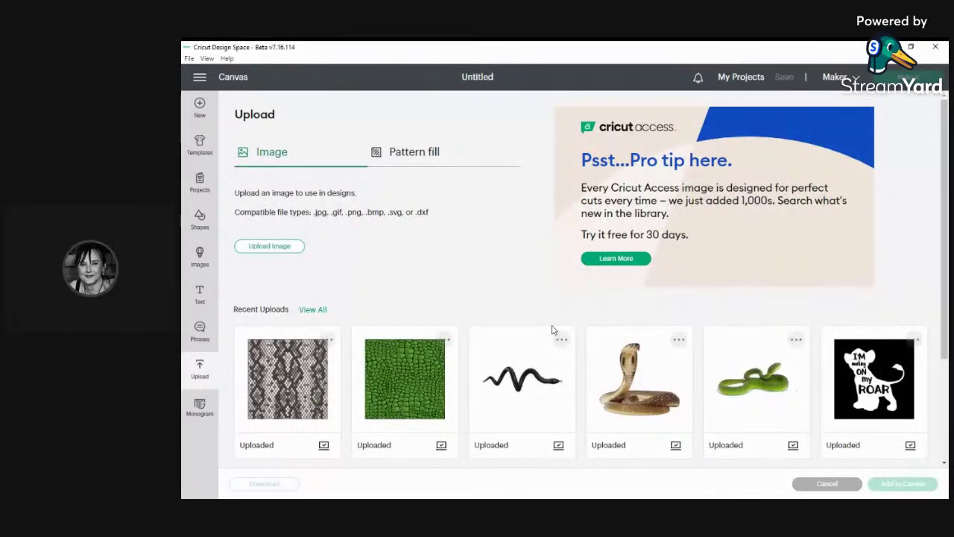
# Load the coffee cup image 45-455161_mug-clipart-black-and-white from the Downloads folder as a new image upload
pyautogui.scroll(-3, 571, 336)
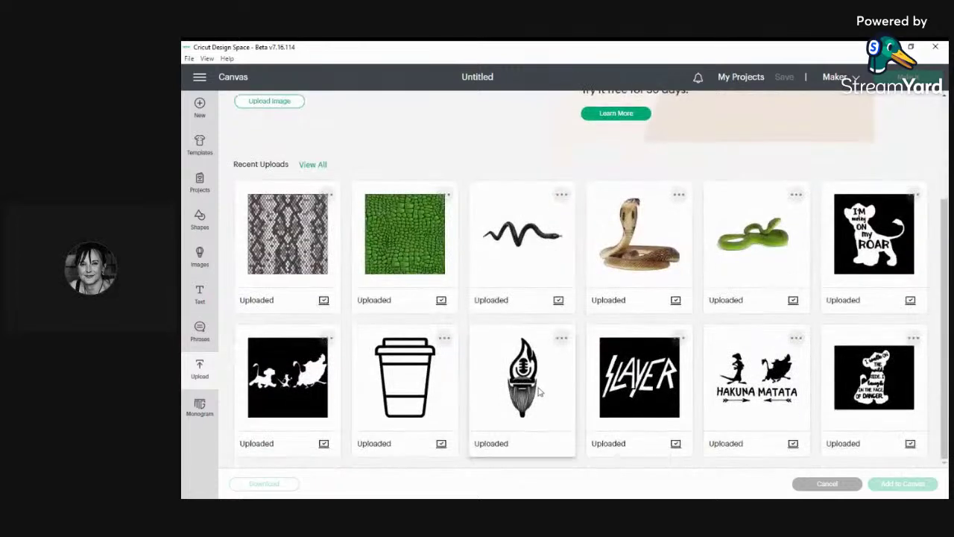
pyautogui.scroll(3, 443, 379)
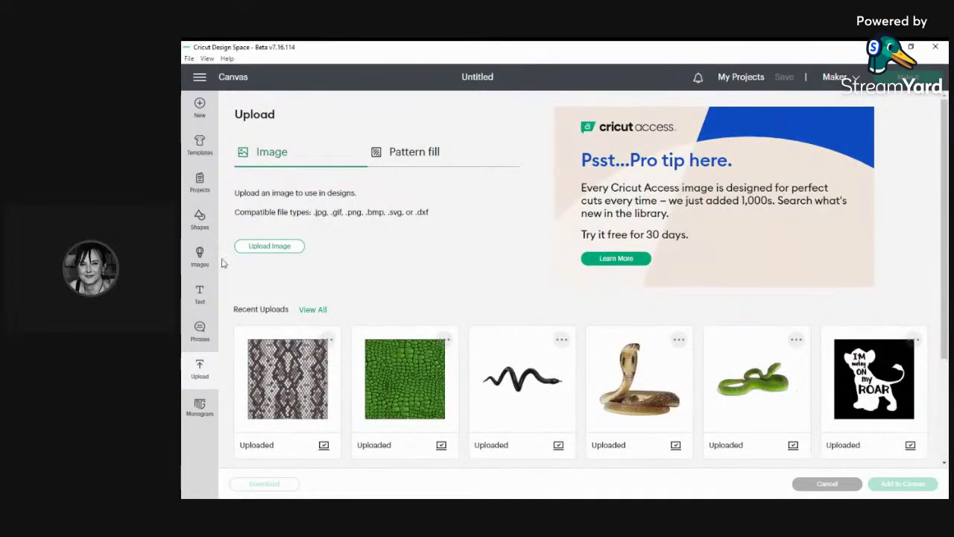
pyautogui.click(270, 248)
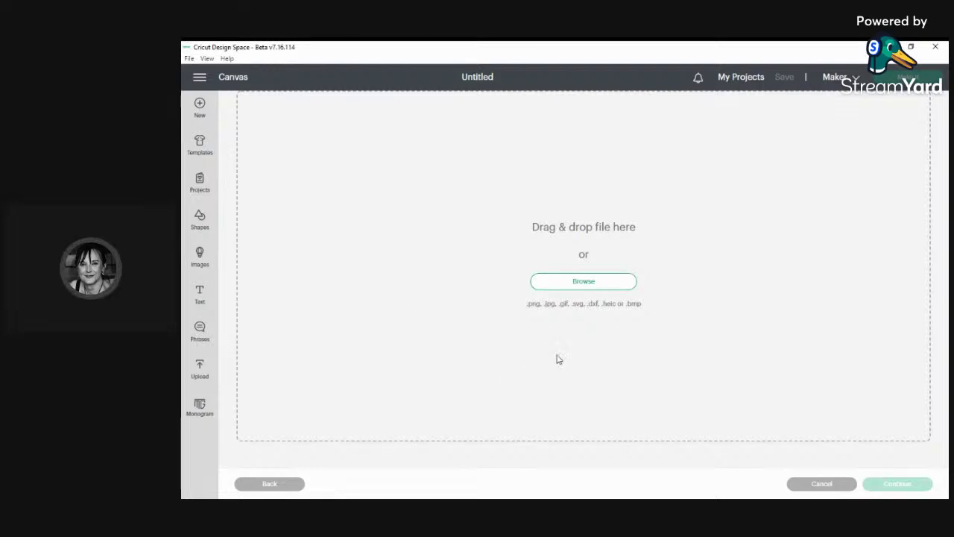
pyautogui.click(576, 285)
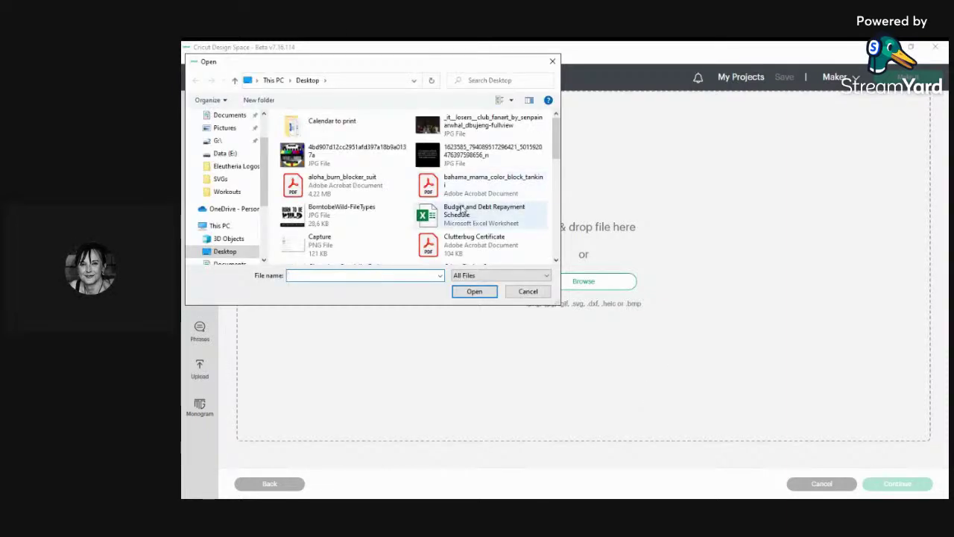
pyautogui.scroll(-5, 466, 215)
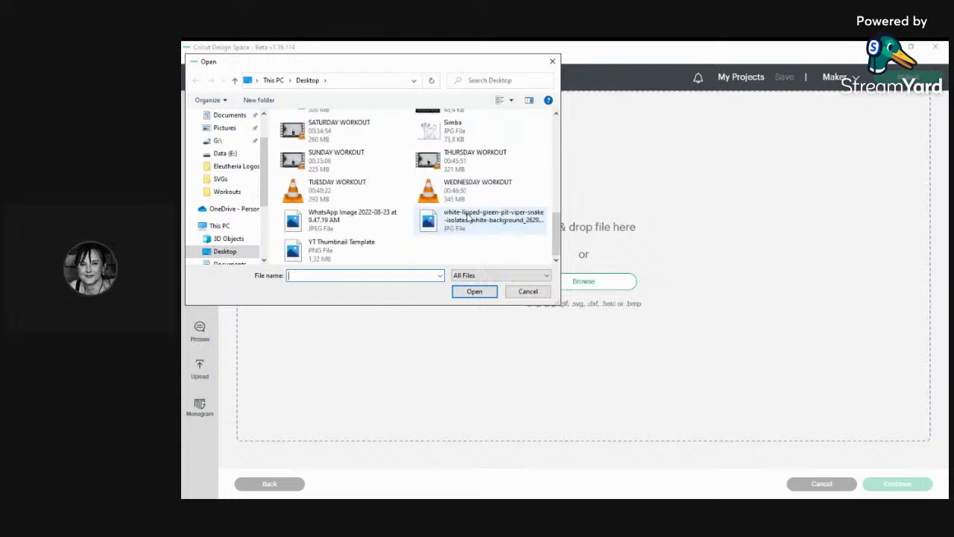
pyautogui.scroll(5, 468, 217)
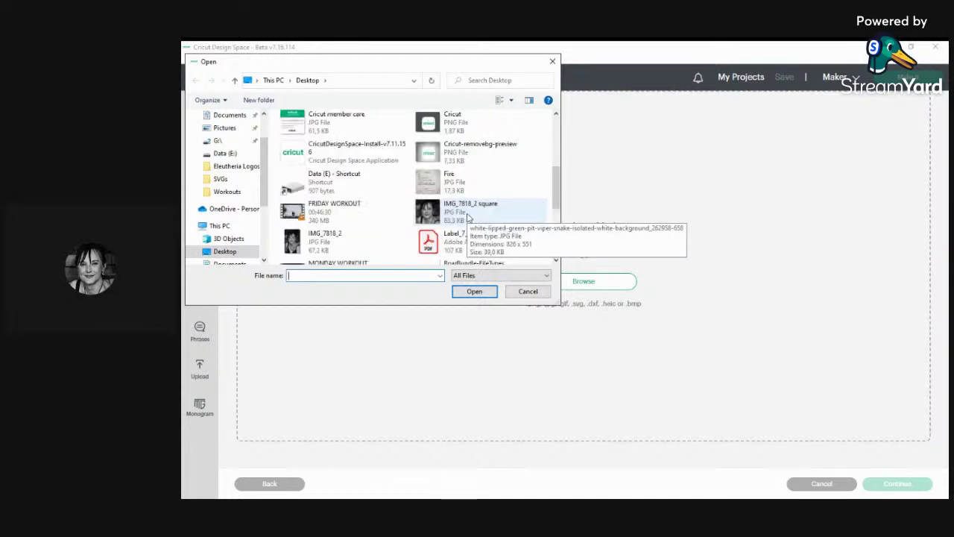
pyautogui.scroll(3, 468, 216)
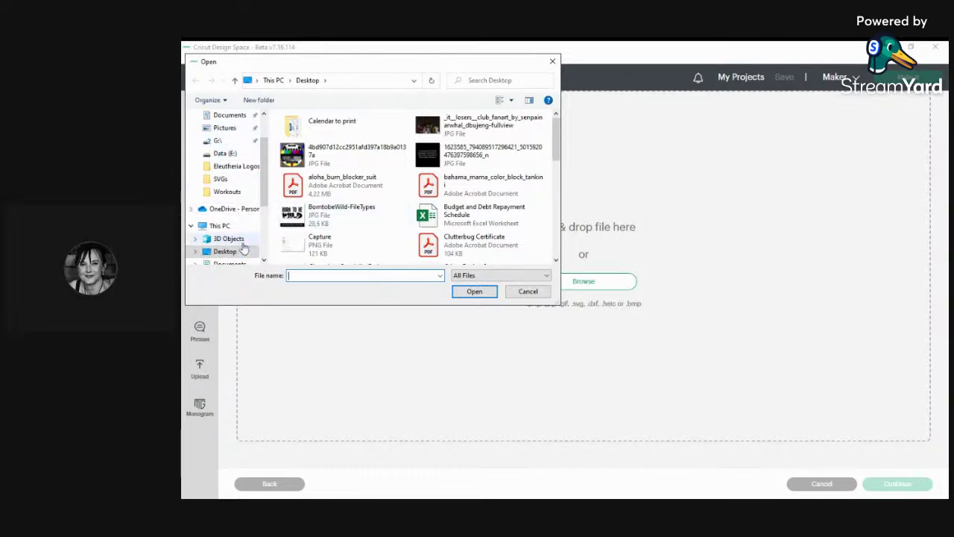
pyautogui.scroll(-1, 246, 252)
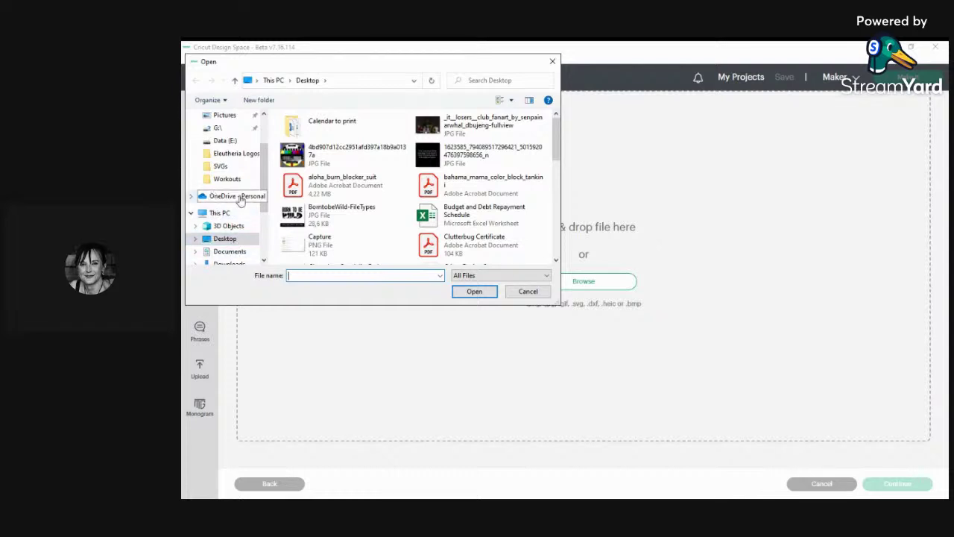
pyautogui.scroll(-1, 226, 186)
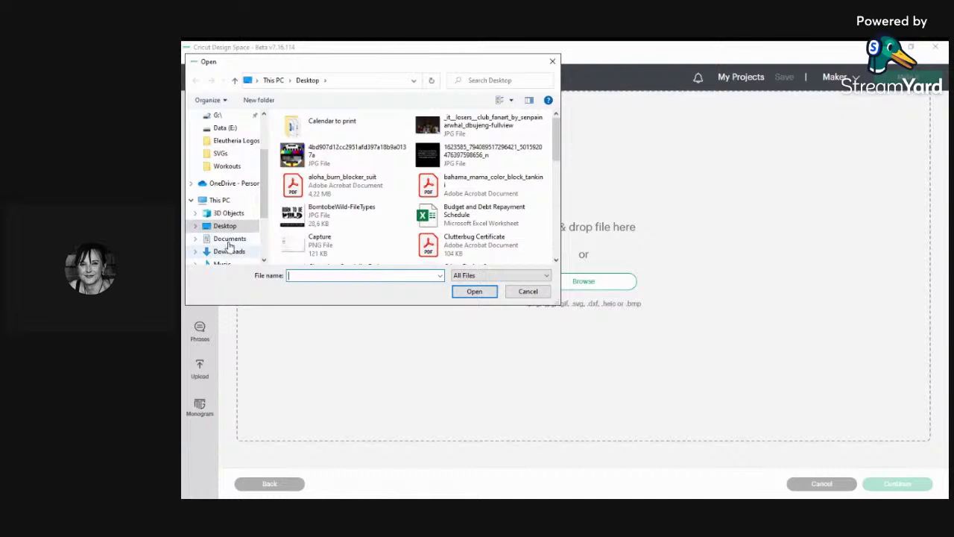
pyautogui.click(225, 253)
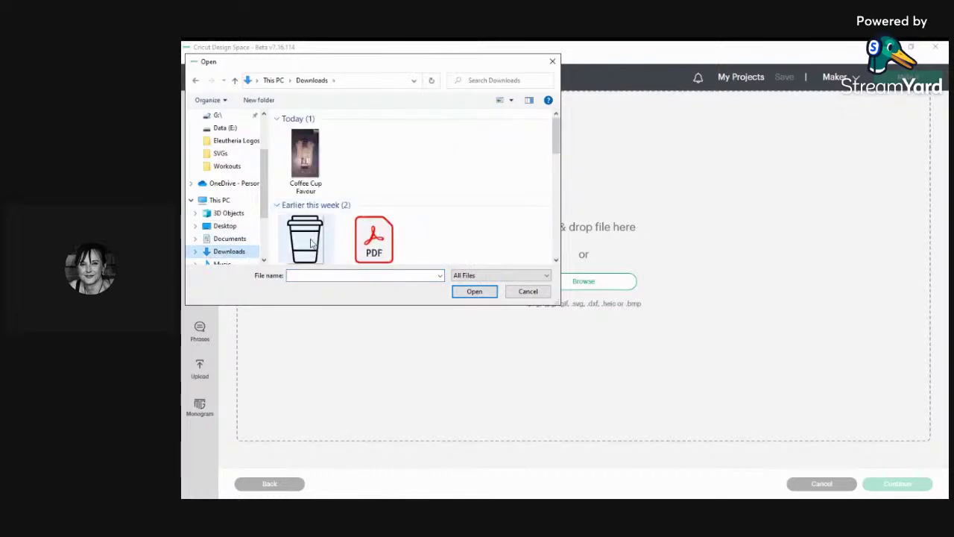
pyautogui.click(312, 243)
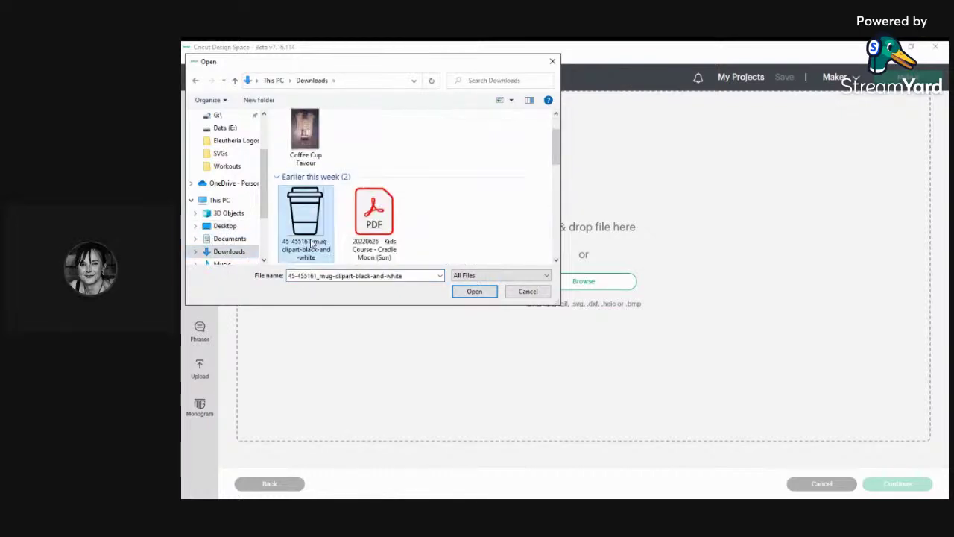
pyautogui.click(493, 295)
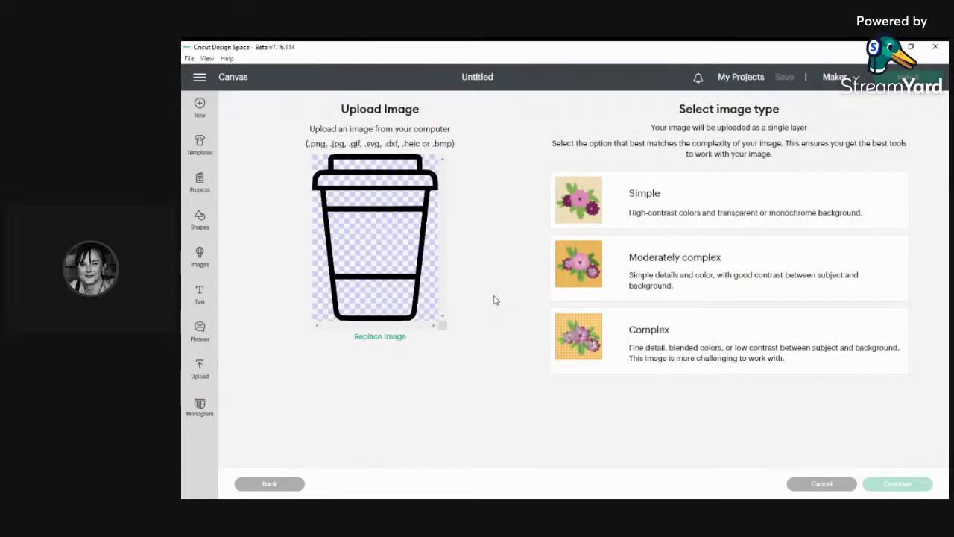
# Process the cup as a Simple image without background edits, upload it as a Cut Image and add it to the canvas
pyautogui.click(624, 210)
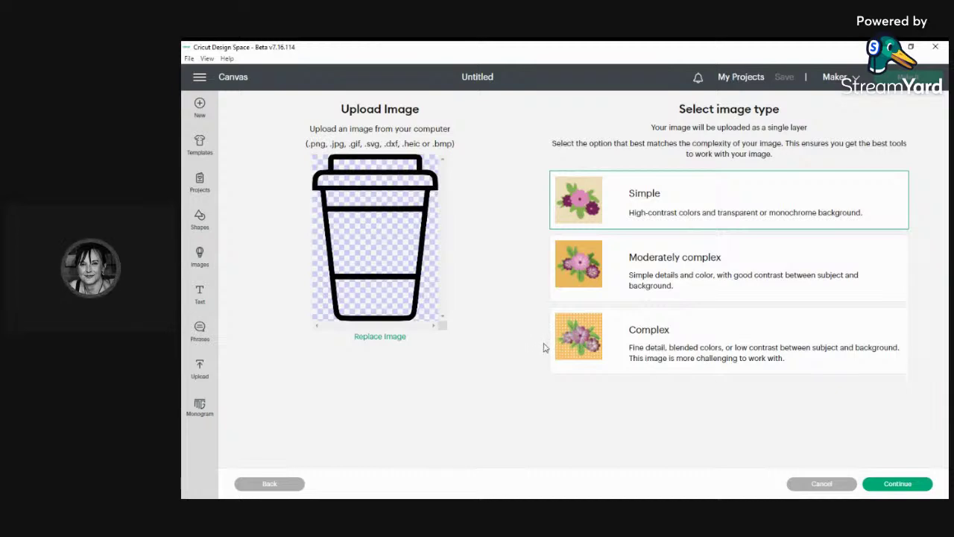
pyautogui.click(898, 484)
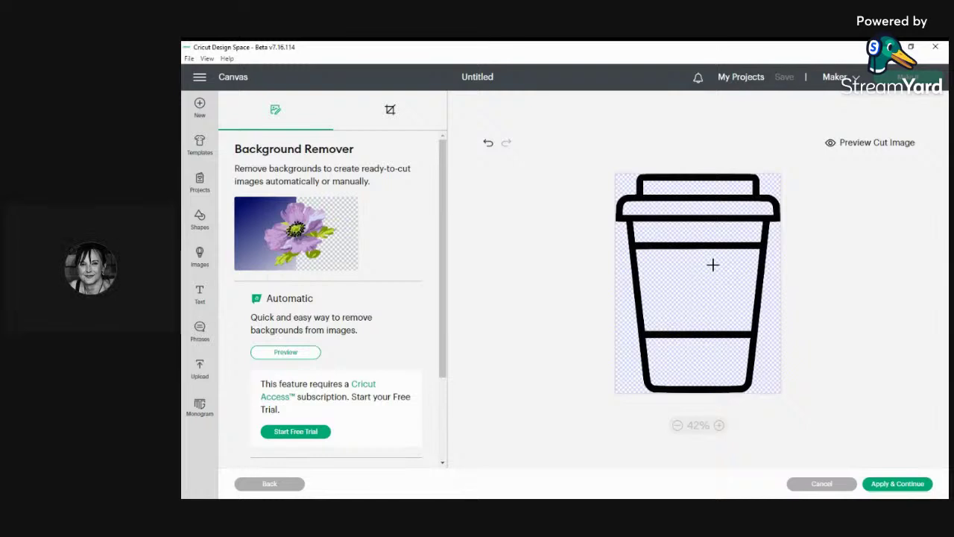
pyautogui.click(899, 484)
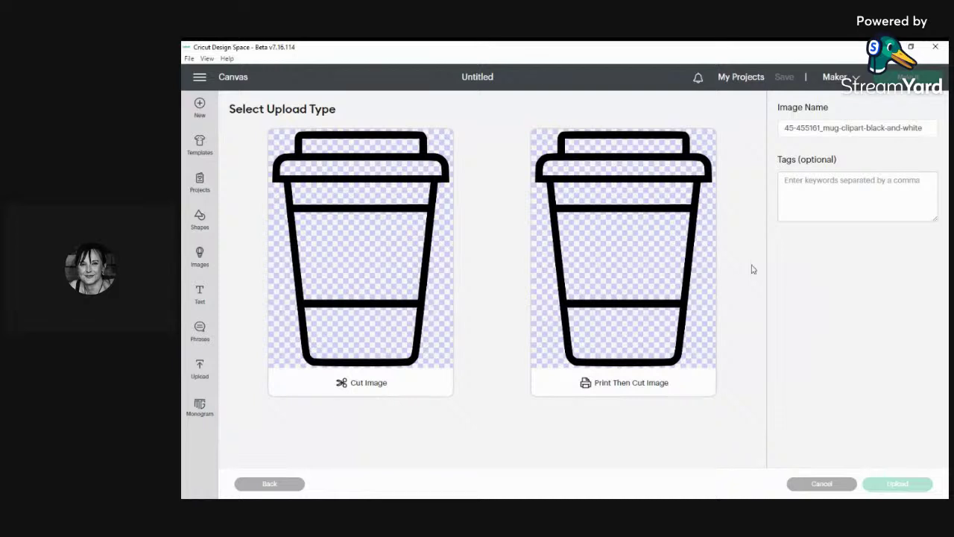
pyautogui.click(360, 287)
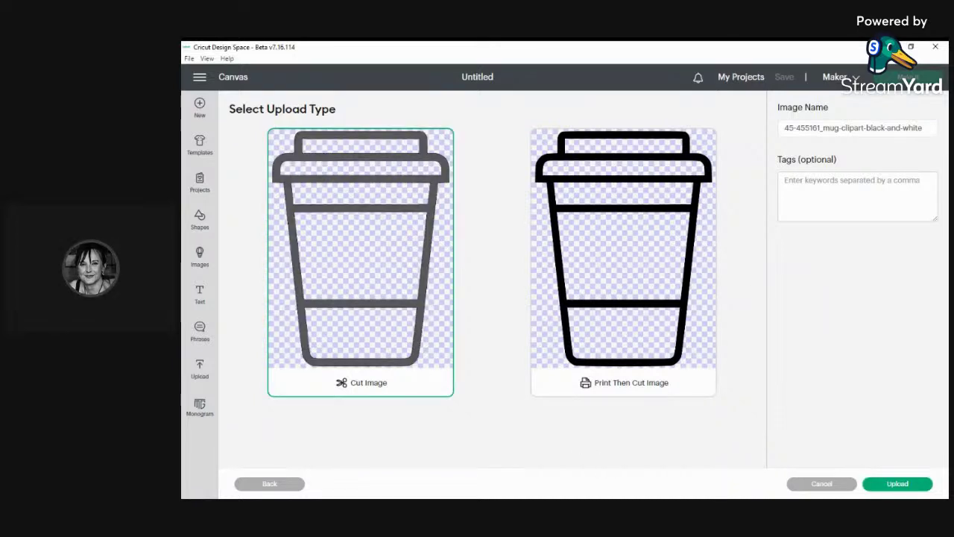
pyautogui.click(897, 484)
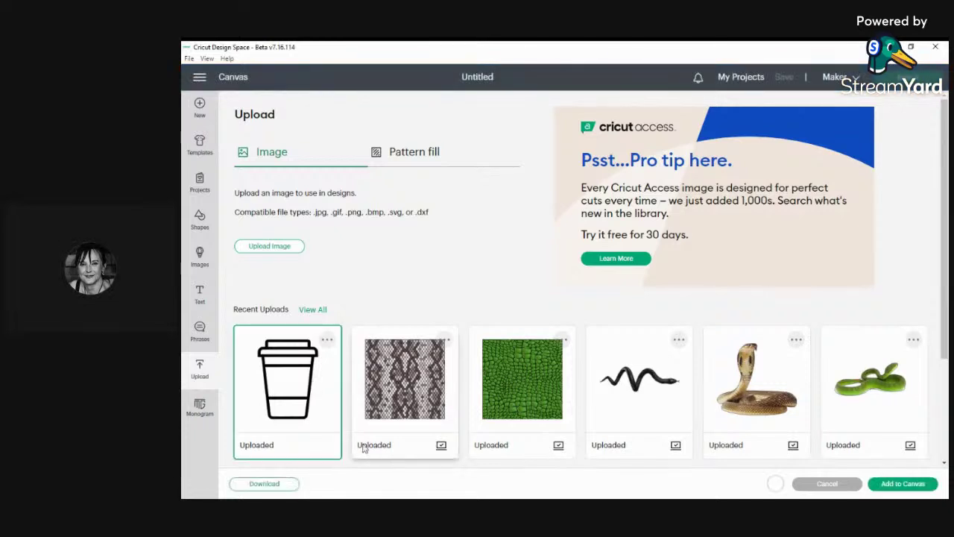
pyautogui.click(883, 488)
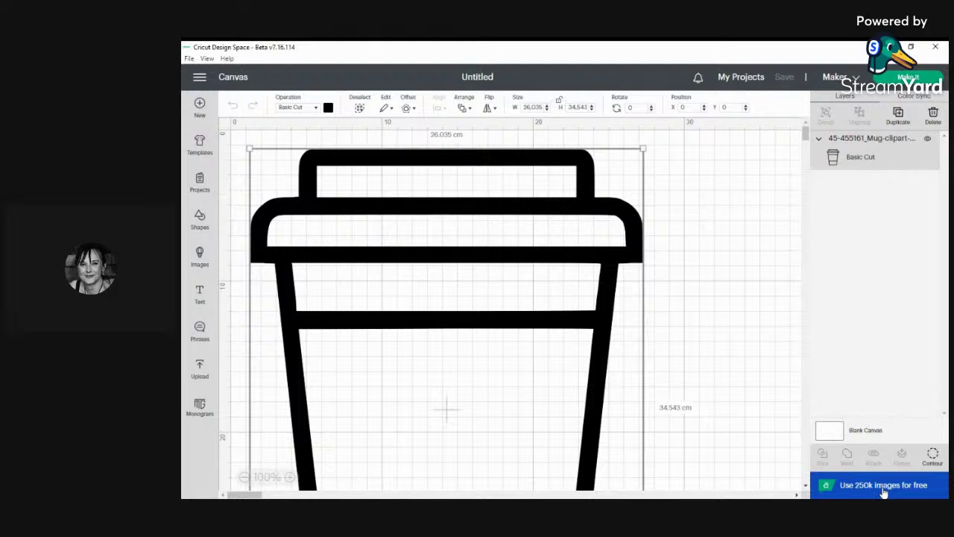
# Move the cup to the canvas origin and scale it down proportionally to about 9.95 × 13.2 cm
pyautogui.scroll(-1, 546, 382)
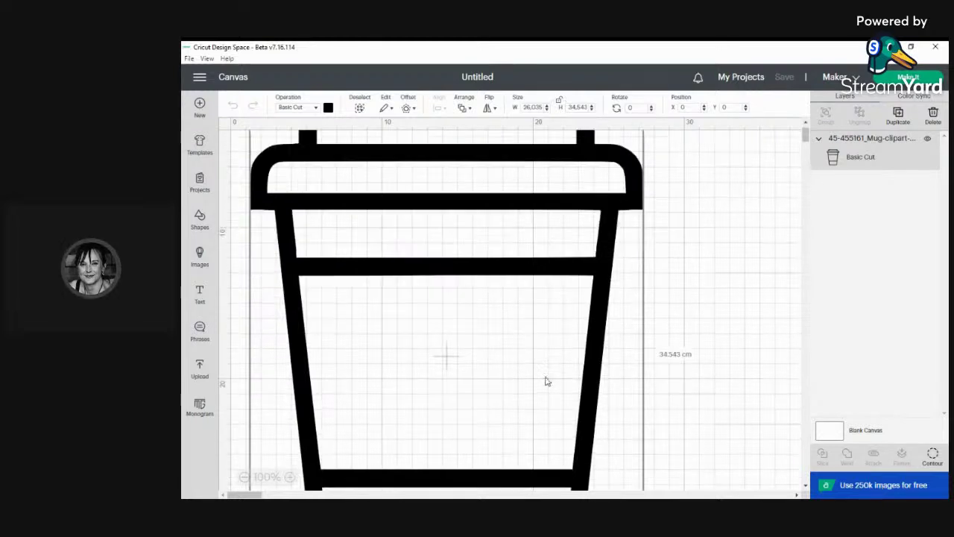
pyautogui.scroll(-4, 546, 382)
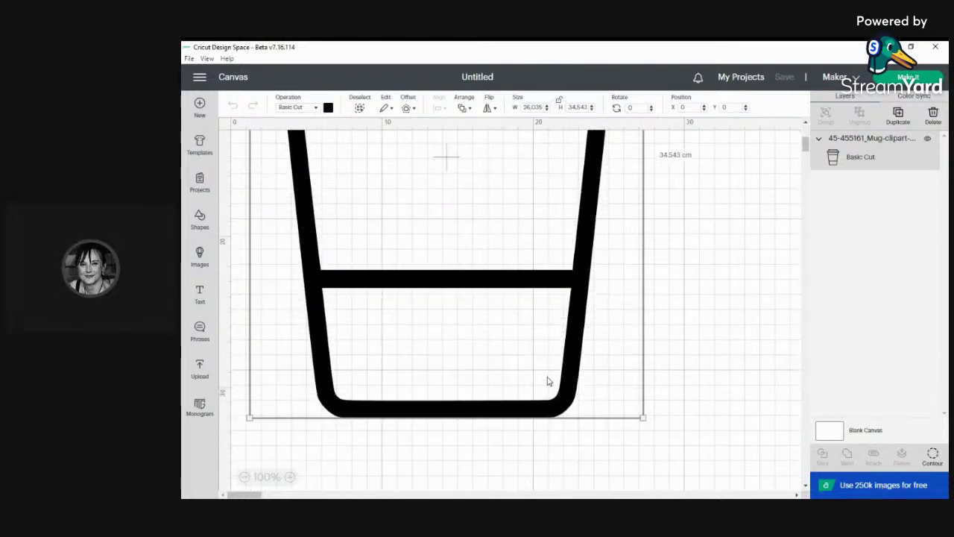
pyautogui.scroll(-1, 551, 384)
pyautogui.moveTo(643, 347); pyautogui.dragTo(488, 143)
pyautogui.scroll(1, 552, 410)
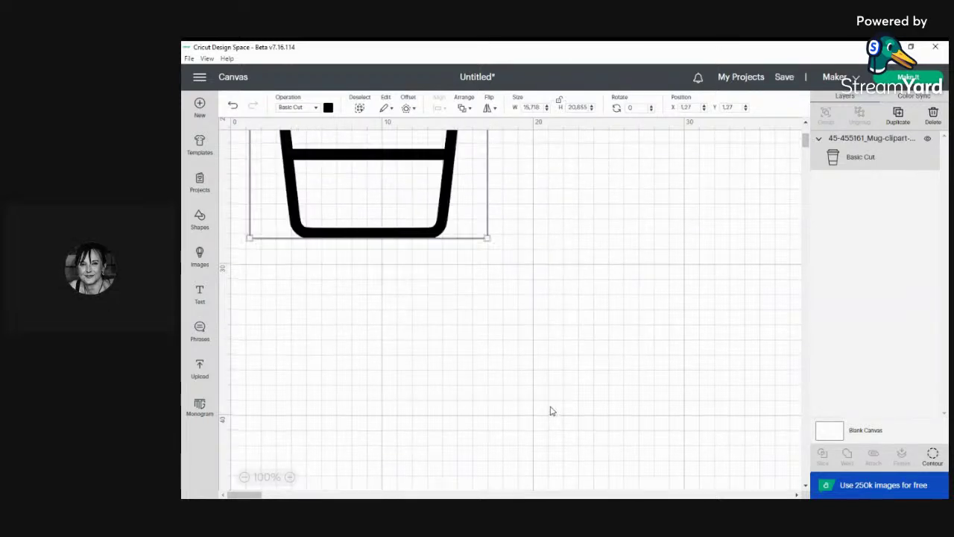
pyautogui.scroll(2, 552, 411)
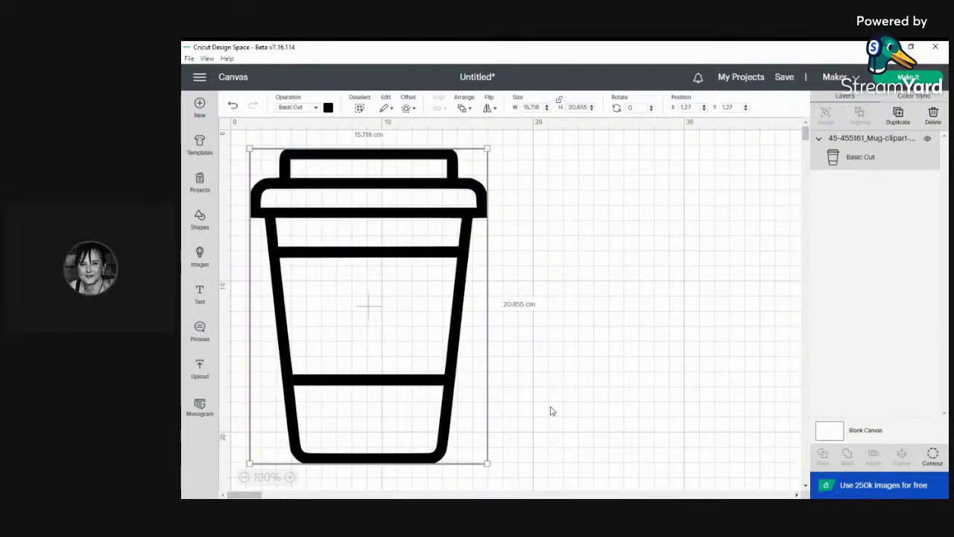
pyautogui.moveTo(404, 313); pyautogui.dragTo(386, 294)
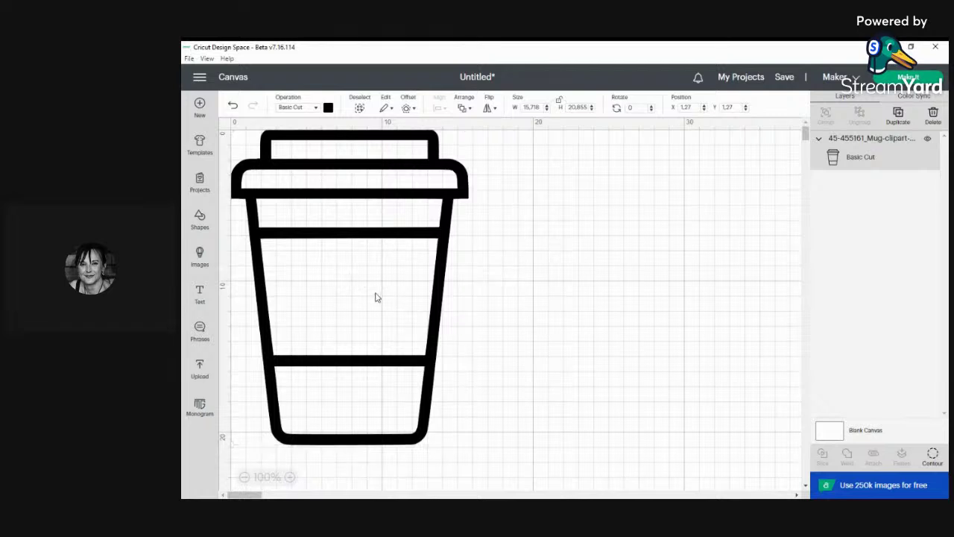
pyautogui.moveTo(467, 444); pyautogui.dragTo(312, 331)
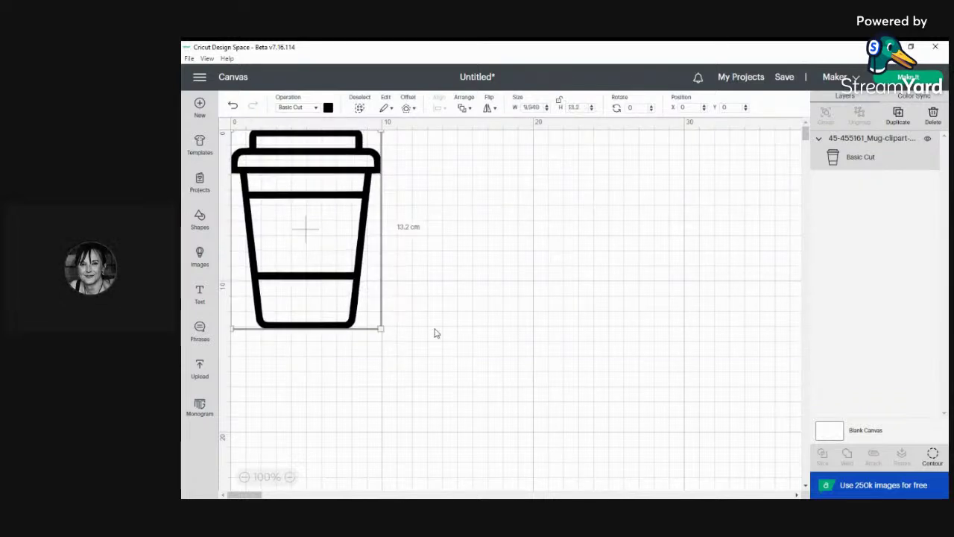
pyautogui.click(465, 341)
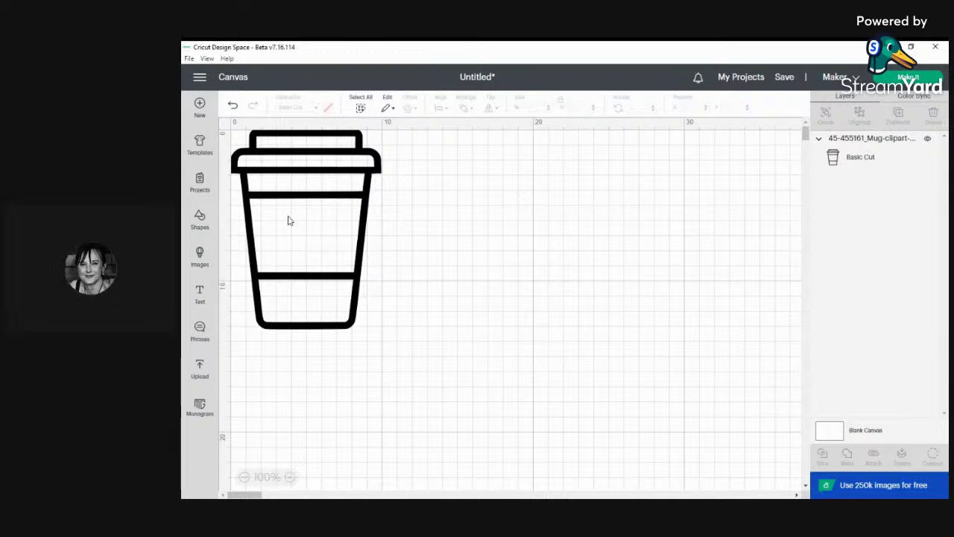
# Change the cup's operation from Basic Cut to Pen
pyautogui.click(292, 222)
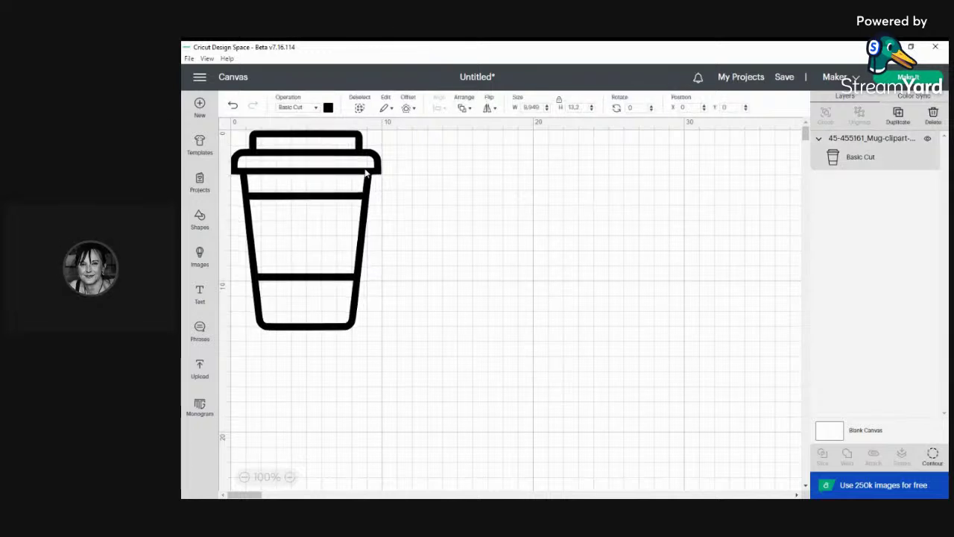
pyautogui.click(299, 110)
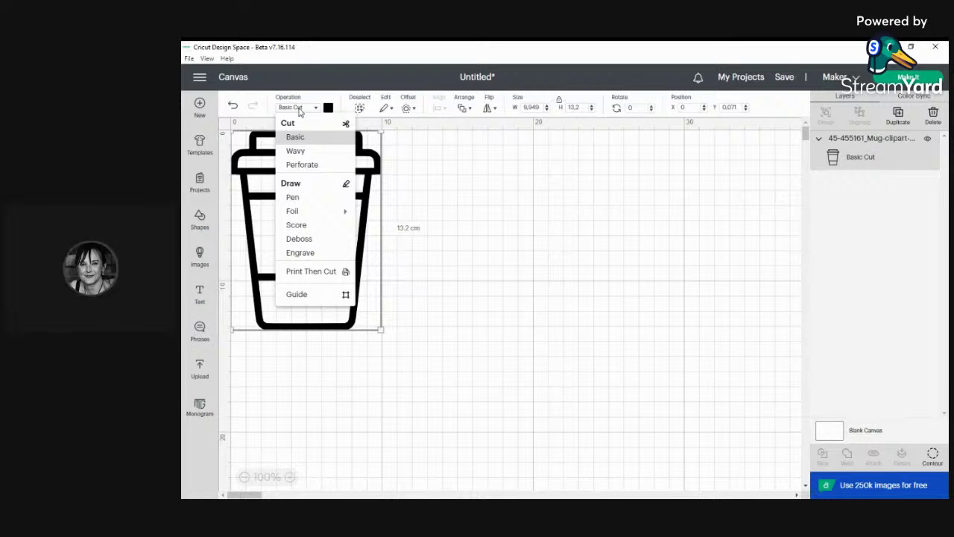
pyautogui.click(301, 198)
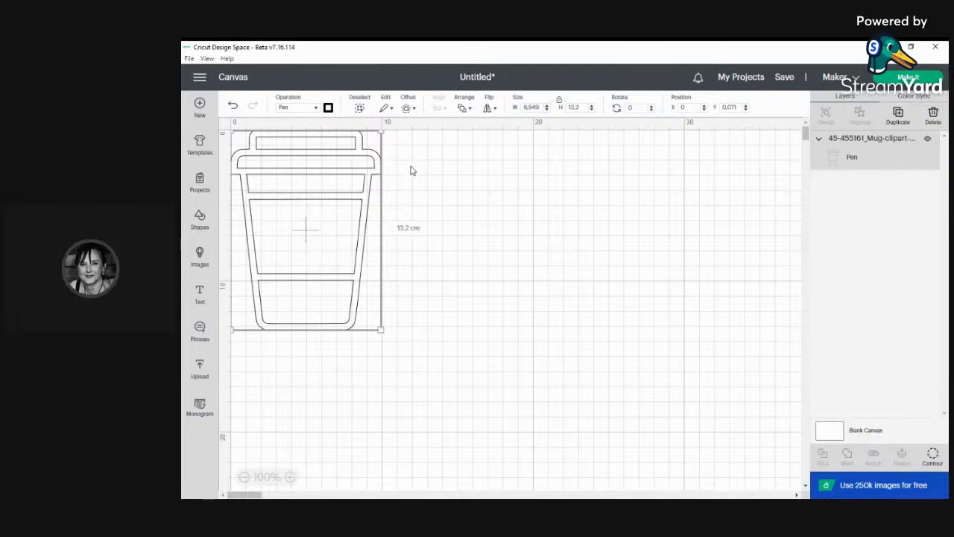
# Create an offset of the cup outline with a distance of -0.04 cm and rounded corners
pyautogui.click(407, 110)
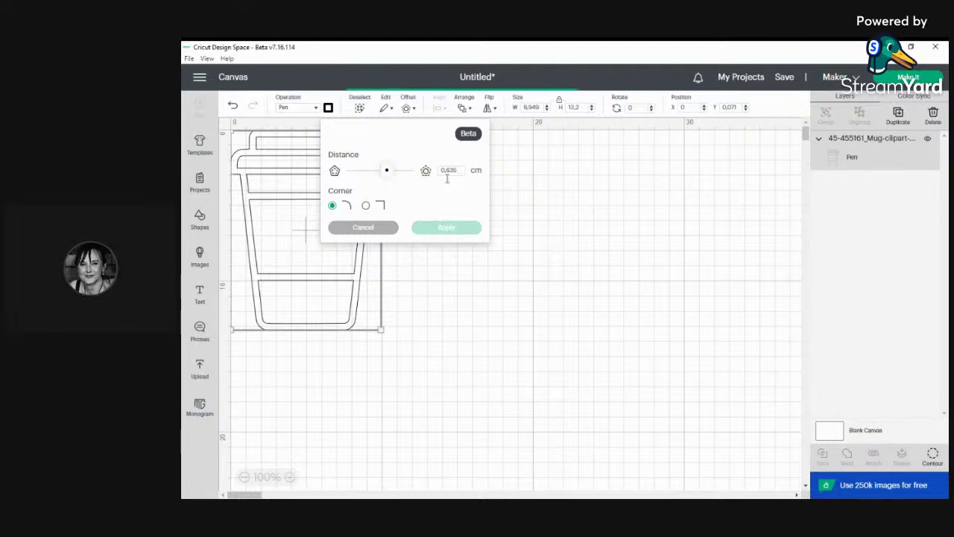
pyautogui.click(460, 170)
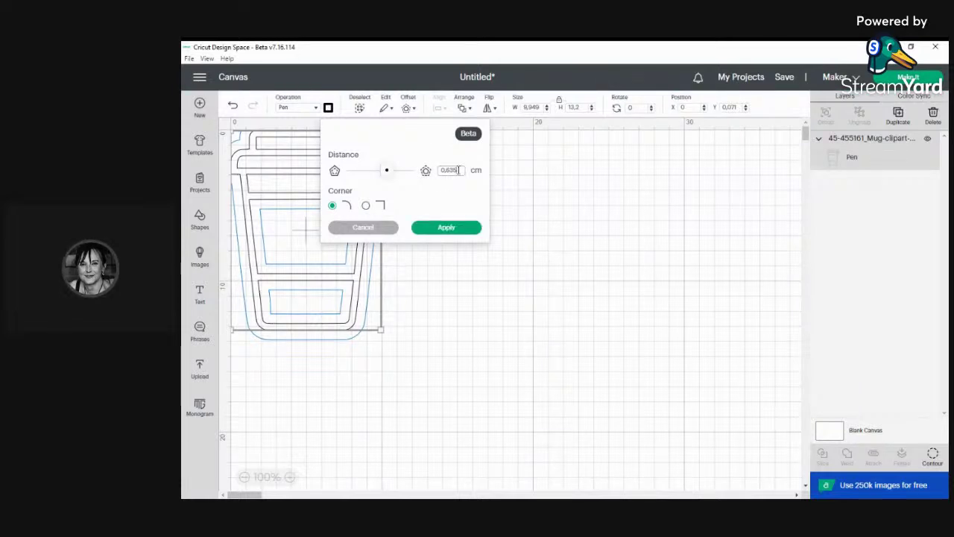
pyautogui.doubleClick(459, 170)
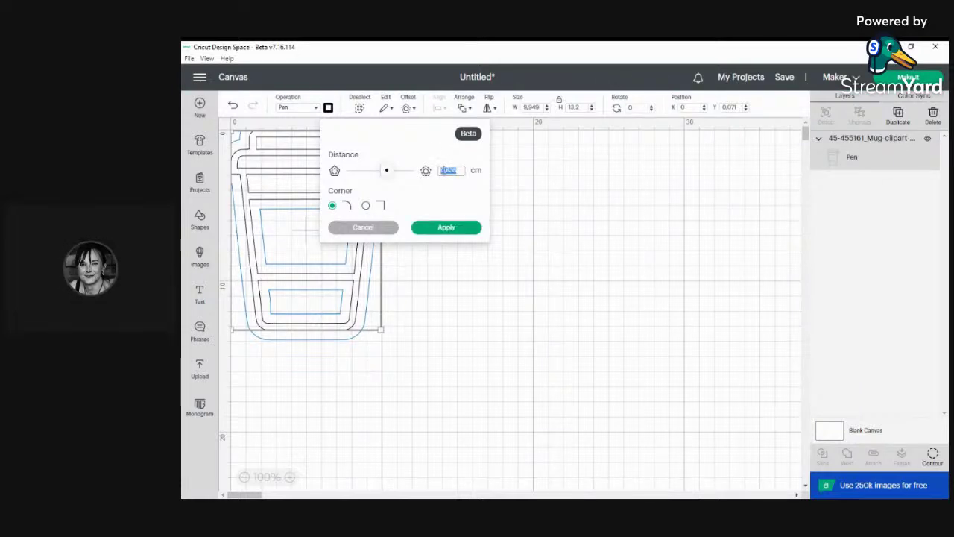
pyautogui.write('1')
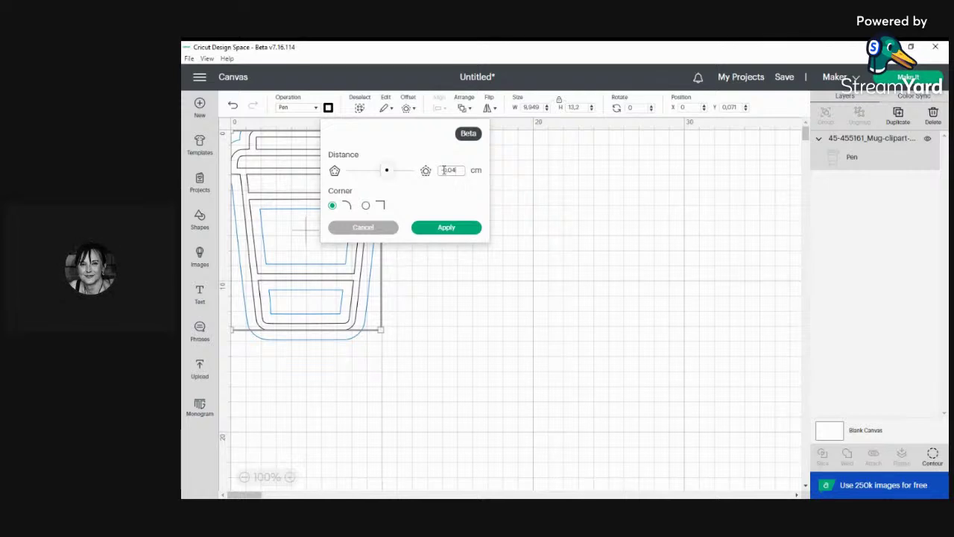
pyautogui.write('-')
pyautogui.click(433, 227)
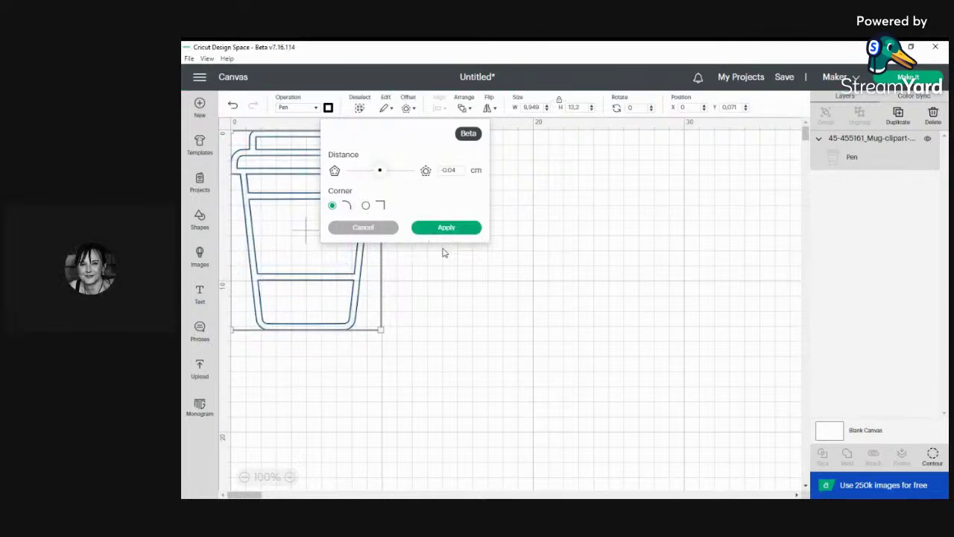
pyautogui.click(445, 230)
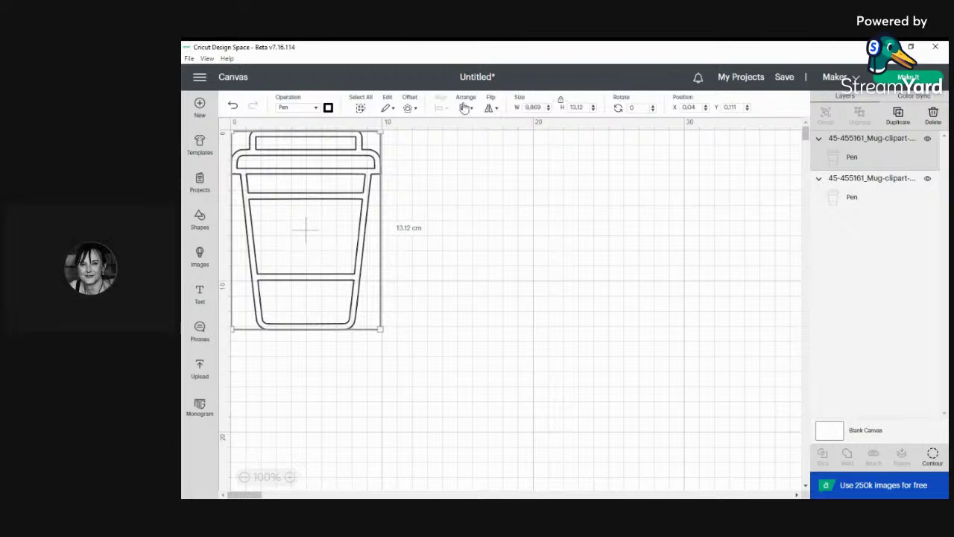
# Create two more nested cup outlines, each offset inward by -0.04 cm from the previous one with rounded corners
pyautogui.click(408, 108)
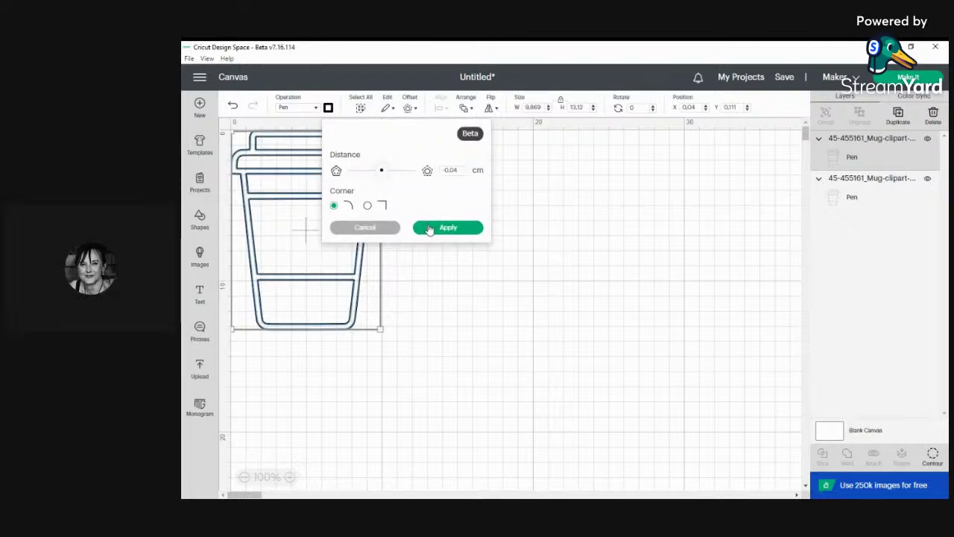
pyautogui.click(429, 229)
pyautogui.click(409, 108)
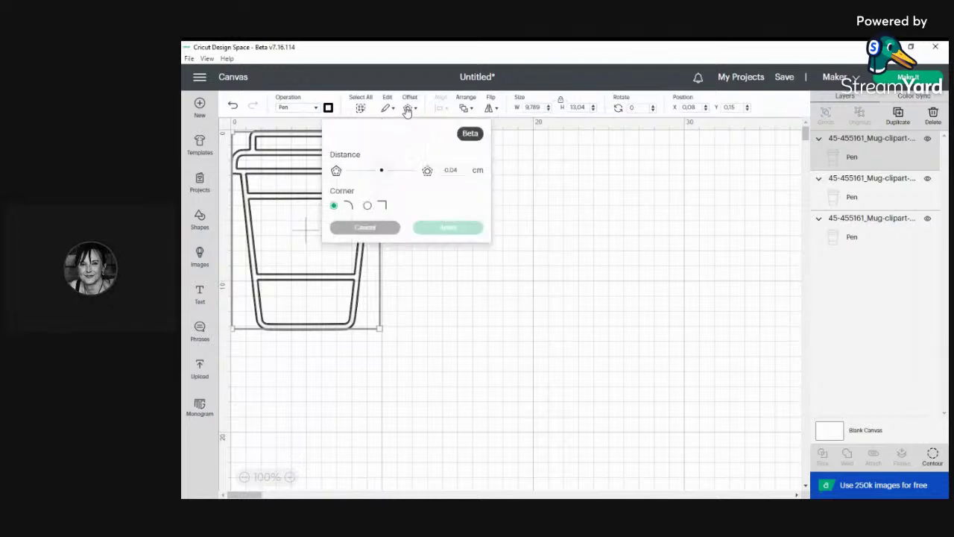
pyautogui.click(433, 232)
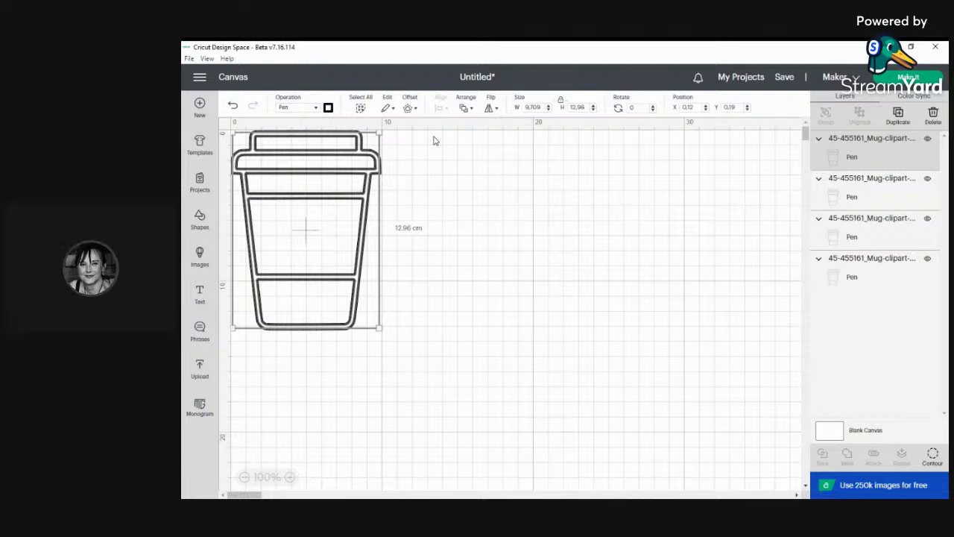
pyautogui.click(441, 190)
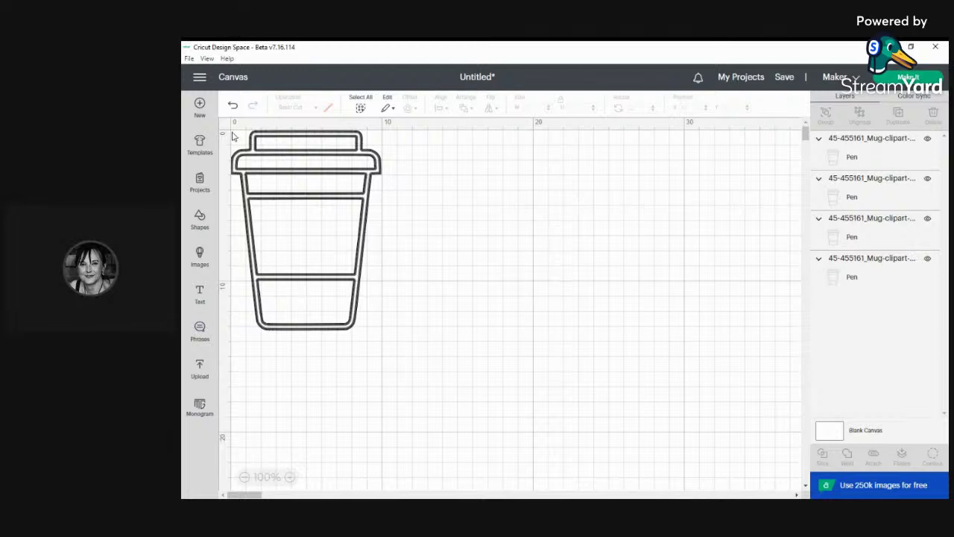
pyautogui.moveTo(233, 136); pyautogui.dragTo(425, 174)
pyautogui.moveTo(267, 148); pyautogui.dragTo(395, 341)
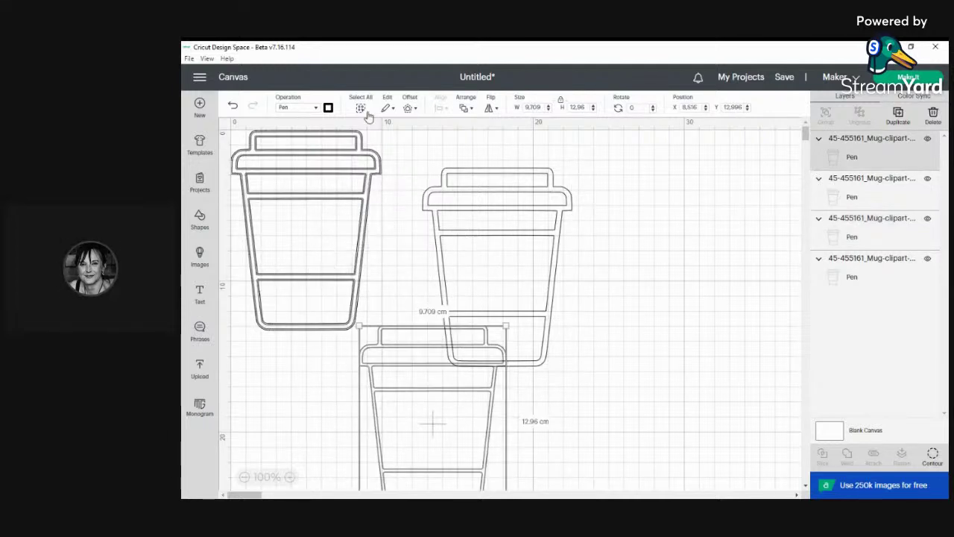
pyautogui.click(234, 107)
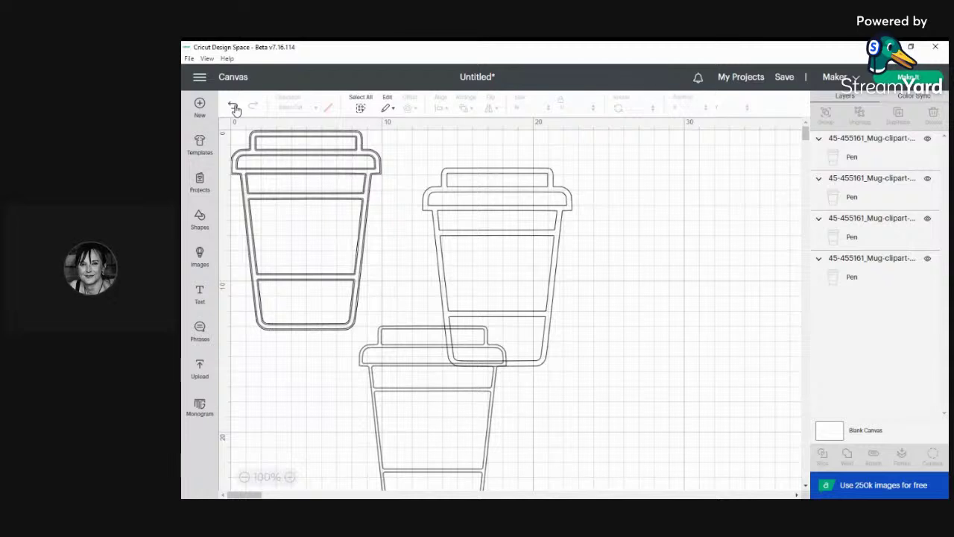
pyautogui.click(234, 107)
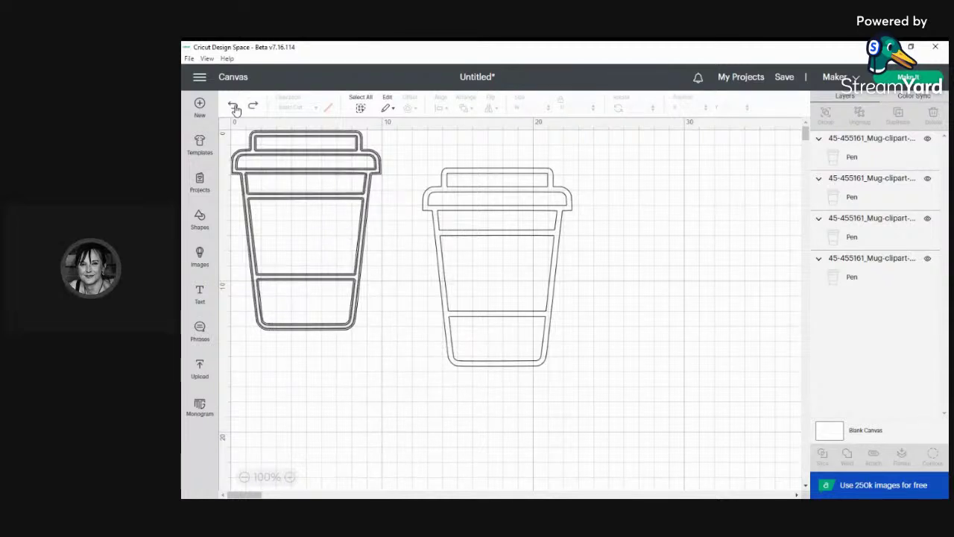
pyautogui.click(234, 107)
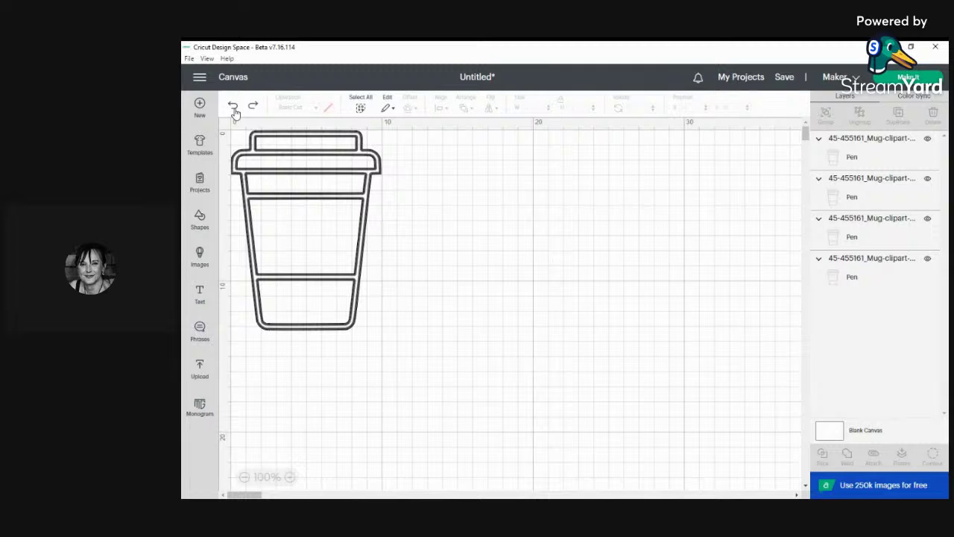
# Group all four cup pen layers and move the group to X 0, Y 0 on the canvas
pyautogui.click(861, 157)
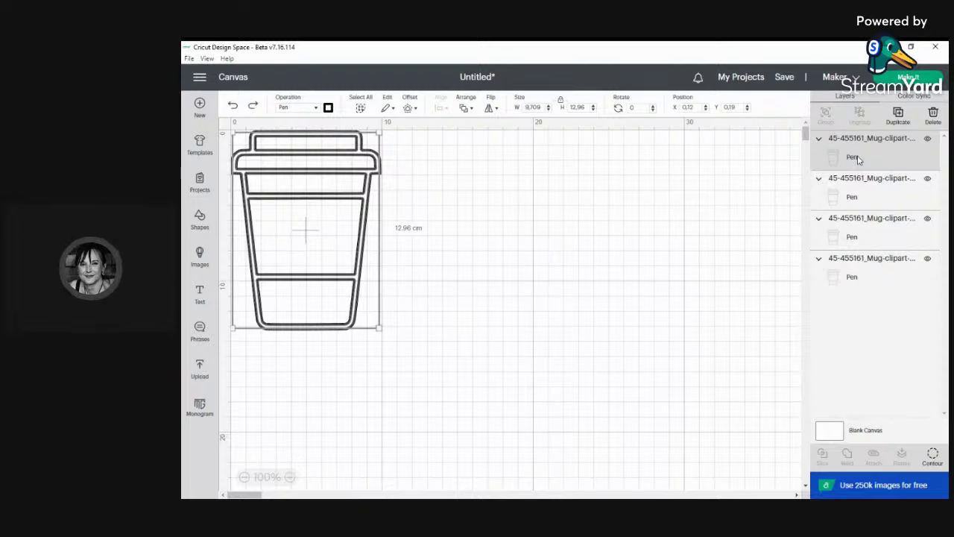
pyautogui.keyDown('shift'); pyautogui.click(864, 182); pyautogui.keyUp('shift')
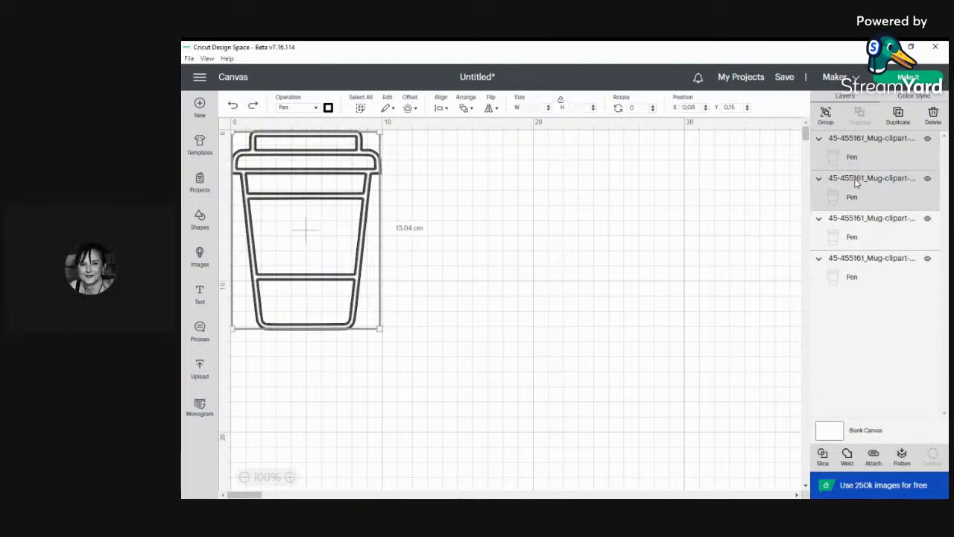
pyautogui.keyDown('shift'); pyautogui.click(855, 240); pyautogui.keyUp('shift')
pyautogui.keyDown('shift'); pyautogui.click(852, 278); pyautogui.keyUp('shift')
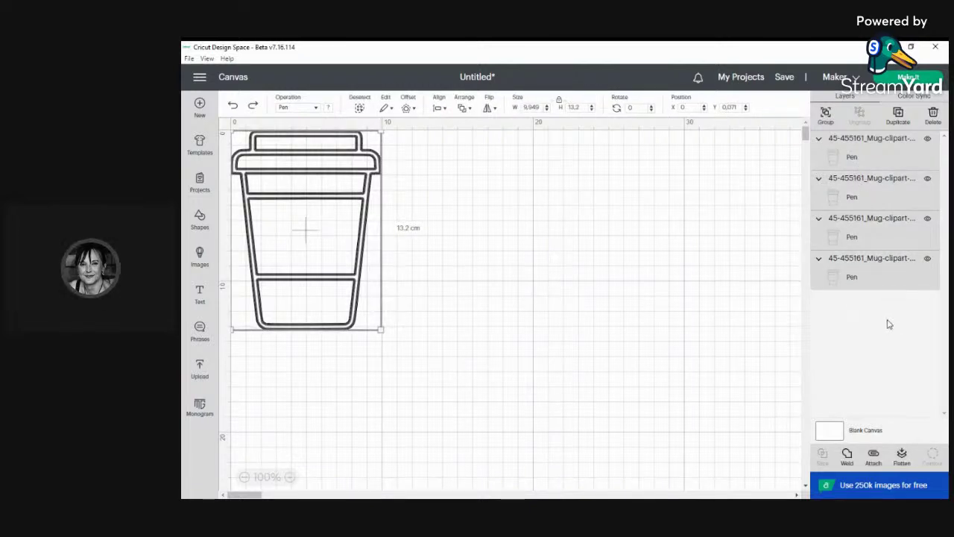
pyautogui.click(827, 114)
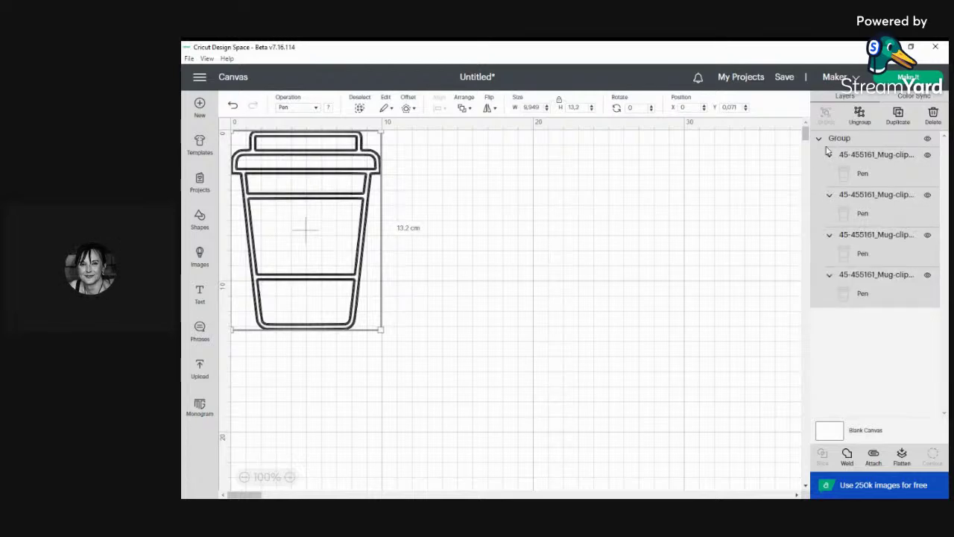
pyautogui.moveTo(303, 208); pyautogui.dragTo(277, 183)
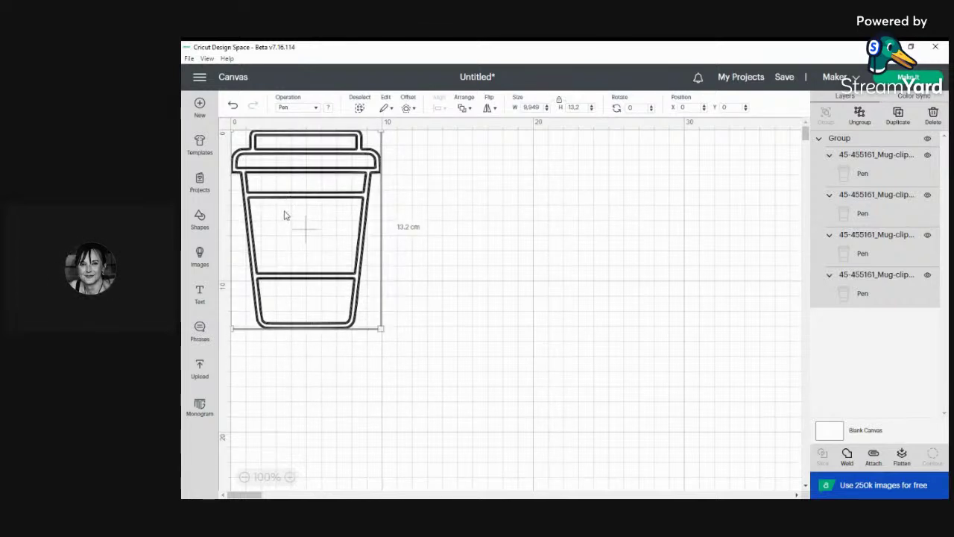
# Create a welded offset around the cup group with a distance of 0.3 cm and rounded corners
pyautogui.click(407, 109)
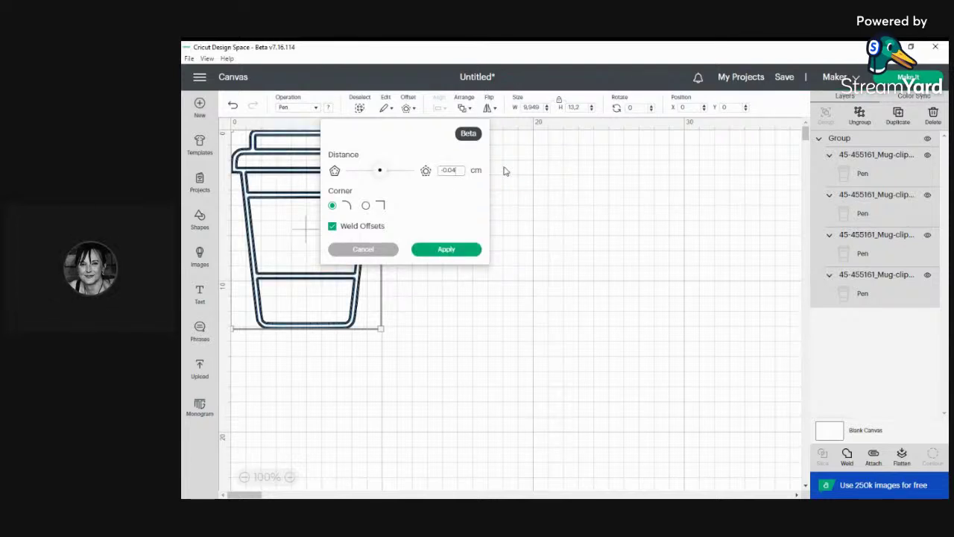
pyautogui.press('BackSpace')
pyautogui.press('BackSpace')
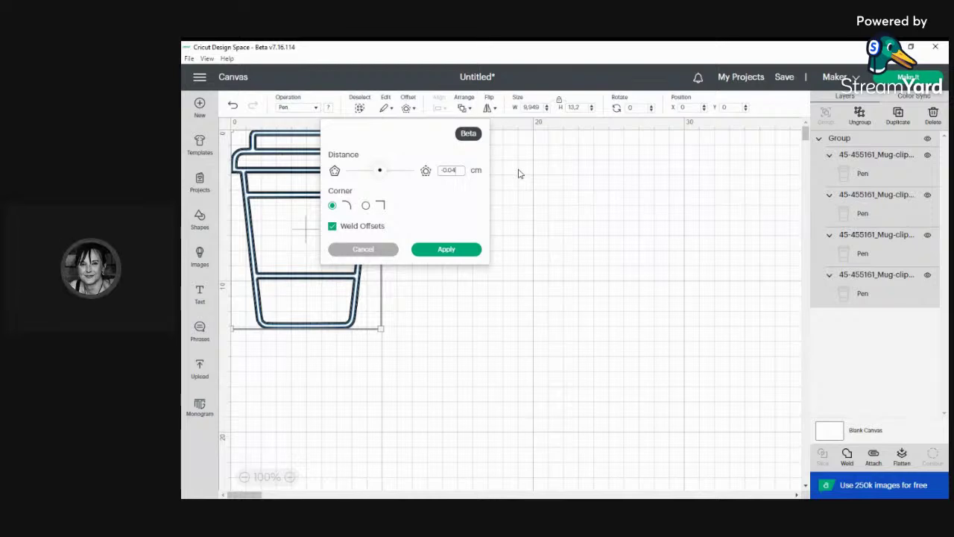
pyautogui.write('1')
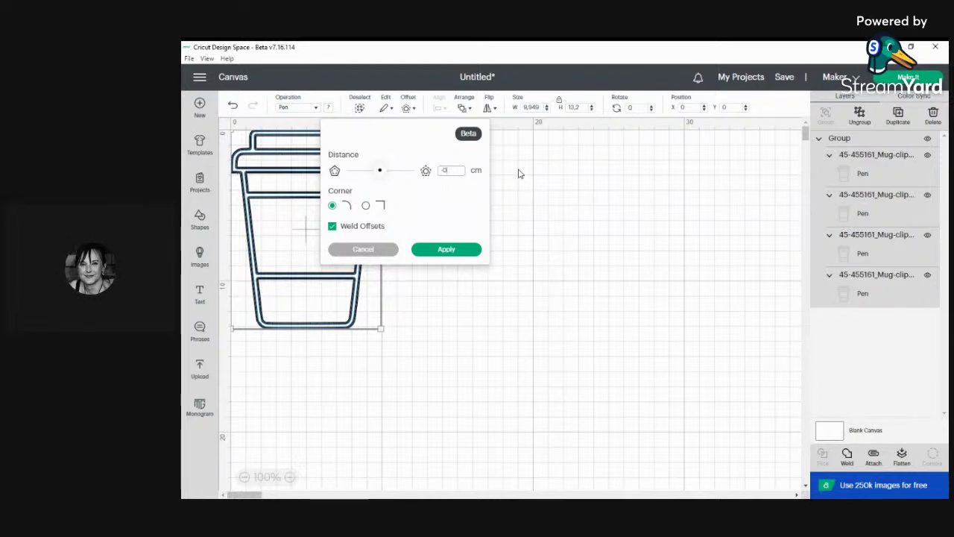
pyautogui.write('0.3')
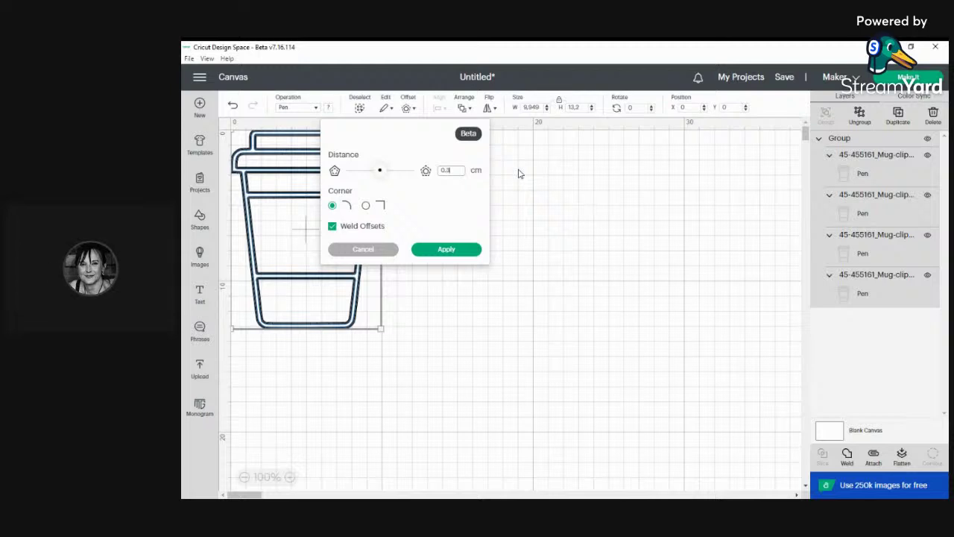
pyautogui.click(449, 256)
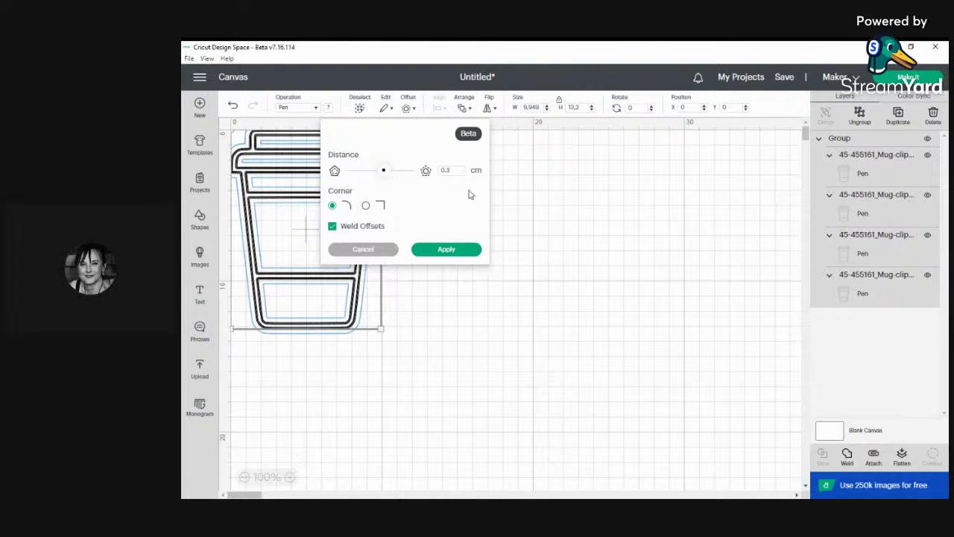
pyautogui.click(448, 252)
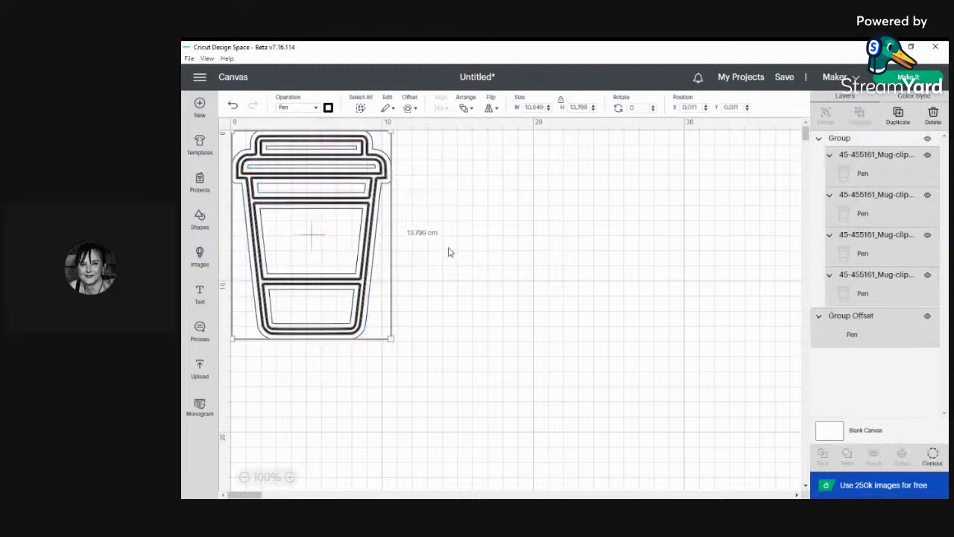
pyautogui.click(867, 333)
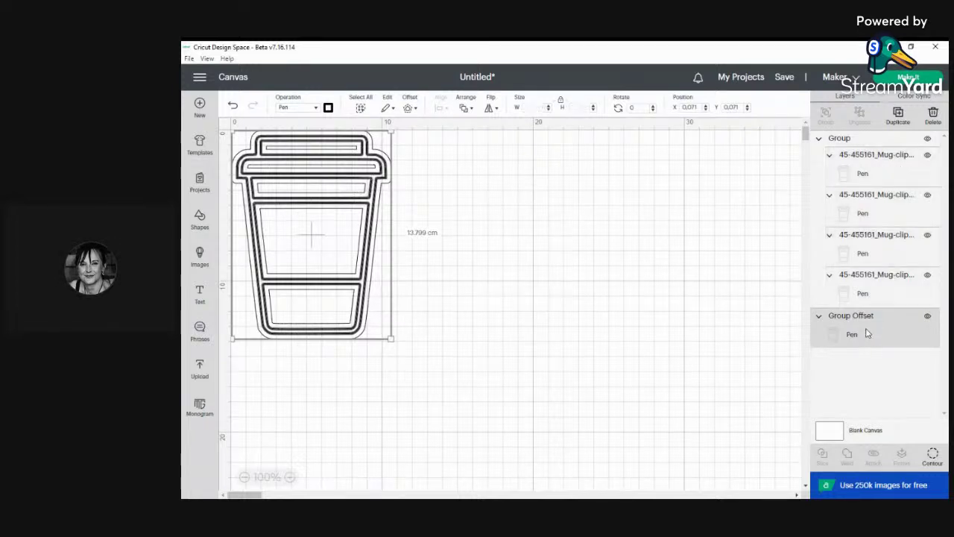
pyautogui.click(314, 109)
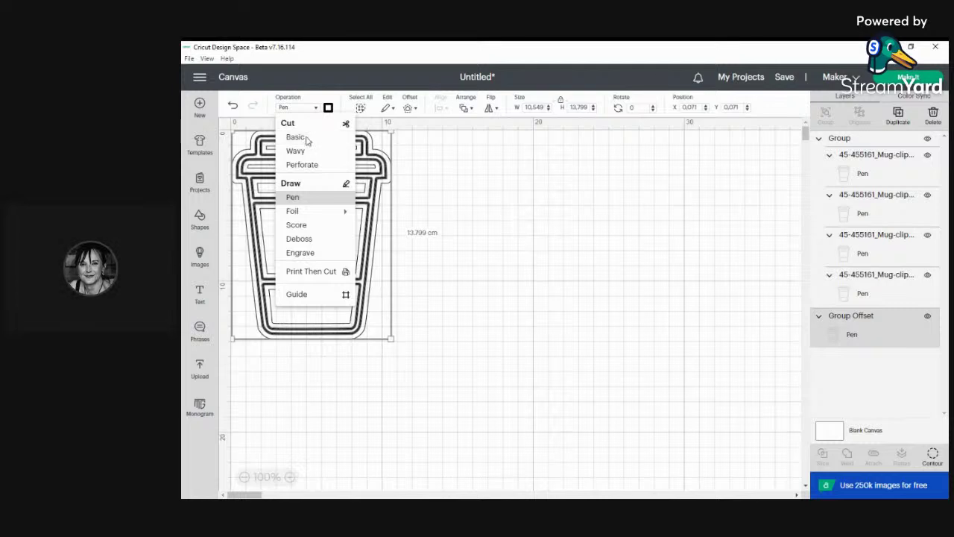
pyautogui.click(306, 138)
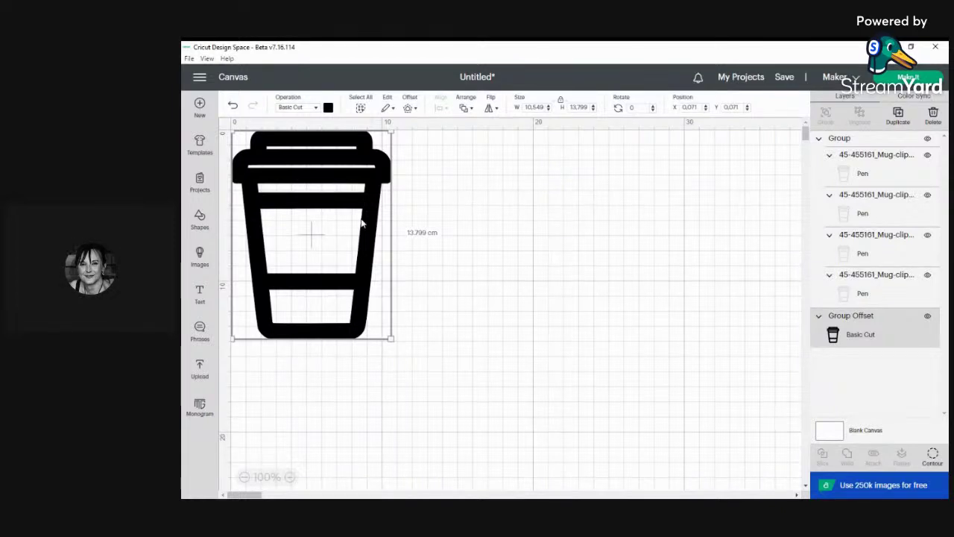
pyautogui.click(232, 105)
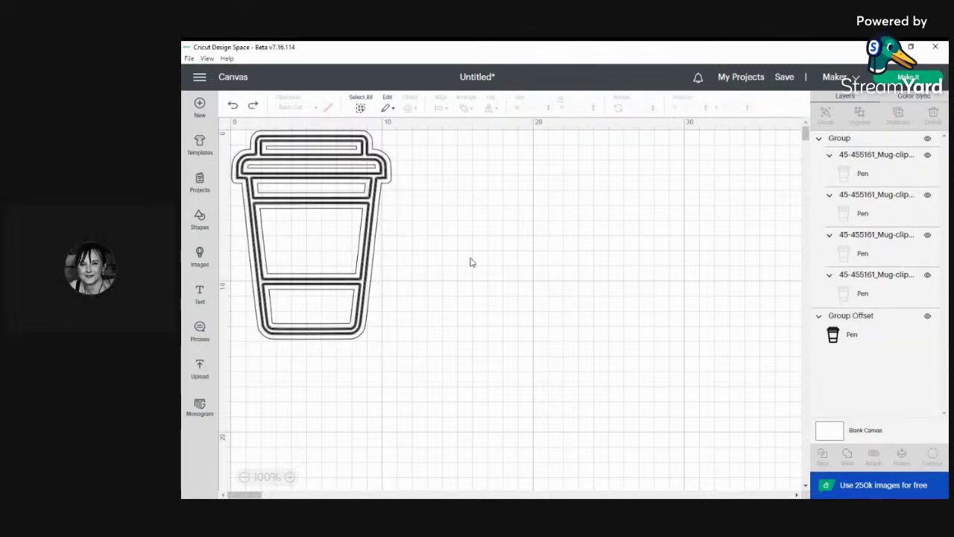
# Hide all inner contours of the Group Offset layer, keeping only its outer outline
pyautogui.click(856, 330)
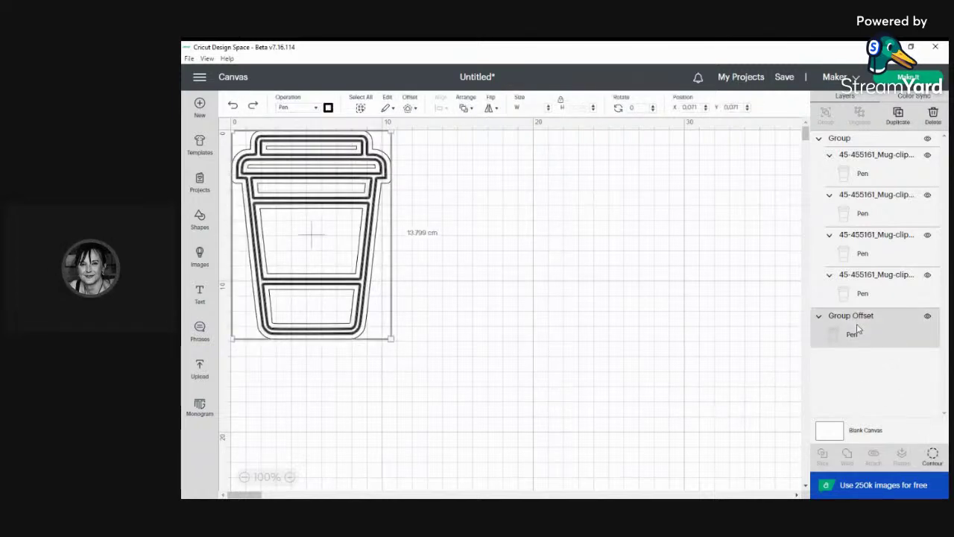
pyautogui.click(932, 458)
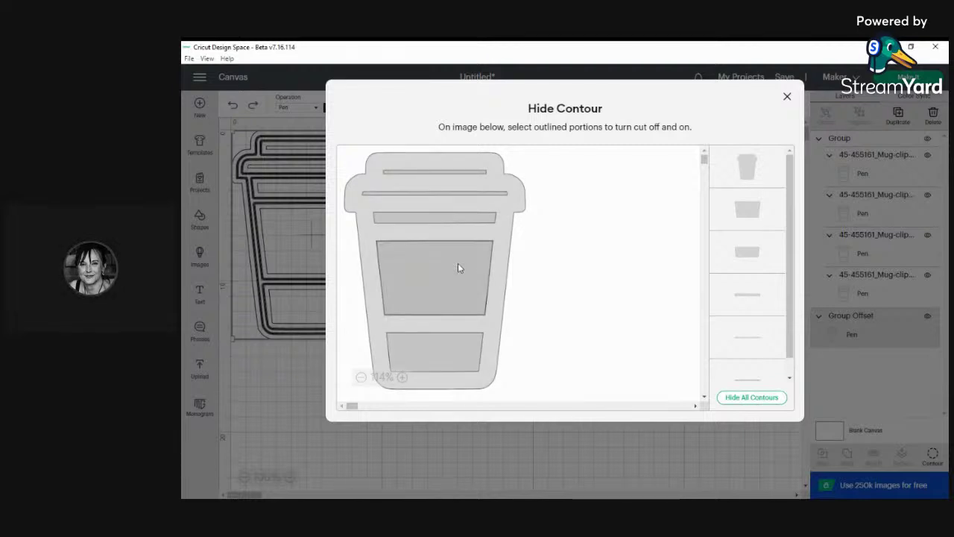
pyautogui.click(440, 249)
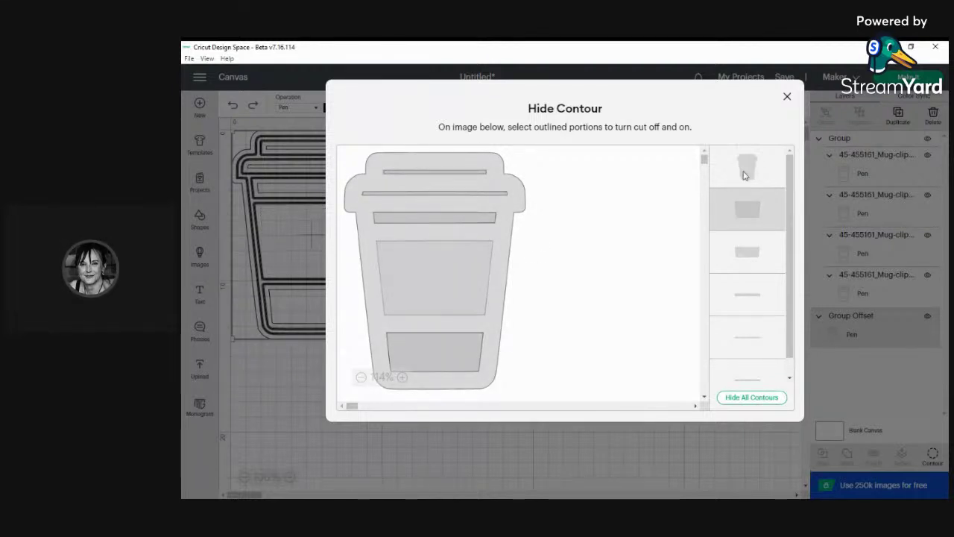
pyautogui.click(748, 399)
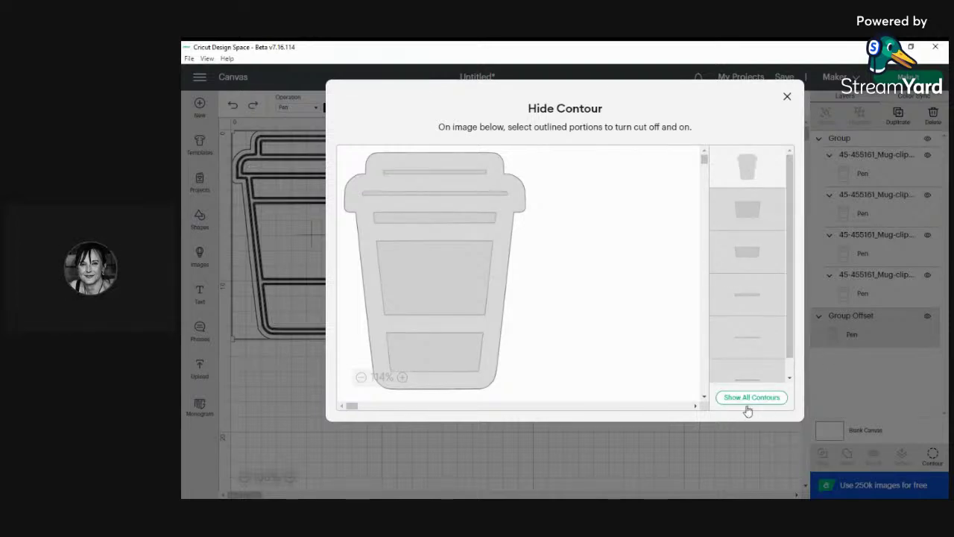
pyautogui.click(788, 98)
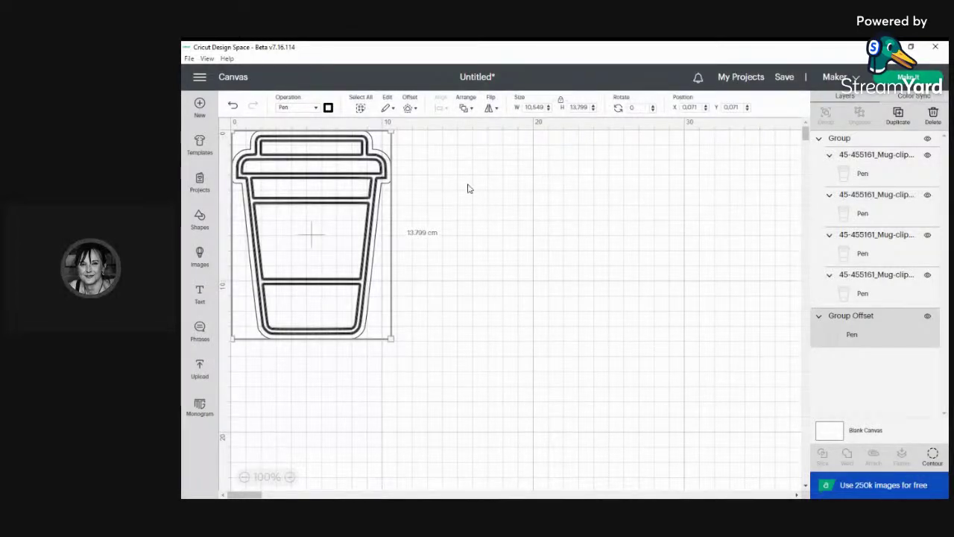
# Change the Group Offset layer's operation to Basic Cut and set its material color to white
pyautogui.click(314, 109)
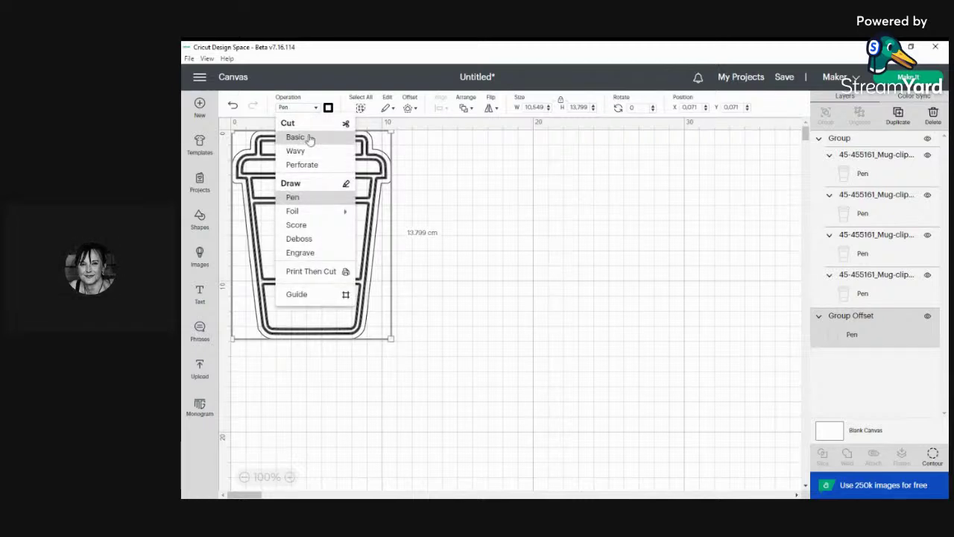
pyautogui.click(295, 137)
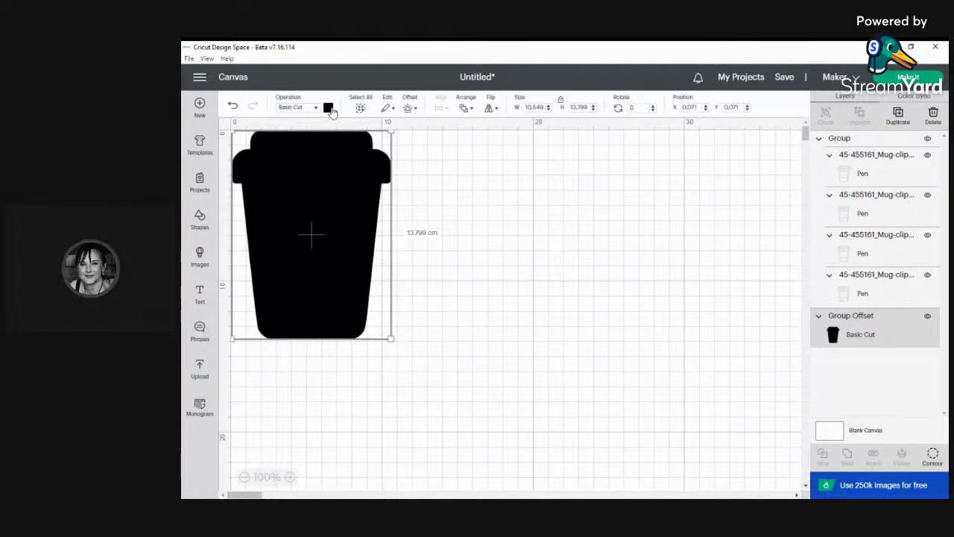
pyautogui.click(329, 109)
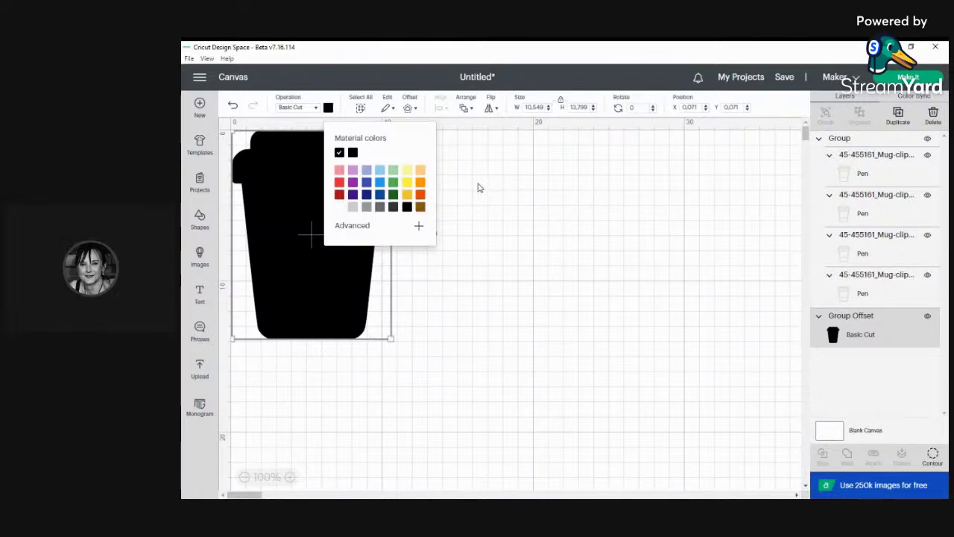
pyautogui.click(340, 208)
pyautogui.click(504, 273)
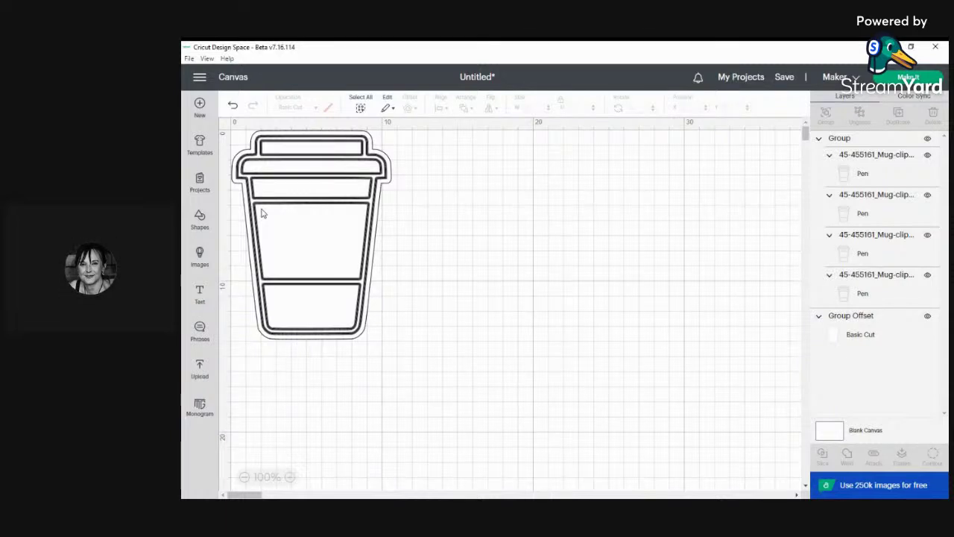
# Add a score line shape and move it to empty canvas beside the cup, at about X 17.7, Y 4 cm
pyautogui.click(201, 219)
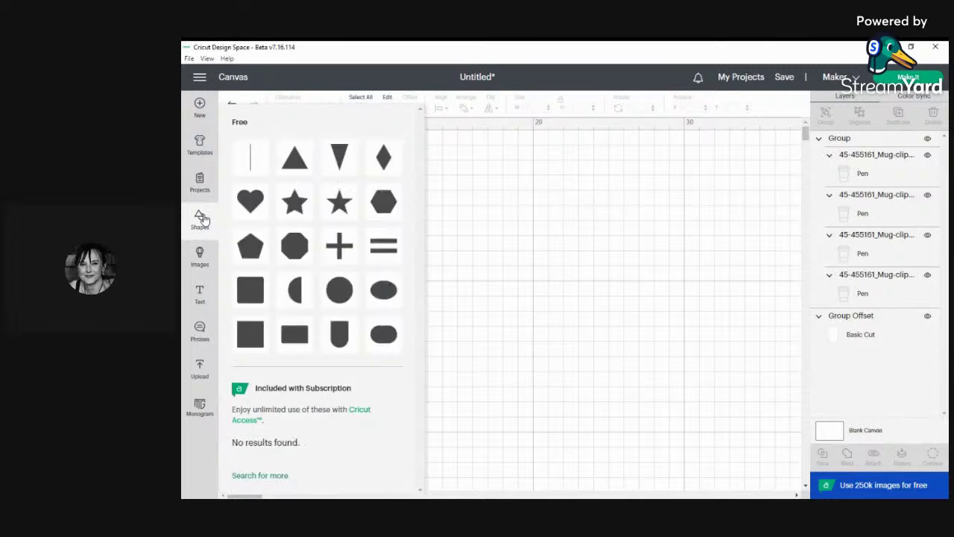
pyautogui.click(251, 160)
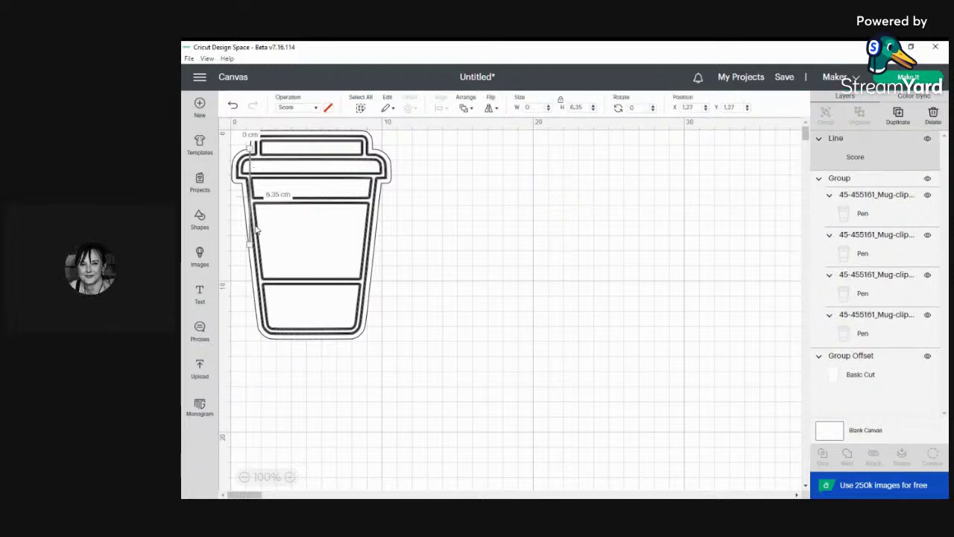
pyautogui.moveTo(255, 231); pyautogui.dragTo(500, 287)
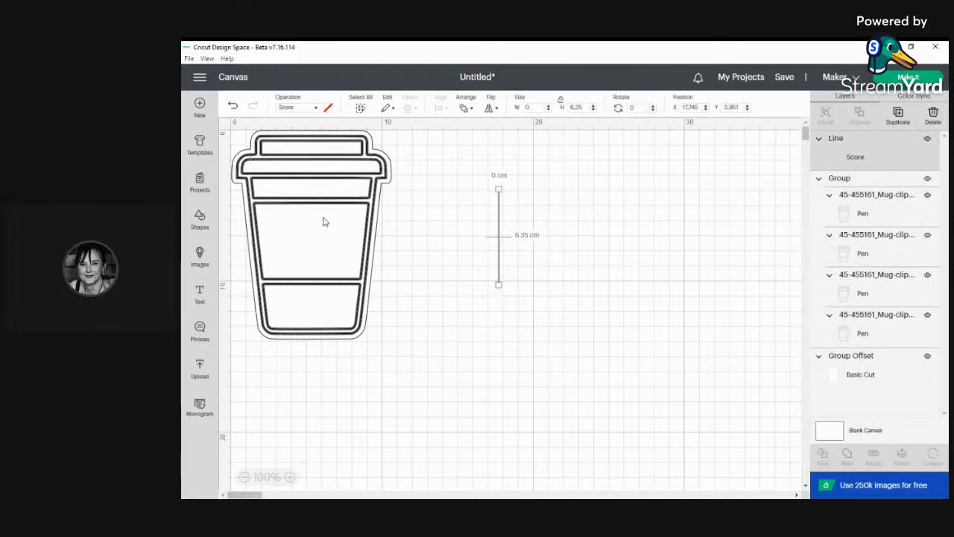
# Configure the new line as a Basic Cut rotated 90 degrees, with a height of 6 cm
pyautogui.click(313, 108)
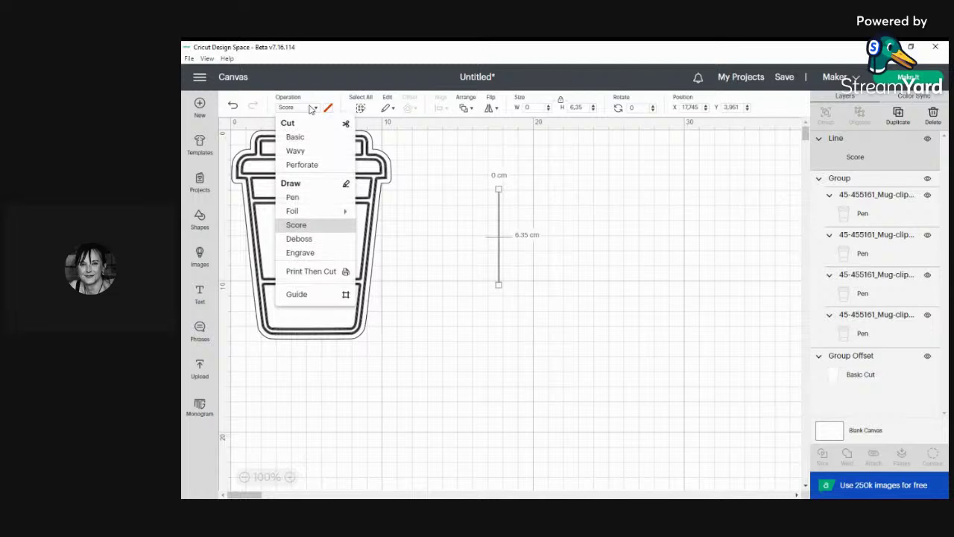
pyautogui.click(311, 139)
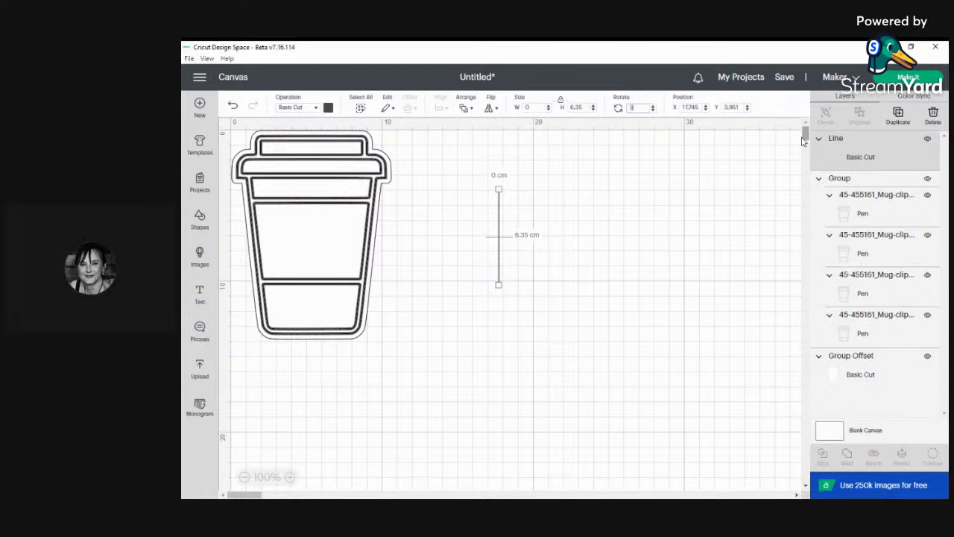
pyautogui.write('90')
pyautogui.press('Return')
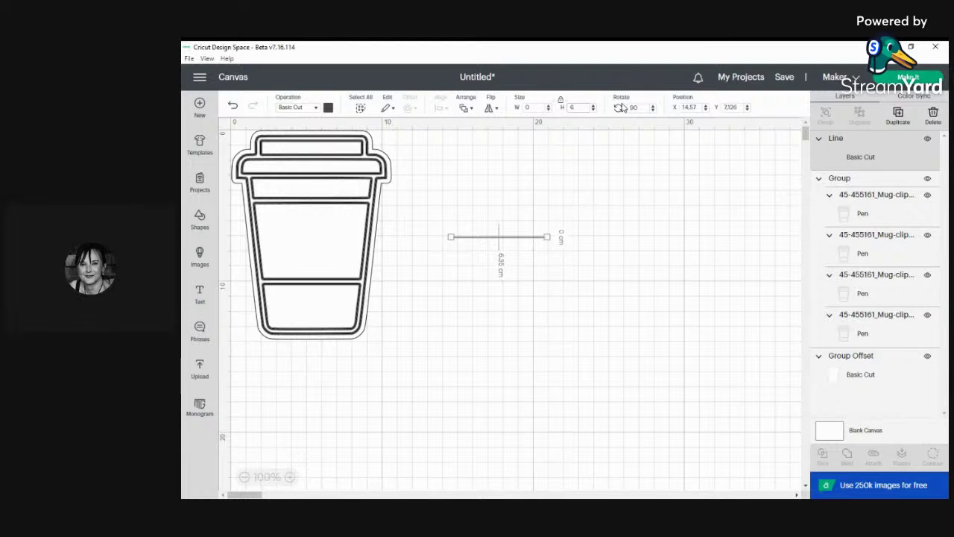
pyautogui.press('Return')
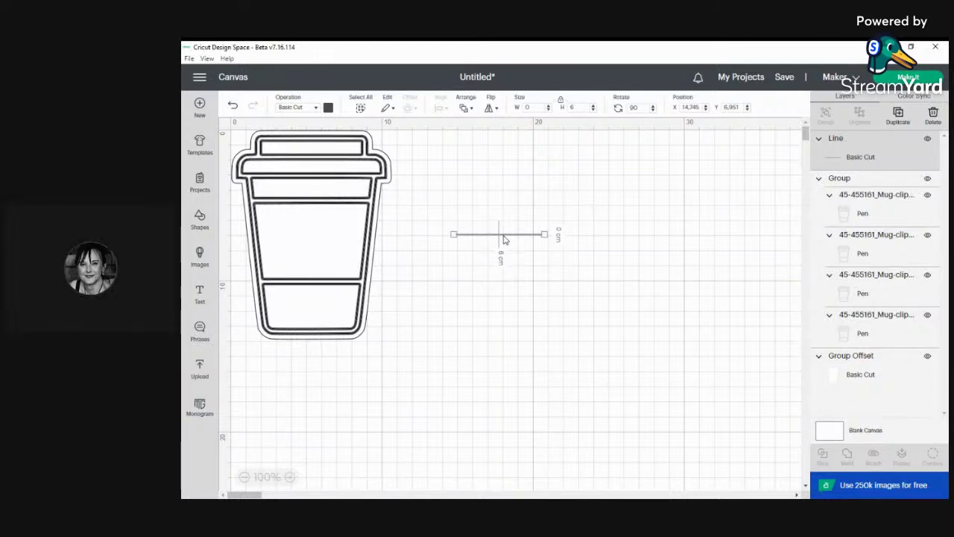
# Duplicate the line and place the two lines in the gaps above and below the cup's large middle panel, at about Y 4.7 and 10.1 cm
pyautogui.hotkey('ctrl', 'v')
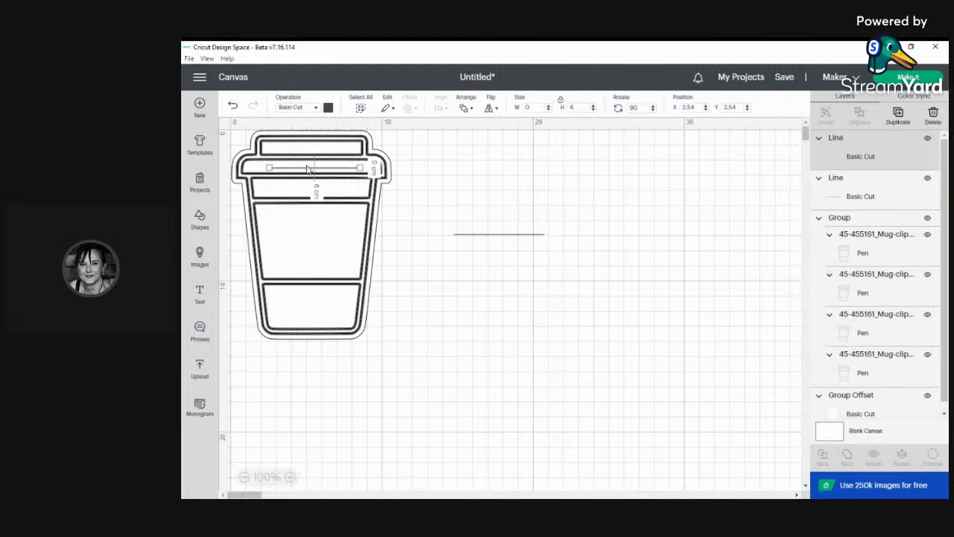
pyautogui.moveTo(308, 168); pyautogui.dragTo(466, 279)
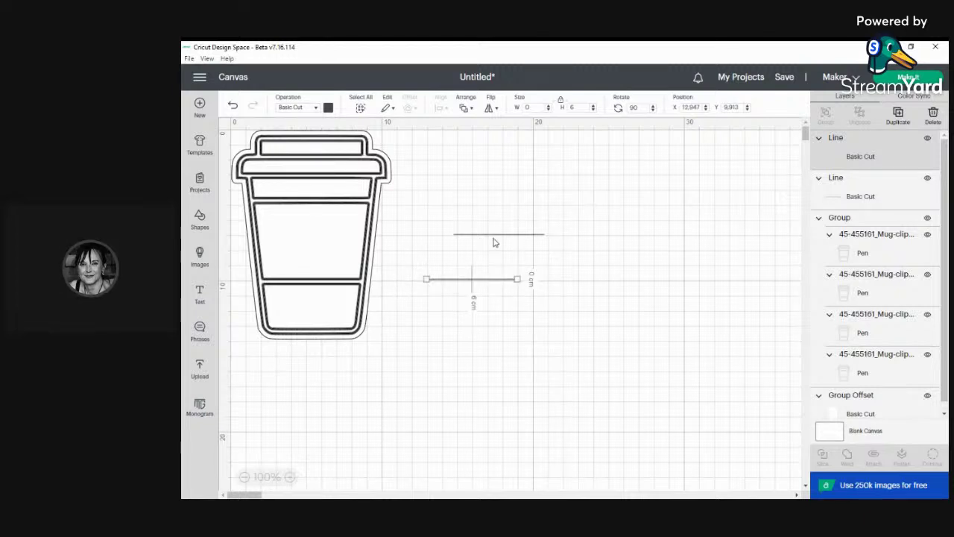
pyautogui.moveTo(481, 235); pyautogui.dragTo(298, 203)
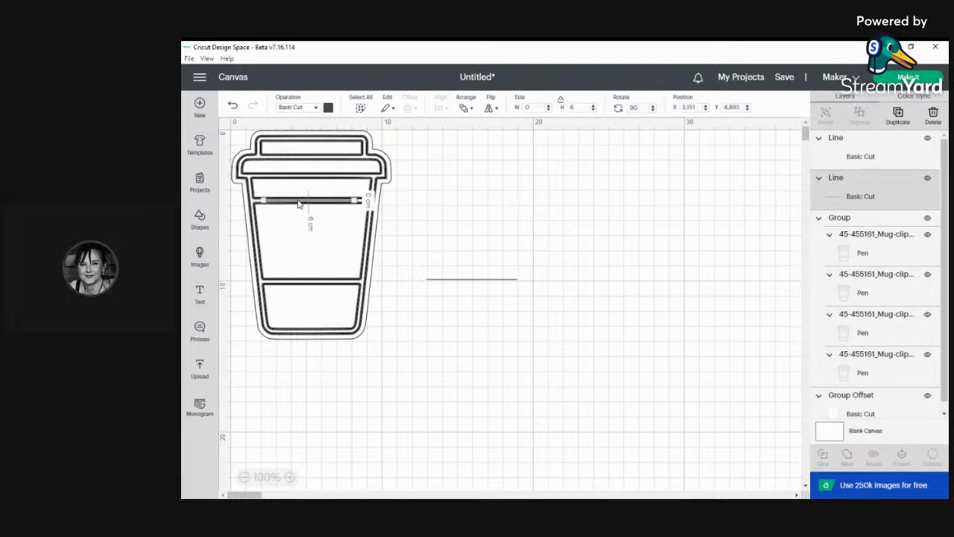
pyautogui.click(478, 197)
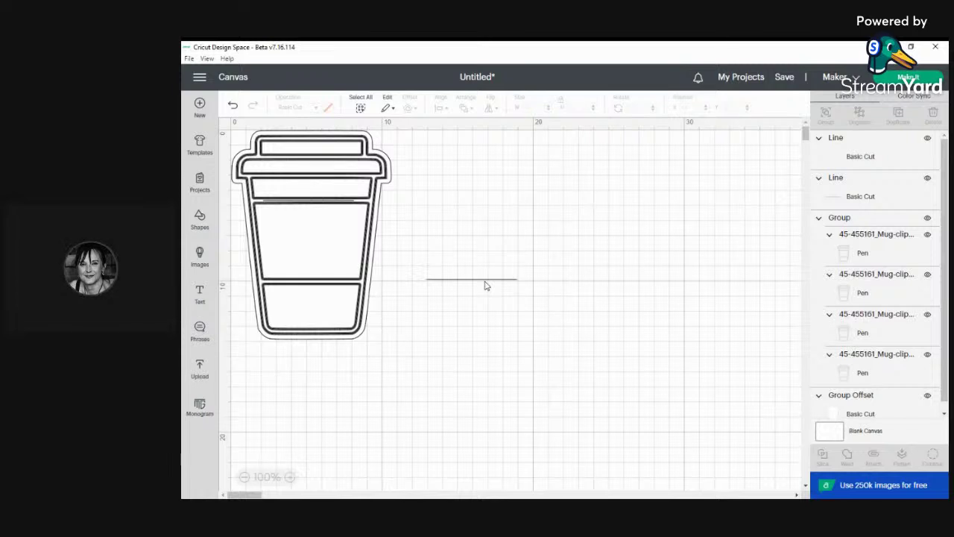
pyautogui.click(300, 202)
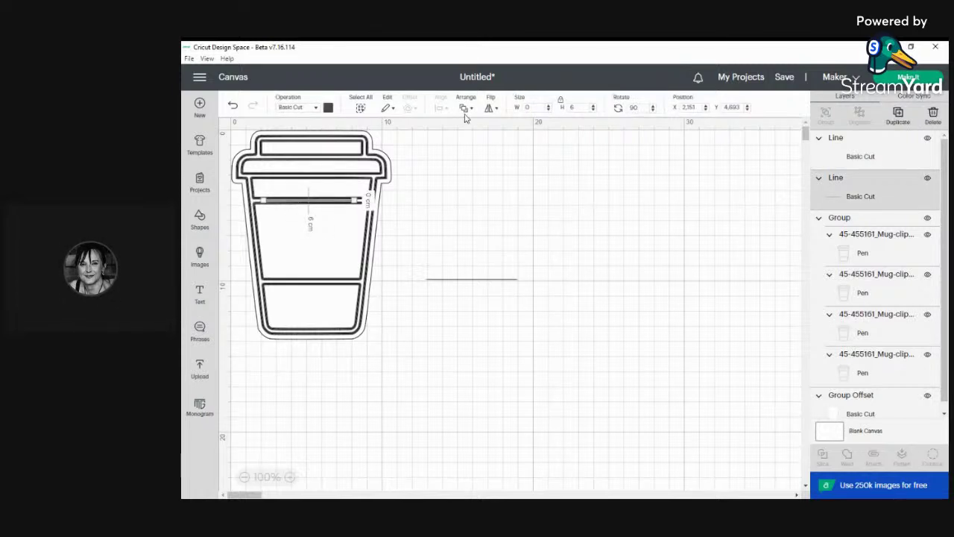
pyautogui.click(438, 160)
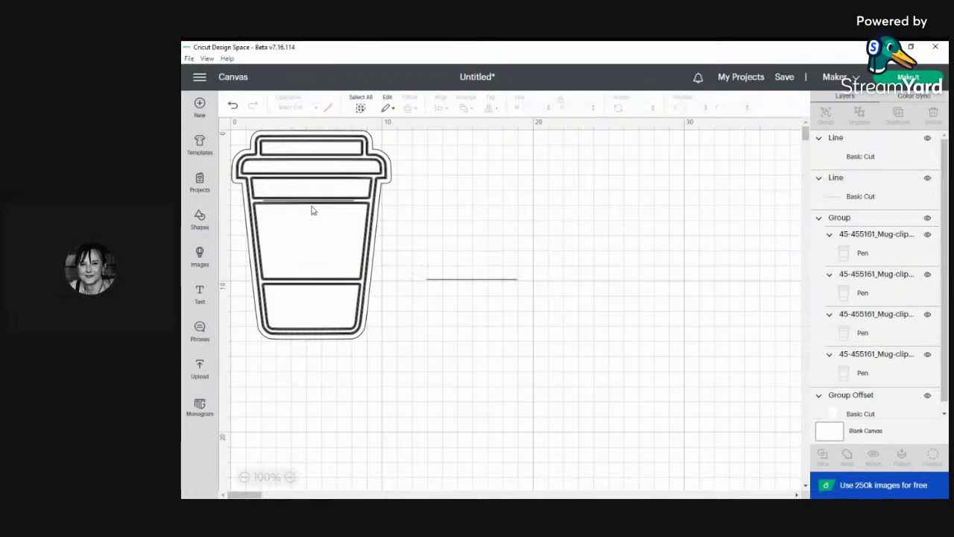
pyautogui.moveTo(466, 284); pyautogui.dragTo(307, 285)
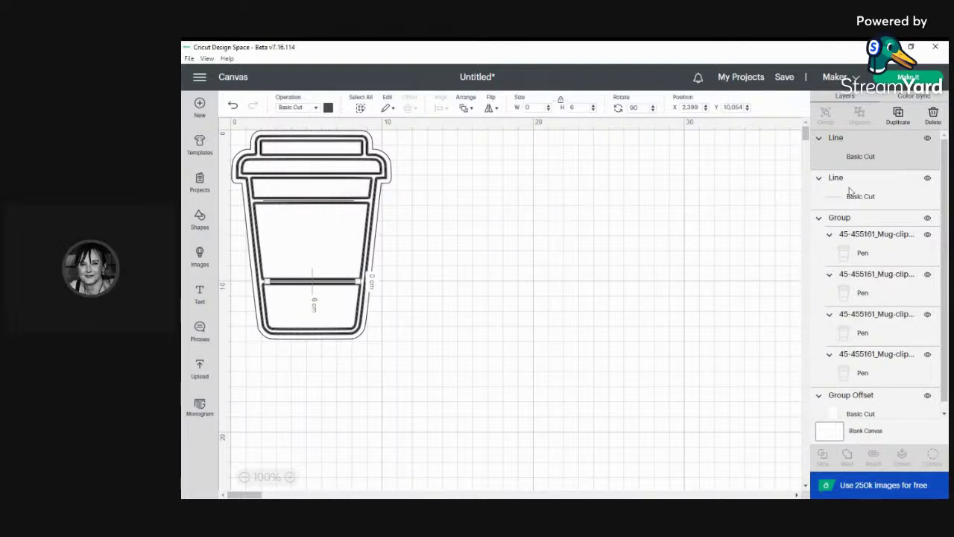
# Try to align both cut lines with the cup group using Center Vertically
pyautogui.keyDown('shift'); pyautogui.click(850, 192); pyautogui.keyUp('shift')
pyautogui.keyDown('shift'); pyautogui.click(863, 223); pyautogui.keyUp('shift')
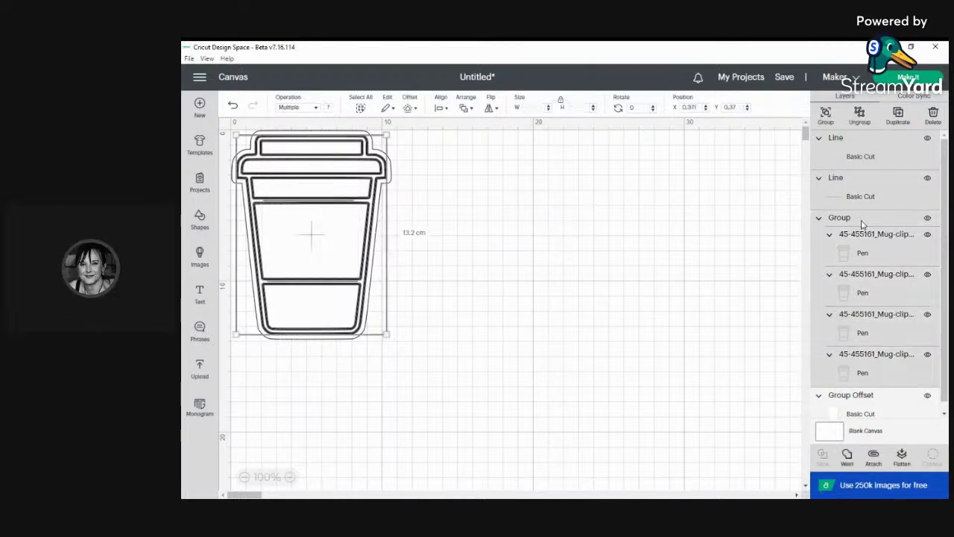
pyautogui.click(441, 109)
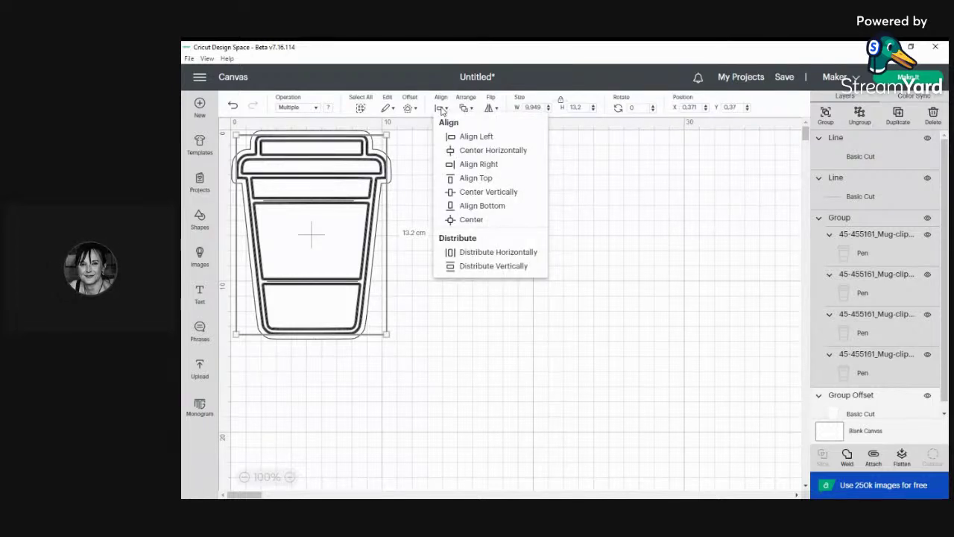
pyautogui.click(477, 195)
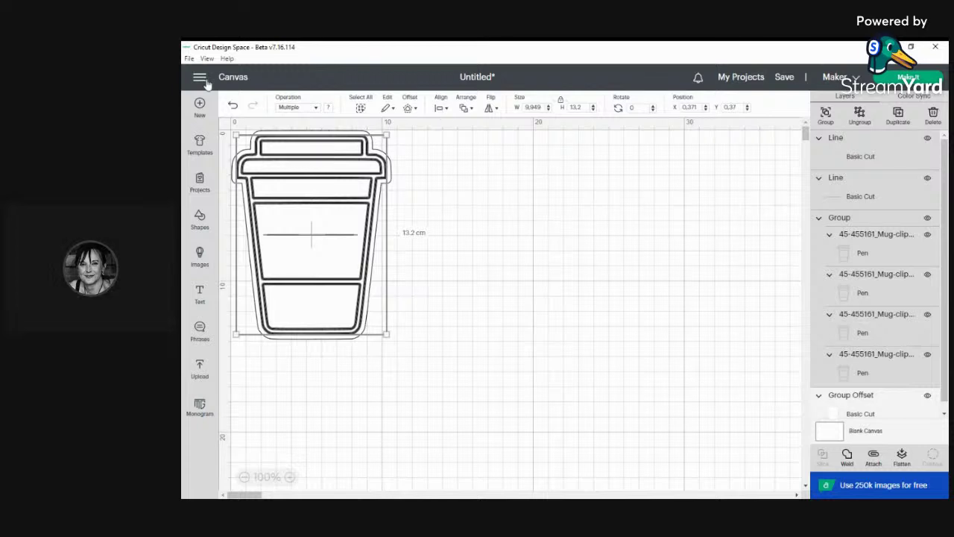
pyautogui.click(232, 106)
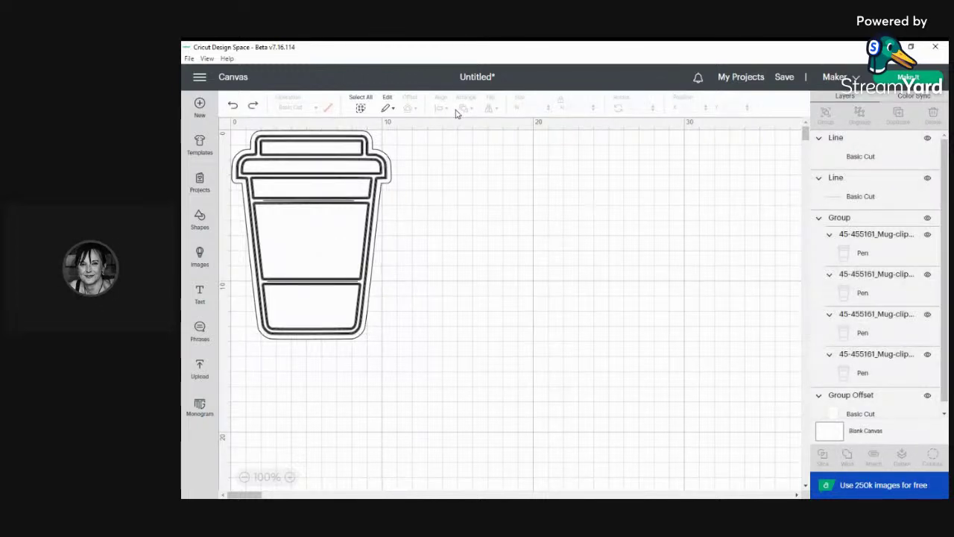
# Center both cut lines and the cup group horizontally with each other
pyautogui.click(869, 161)
pyautogui.keyDown('shift'); pyautogui.click(869, 196); pyautogui.keyUp('shift')
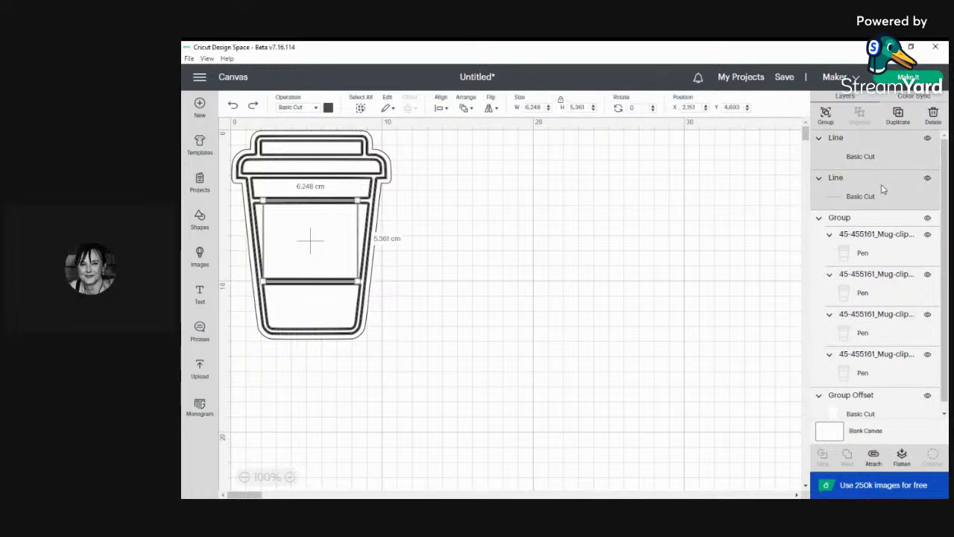
pyautogui.keyDown('shift'); pyautogui.click(872, 223); pyautogui.keyUp('shift')
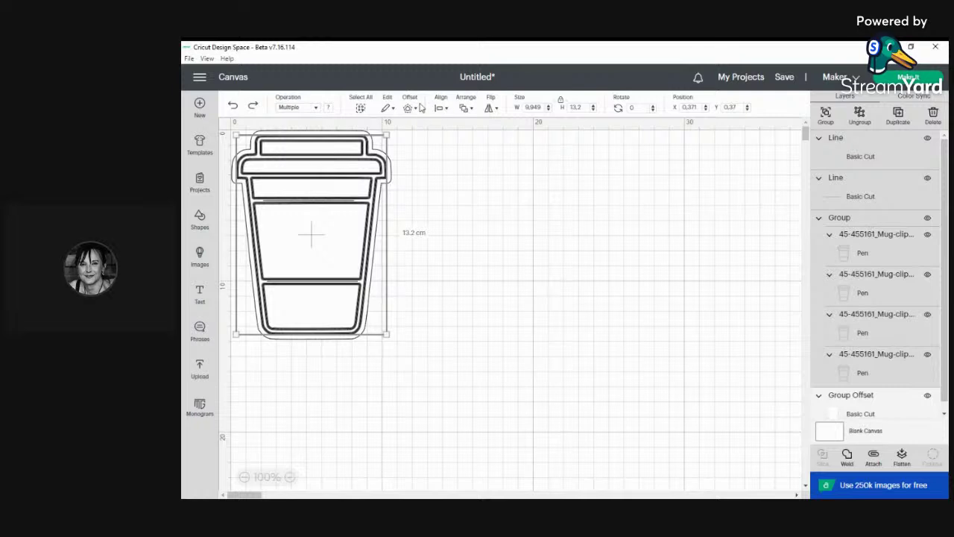
pyautogui.click(465, 109)
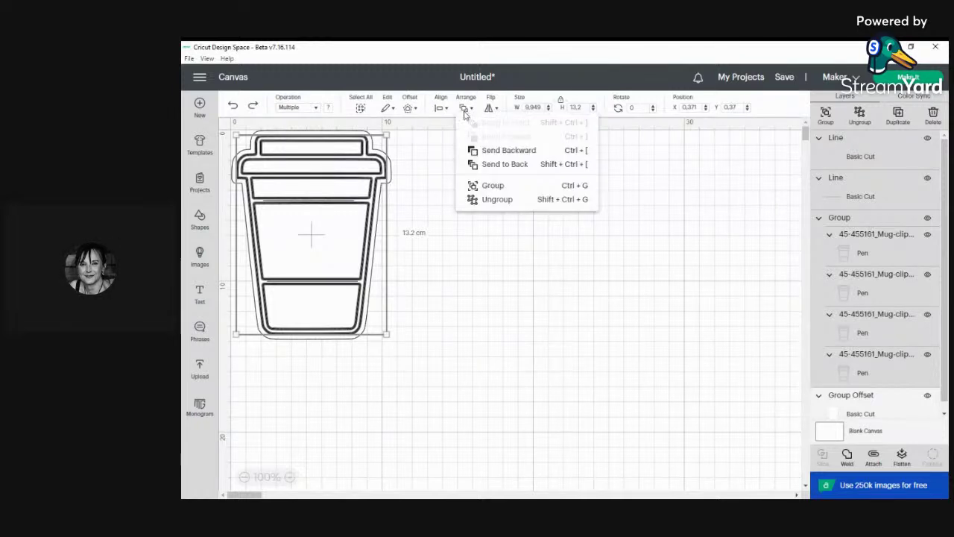
pyautogui.click(440, 112)
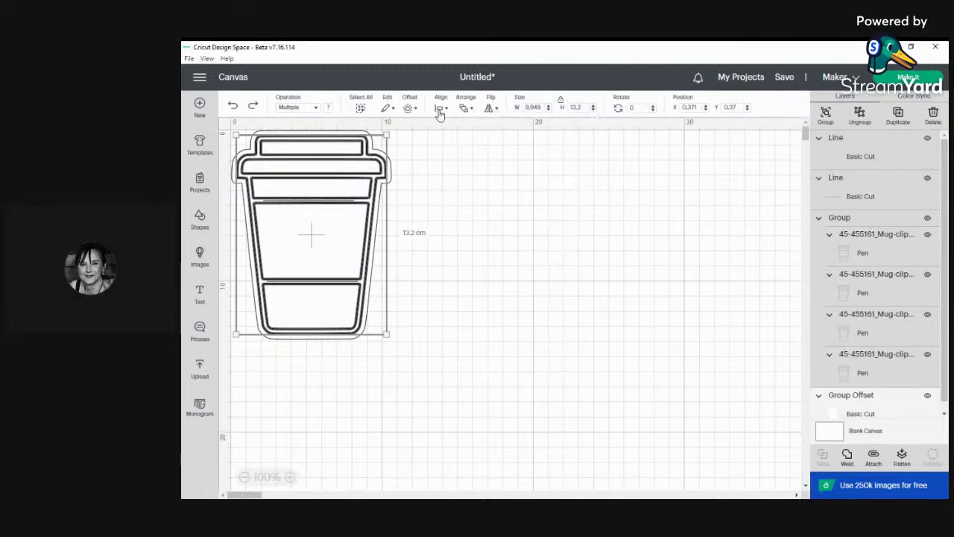
pyautogui.click(440, 112)
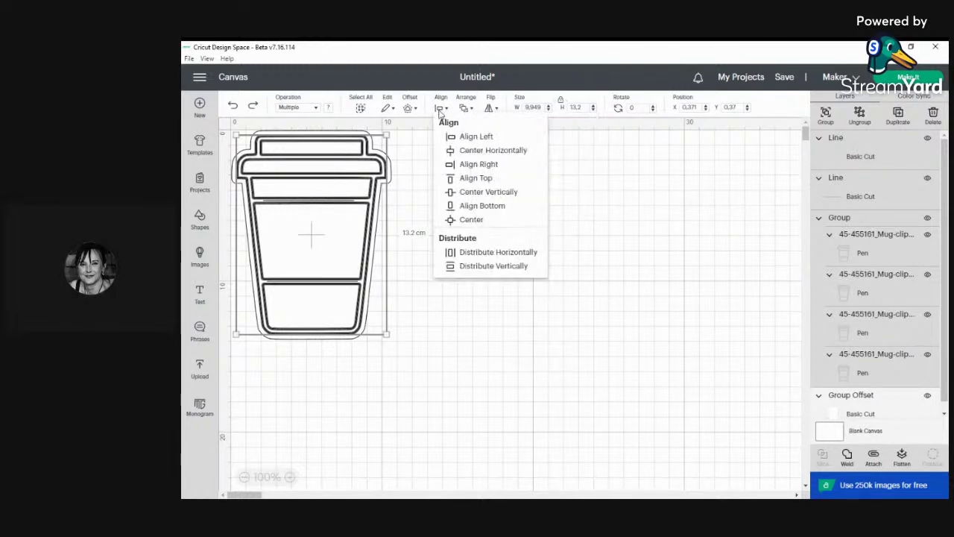
pyautogui.click(463, 151)
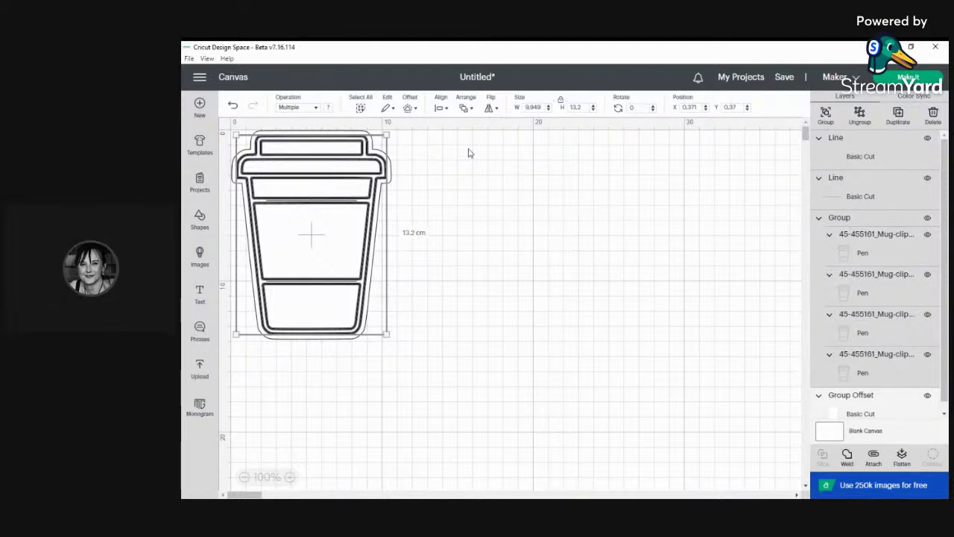
# Add a text object and set its font to the system font Brush Script MT
pyautogui.click(499, 195)
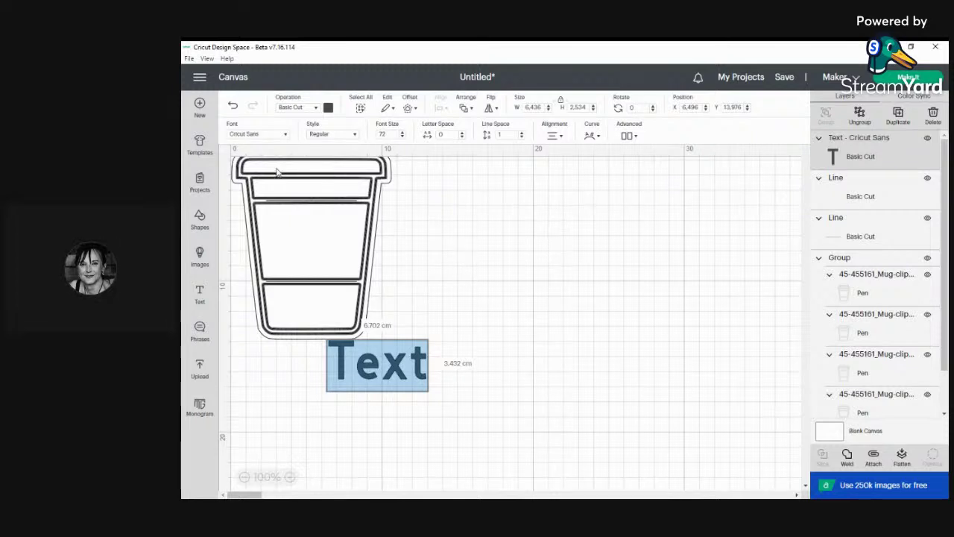
pyautogui.click(262, 134)
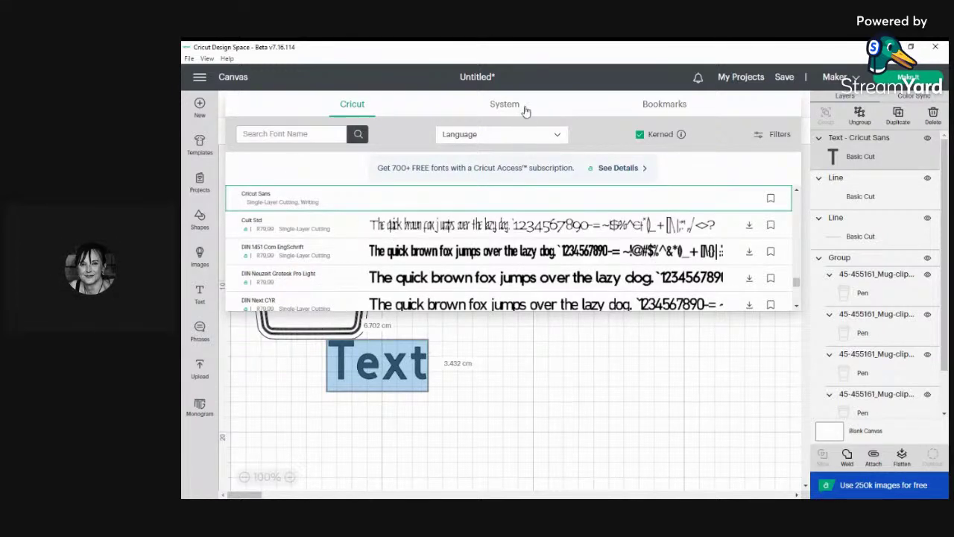
pyautogui.click(505, 105)
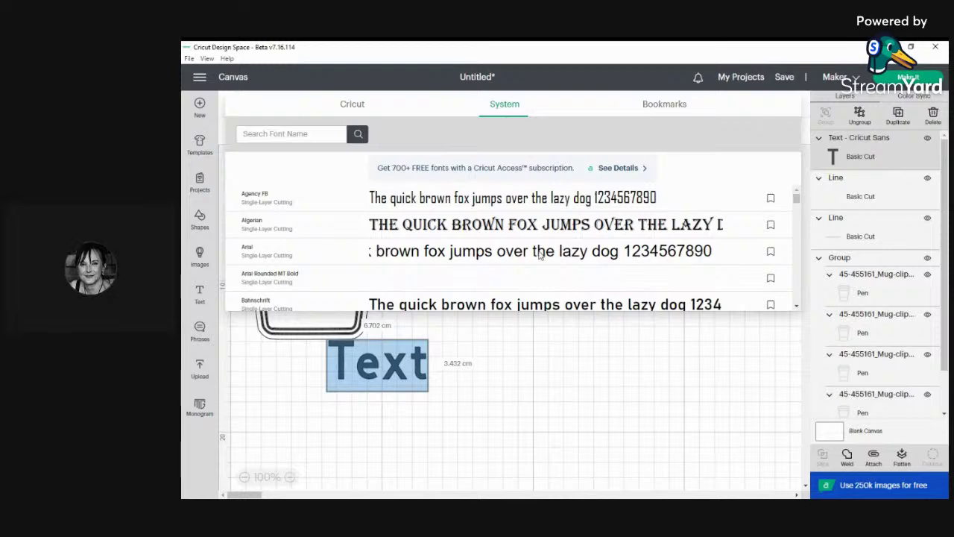
pyautogui.scroll(-3, 407, 226)
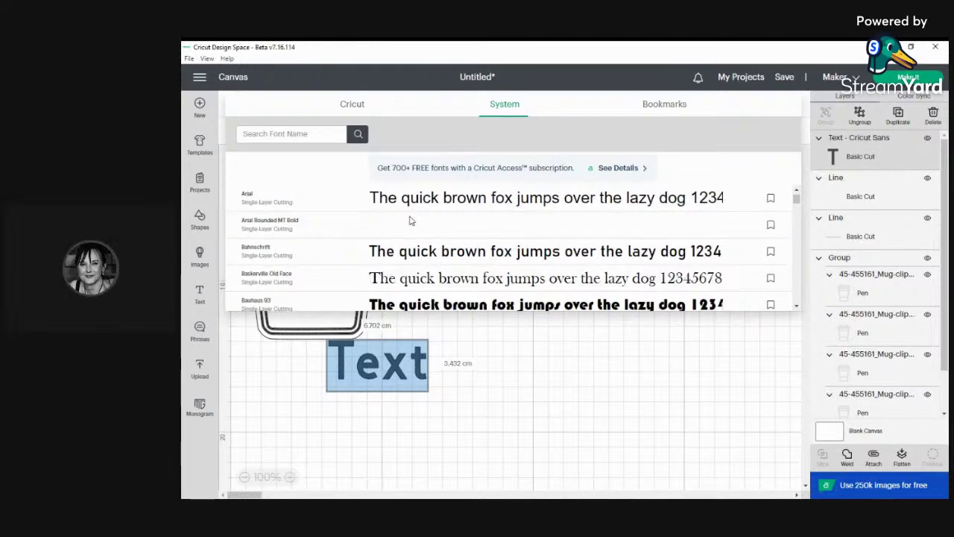
pyautogui.scroll(-6, 410, 221)
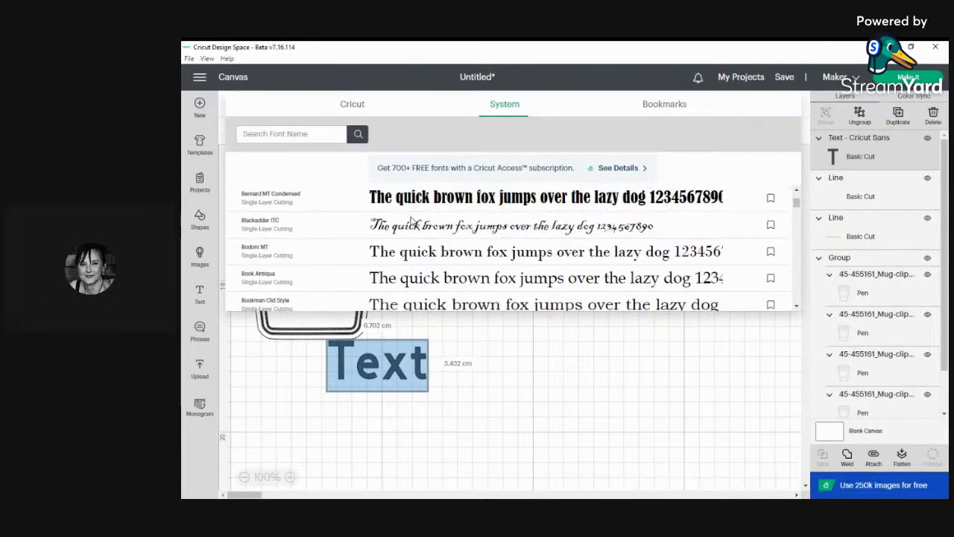
pyautogui.scroll(-7, 410, 222)
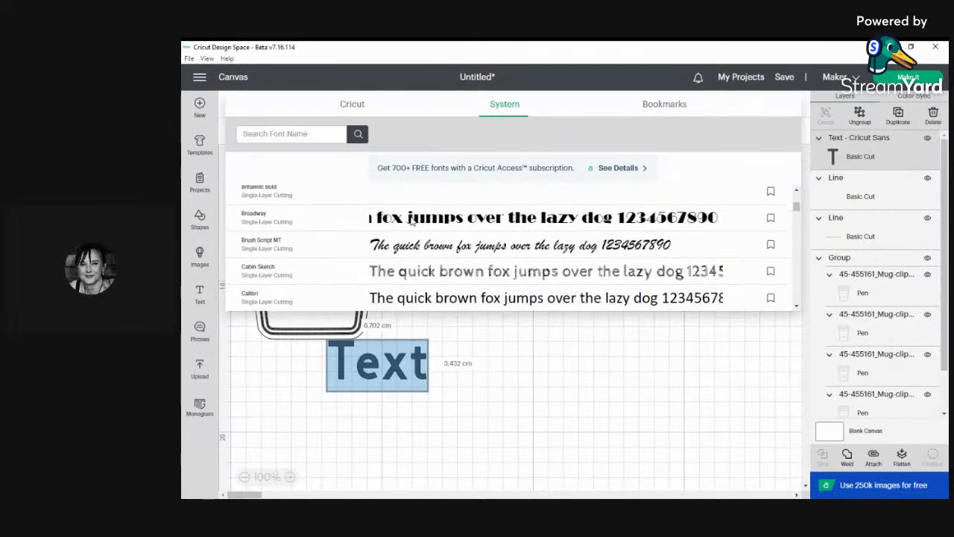
pyautogui.scroll(-8, 411, 222)
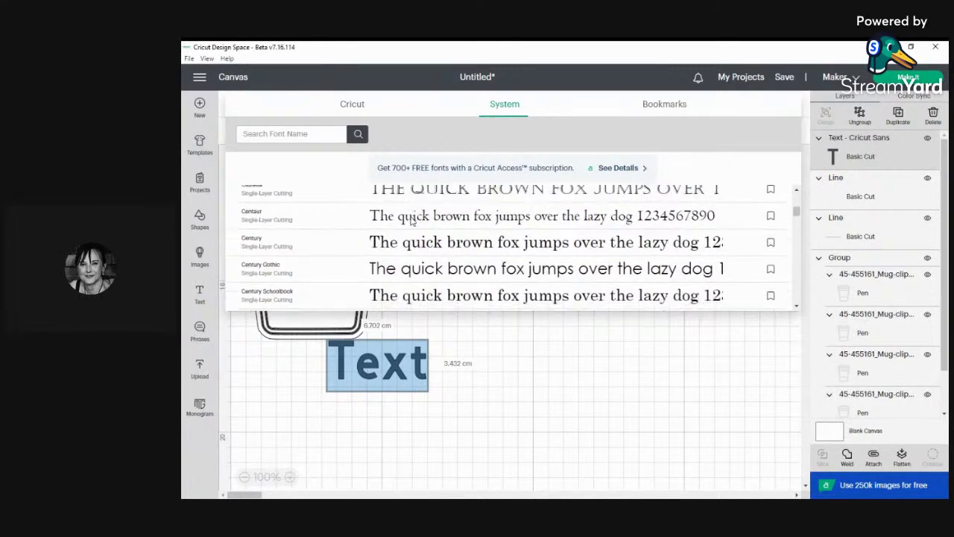
pyautogui.scroll(5, 445, 231)
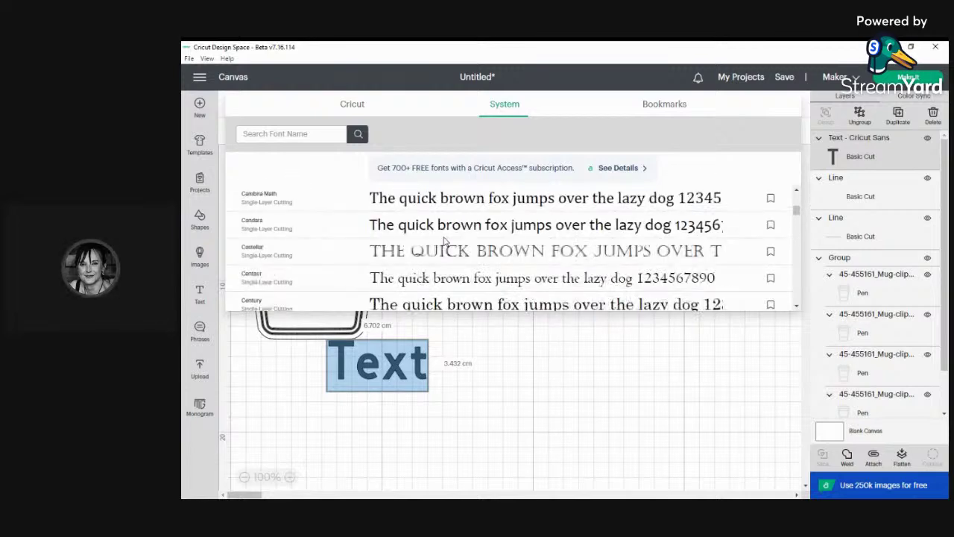
pyautogui.scroll(5, 445, 241)
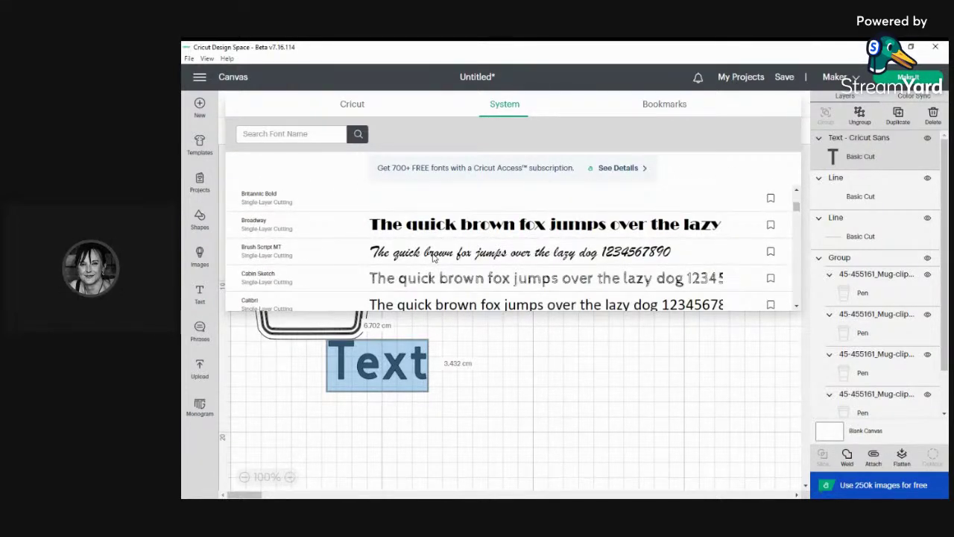
pyautogui.click(433, 253)
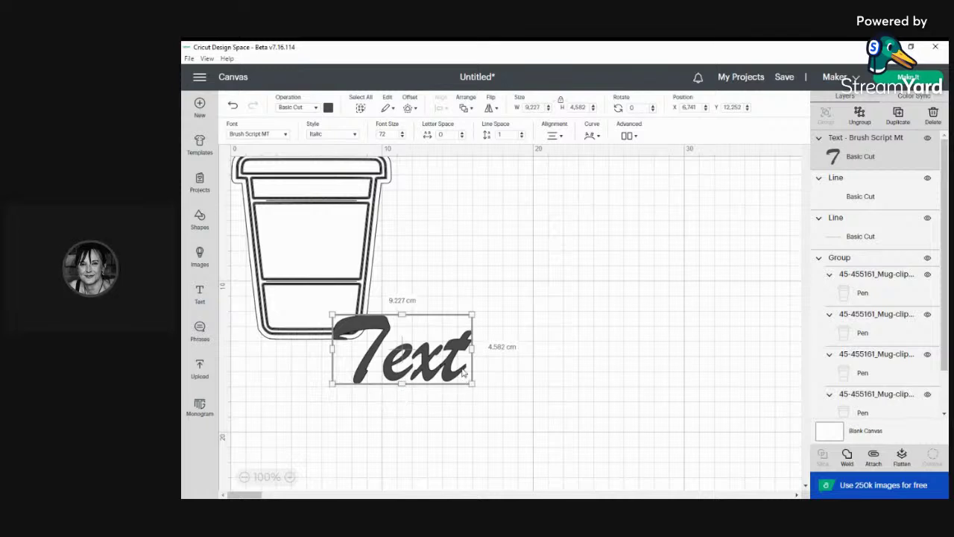
# Move the text object clear of the cup and replace its placeholder wording with "Thank you for su"
pyautogui.click(482, 344)
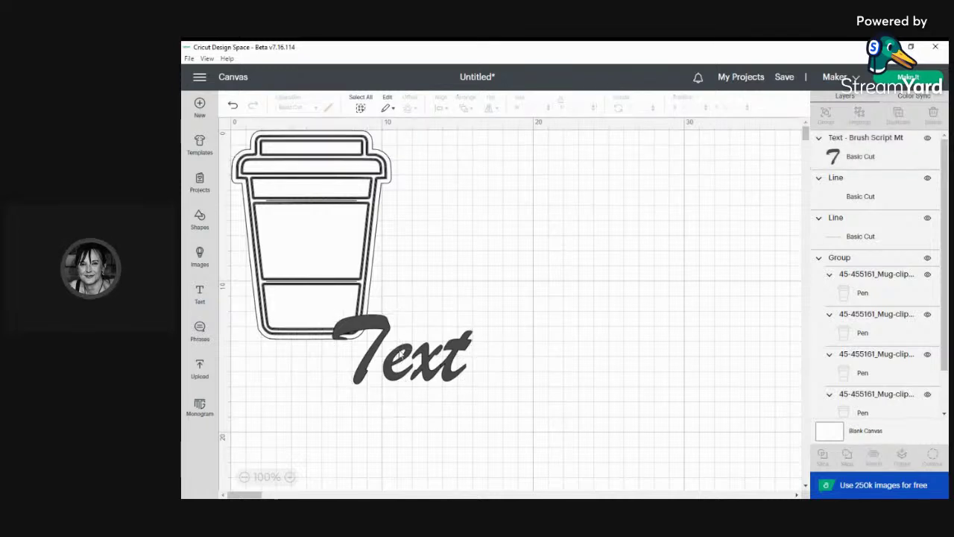
pyautogui.click(368, 357)
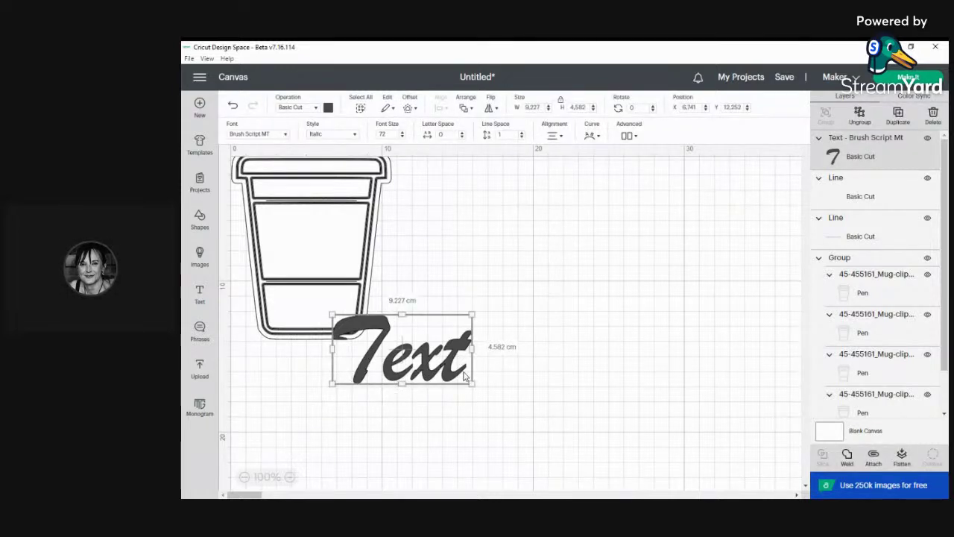
pyautogui.moveTo(400, 357); pyautogui.dragTo(470, 345)
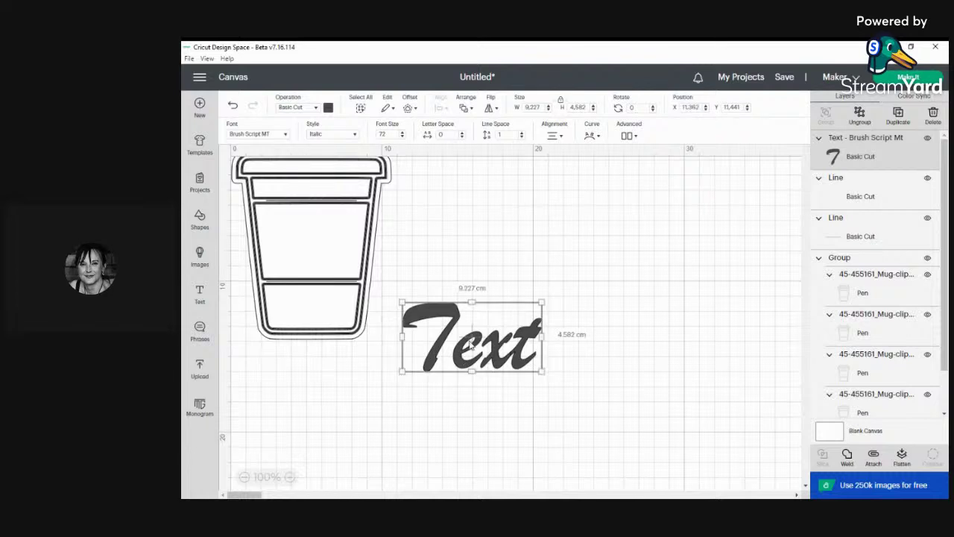
pyautogui.doubleClick(470, 343)
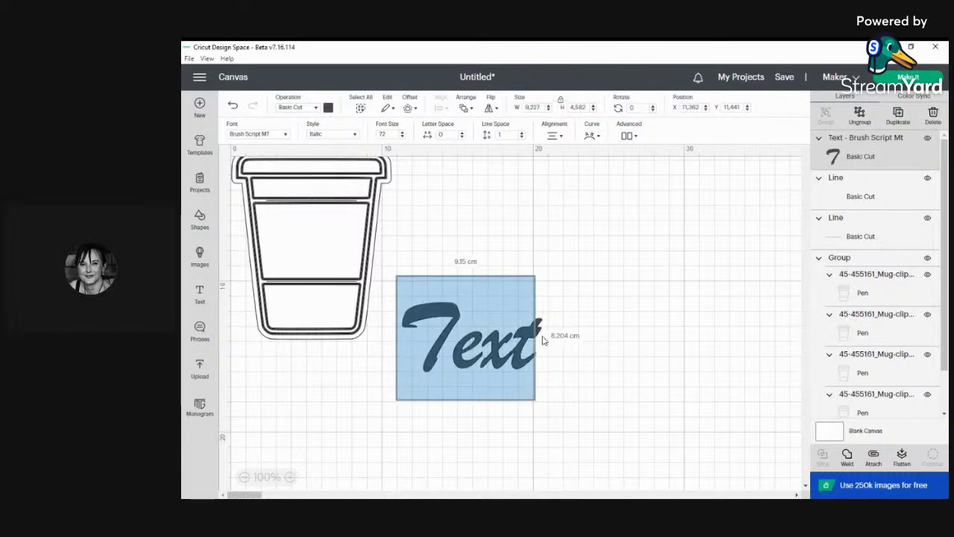
pyautogui.write('Than')
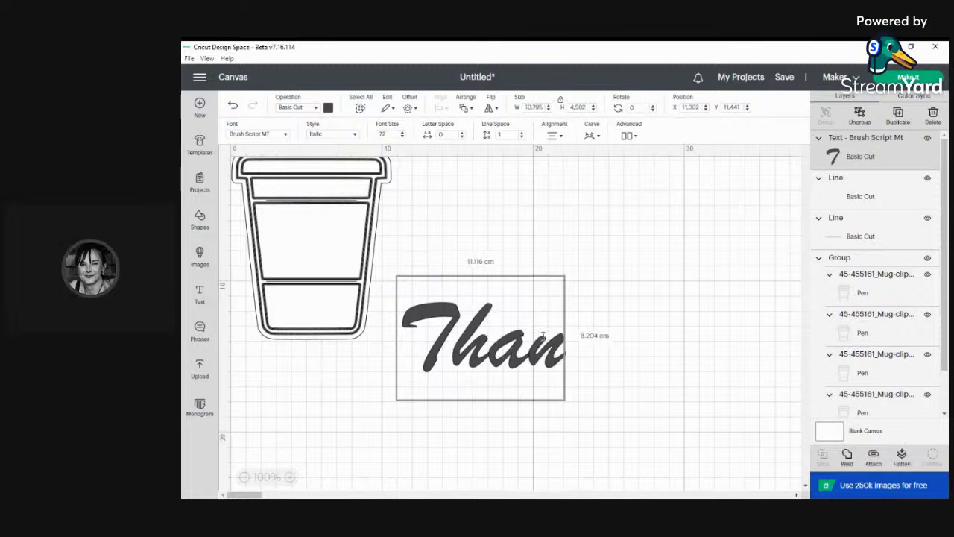
pyautogui.write('k you f')
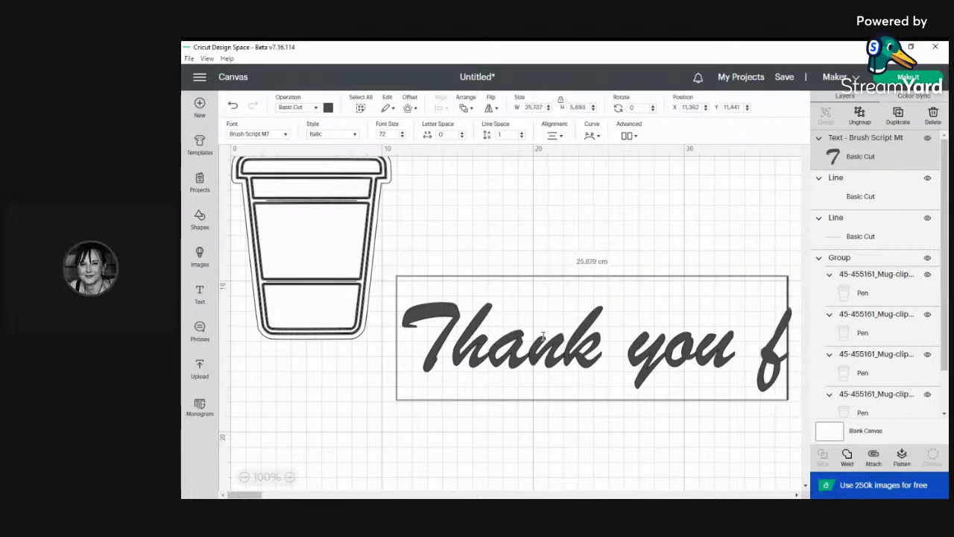
pyautogui.write('or th')
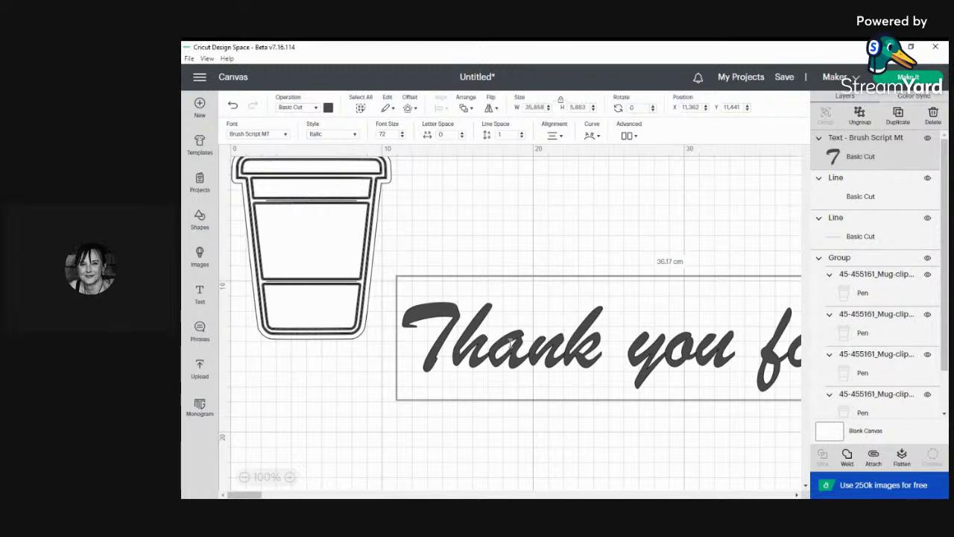
pyautogui.moveTo(630, 344); pyautogui.dragTo(589, 340)
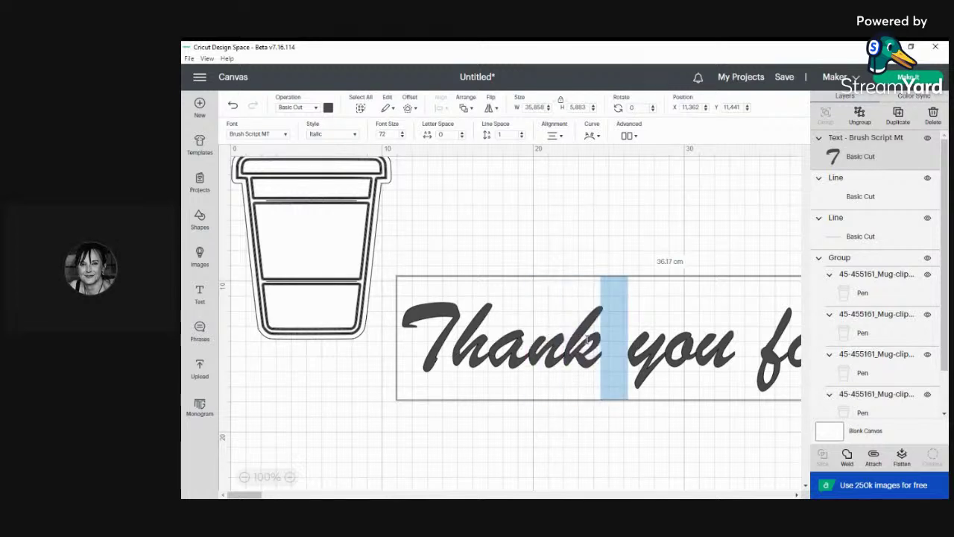
pyautogui.click(707, 319)
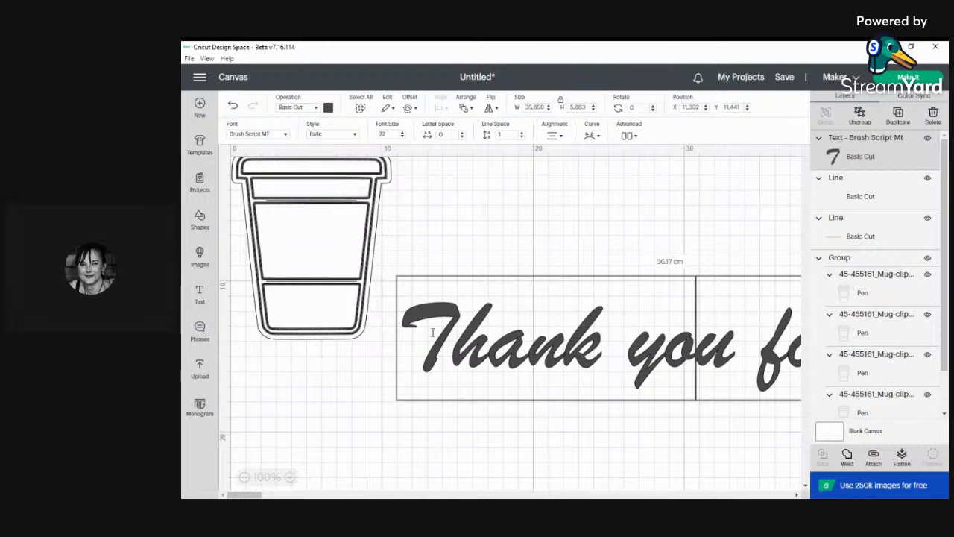
# Set the text's font size to 10 and scale the text up to about 12 cm wide
pyautogui.hotkey('ctrl', 'a')
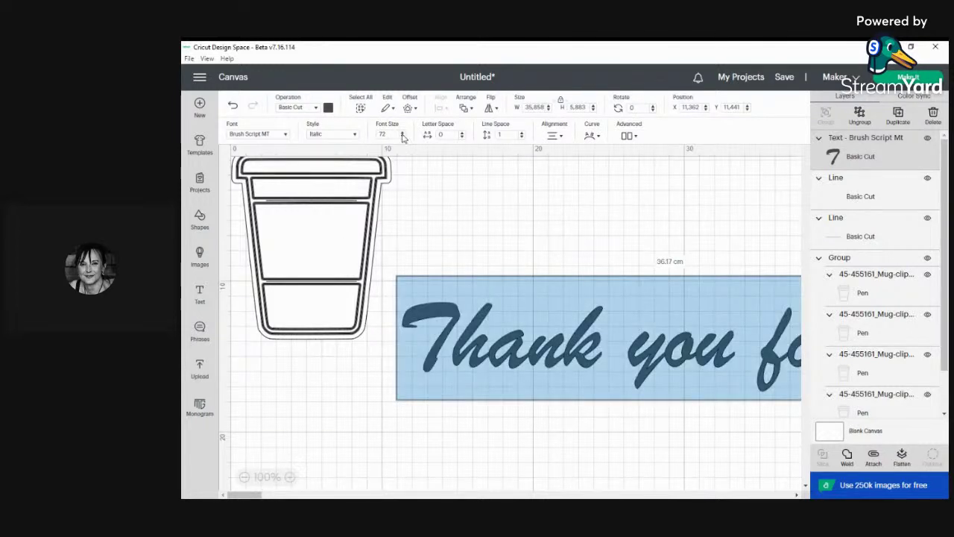
pyautogui.click(379, 134)
pyautogui.write('10')
pyautogui.press('Return')
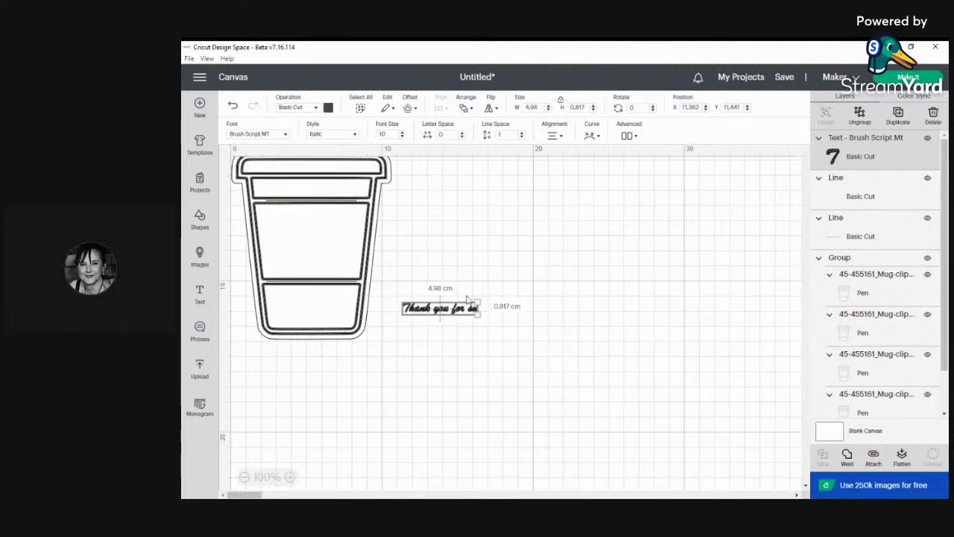
pyautogui.moveTo(477, 314); pyautogui.dragTo(586, 332)
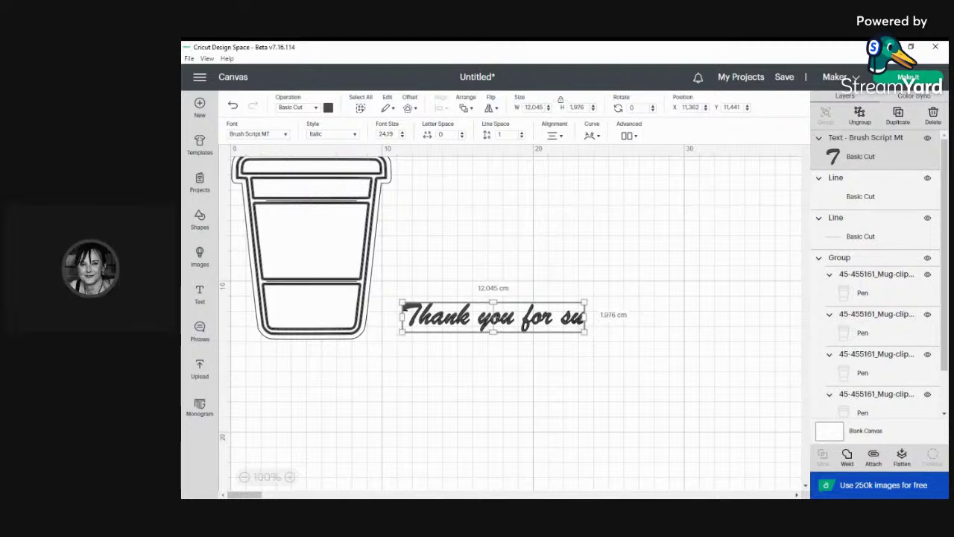
# Complete the wording so it reads "Thank you for supporting my small business" on a single line
pyautogui.moveTo(582, 326)
pyautogui.mouseDown()
pyautogui.moveTo(578, 332)
pyautogui.moveTo(575, 316)
pyautogui.mouseUp()
pyautogui.click(575, 317)
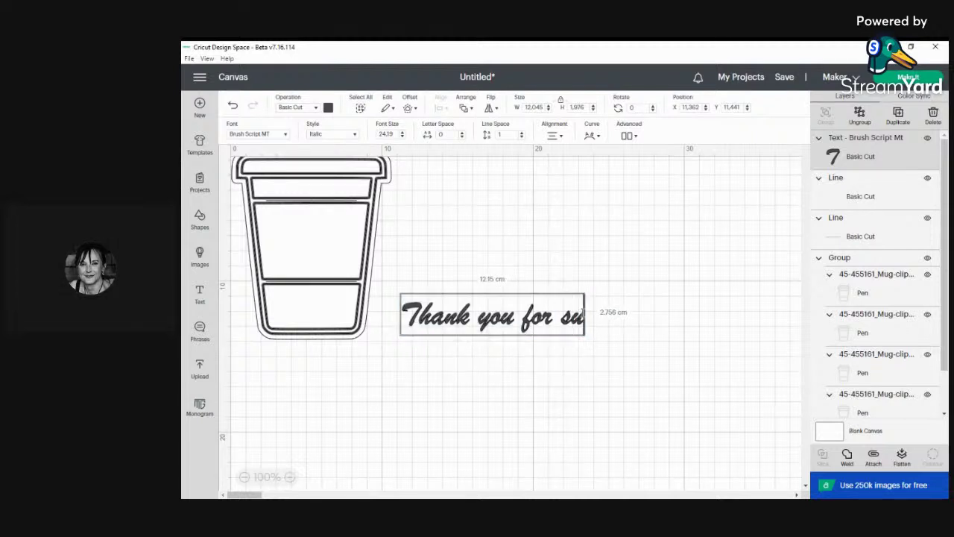
pyautogui.write('pp')
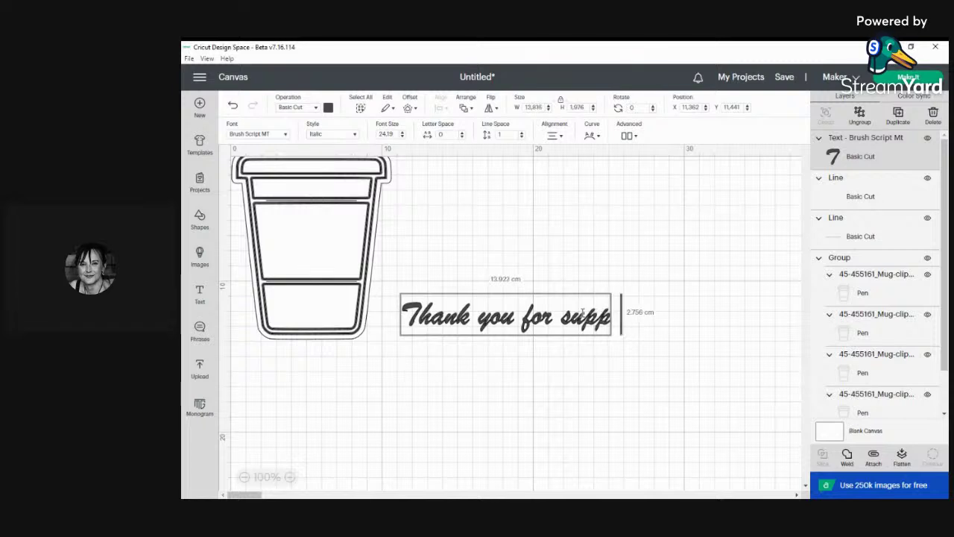
pyautogui.write('orting my')
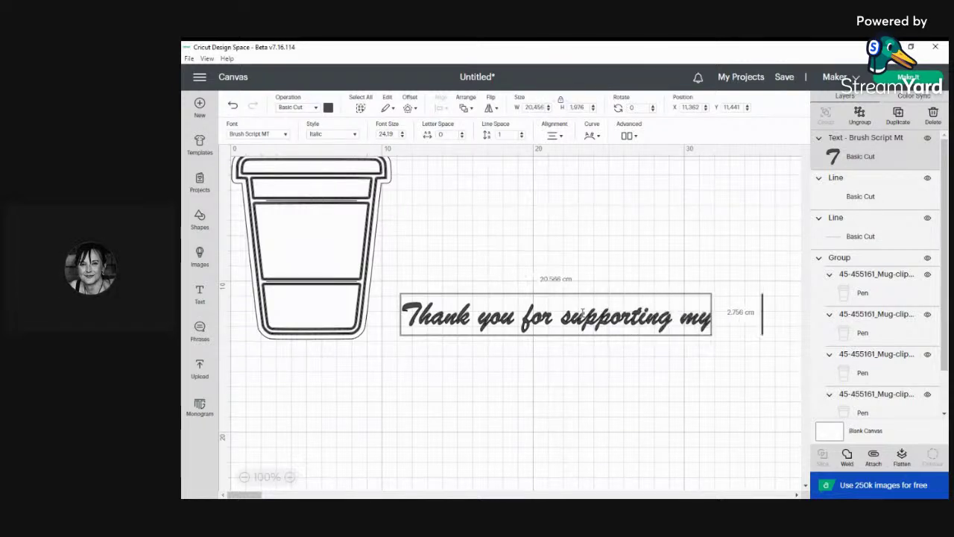
pyautogui.write(' small b')
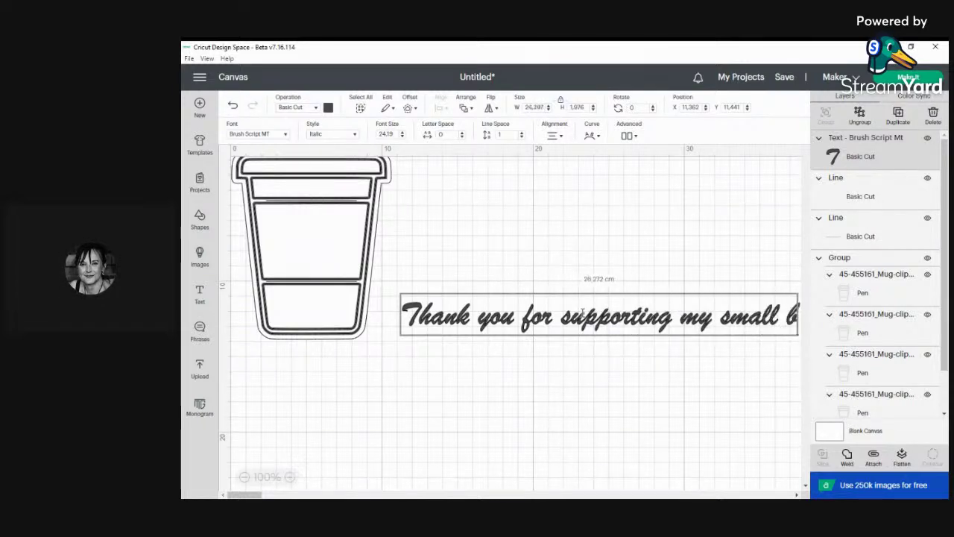
pyautogui.write('usines')
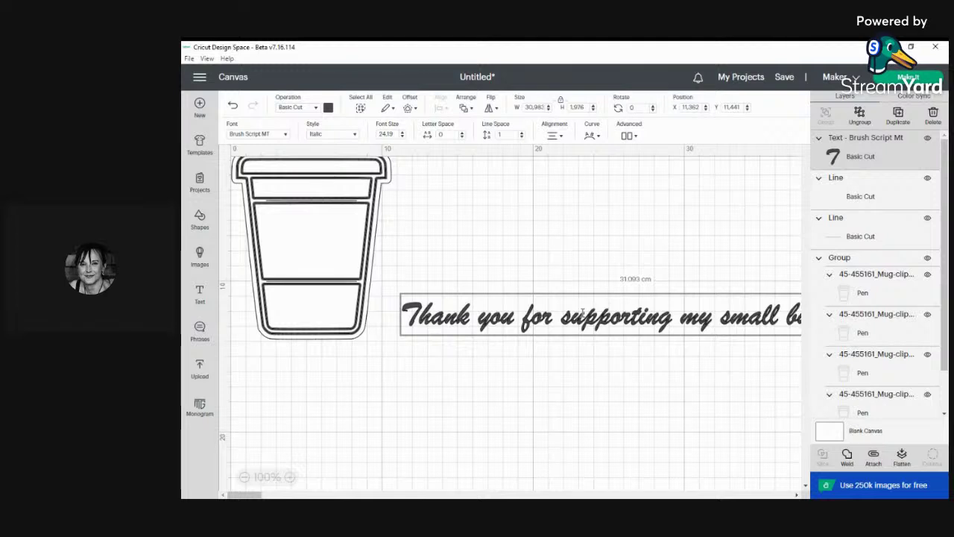
pyautogui.press('Return')
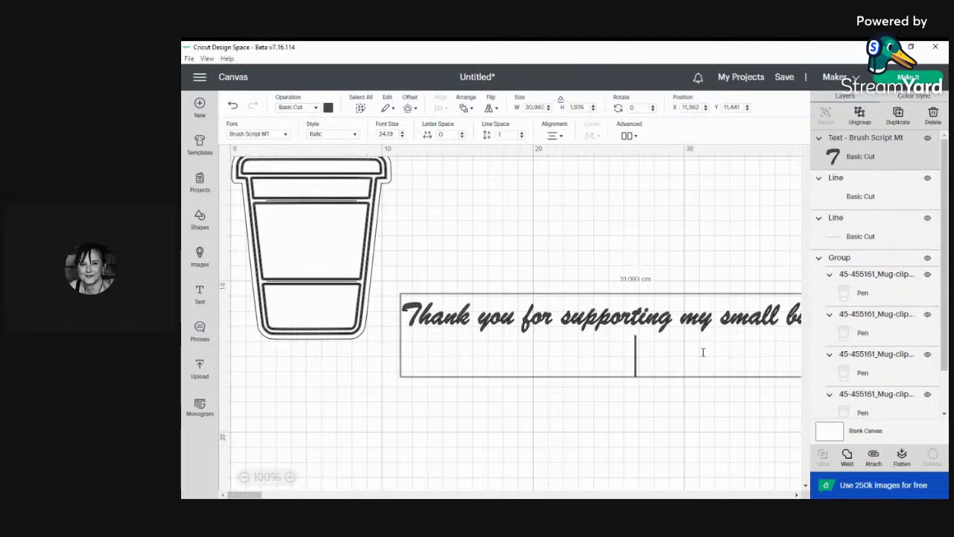
pyautogui.press('BackSpace')
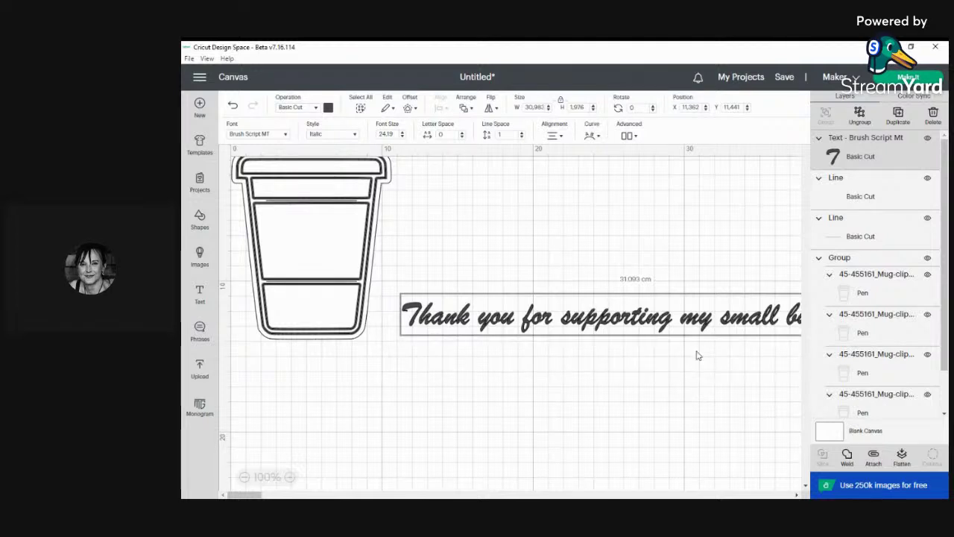
# Move the text over the upper part of the cup's large middle panel, at about X 1.7 and Y 5.1 cm
pyautogui.click(625, 382)
pyautogui.moveTo(543, 305); pyautogui.dragTo(374, 243)
pyautogui.moveTo(458, 247); pyautogui.dragTo(502, 227)
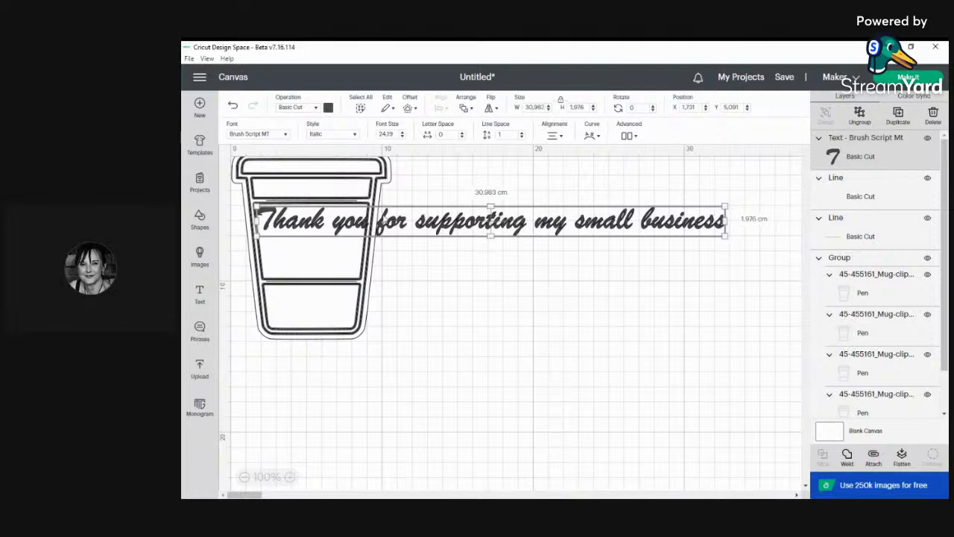
# Break the text into four lines: "Thank you", "for supporting", "my small" and "business"
pyautogui.doubleClick(387, 227)
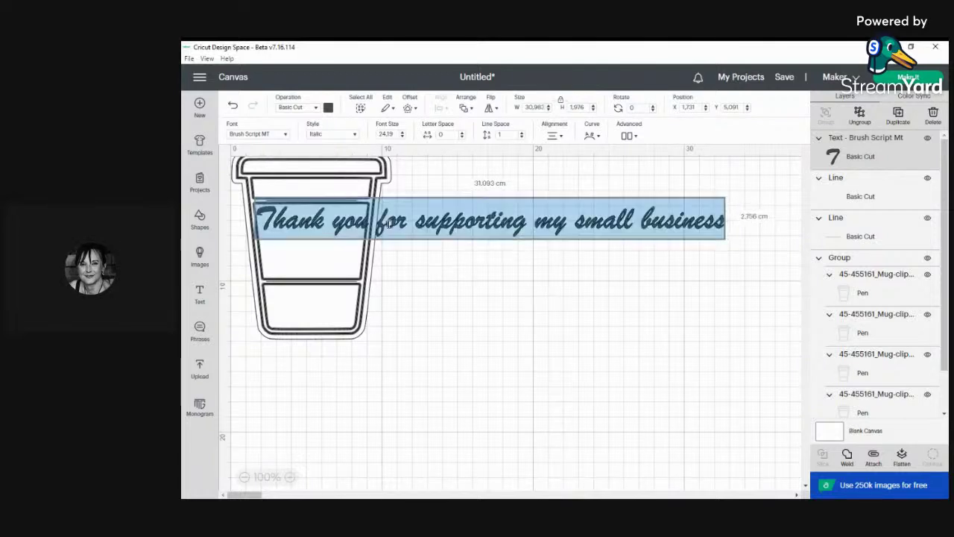
pyautogui.click(379, 224)
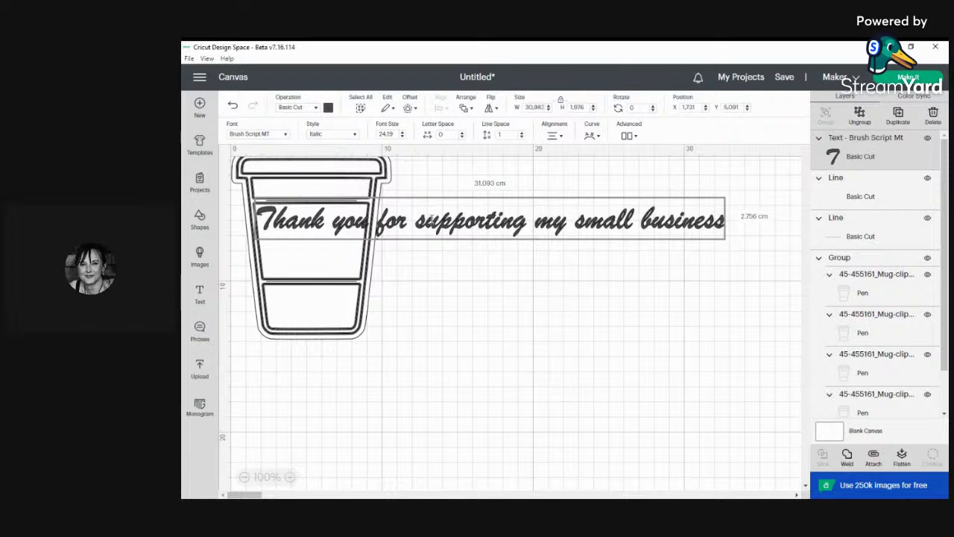
pyautogui.press('Return')
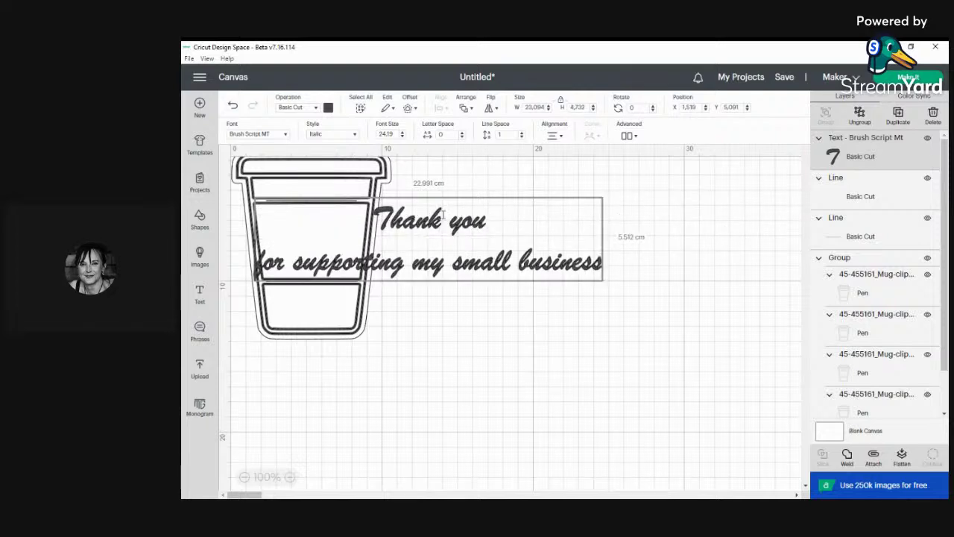
pyautogui.click(411, 263)
pyautogui.click(404, 261)
pyautogui.press('Return')
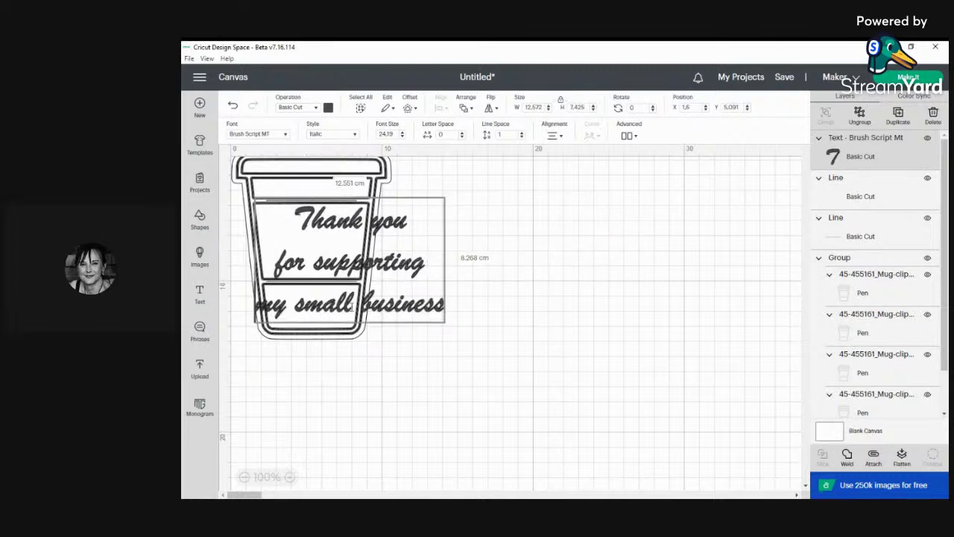
pyautogui.press('Return')
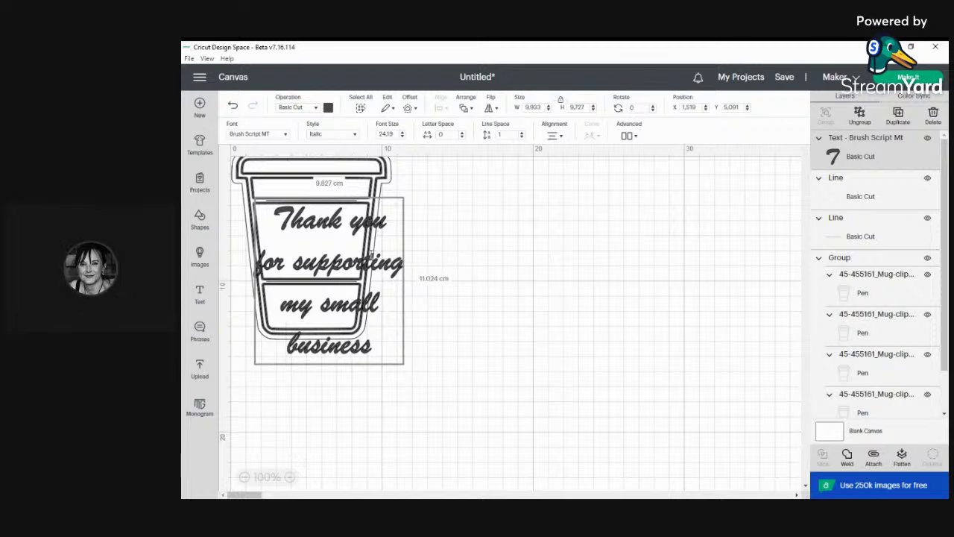
pyautogui.click(385, 340)
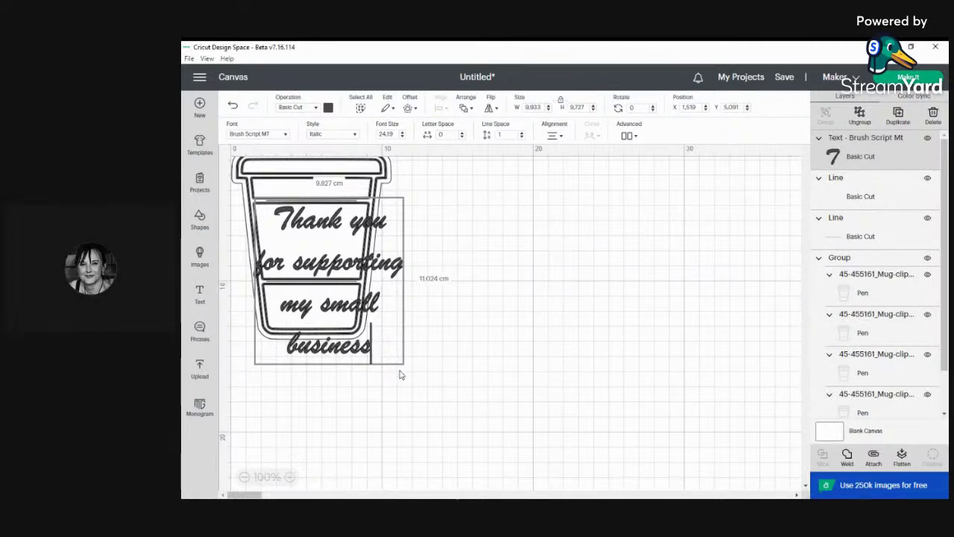
# Shrink the four-line text to about 4.5 cm wide and place it in the middle of the cup's large panel
pyautogui.click(466, 341)
pyautogui.moveTo(405, 356); pyautogui.dragTo(324, 276)
pyautogui.click(289, 243)
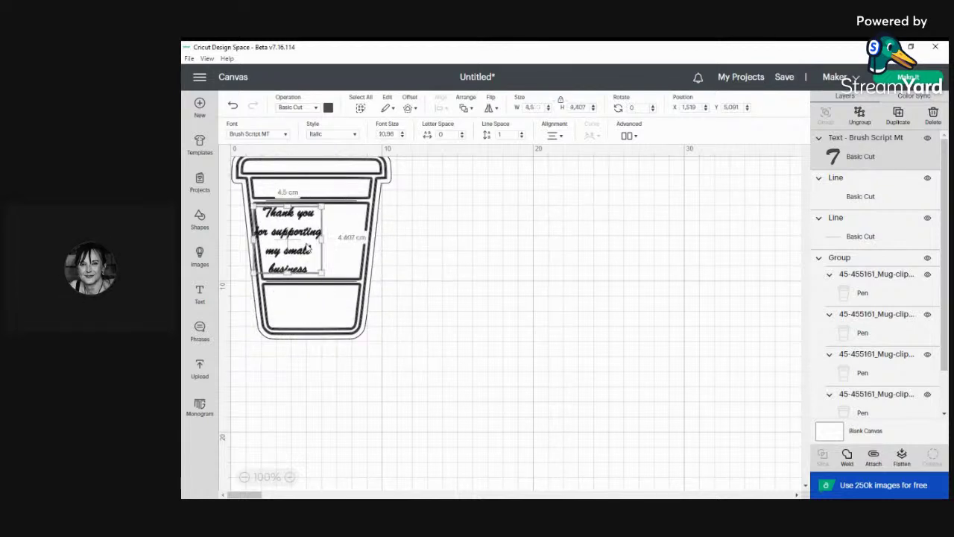
pyautogui.moveTo(289, 249); pyautogui.dragTo(312, 251)
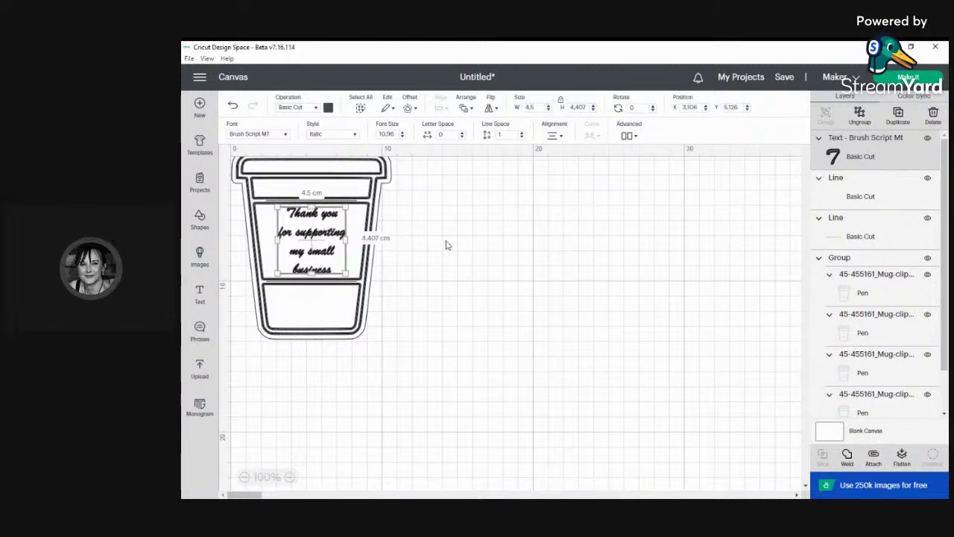
# Change the thank-you text's operation from Basic Cut to Pen
pyautogui.click(304, 109)
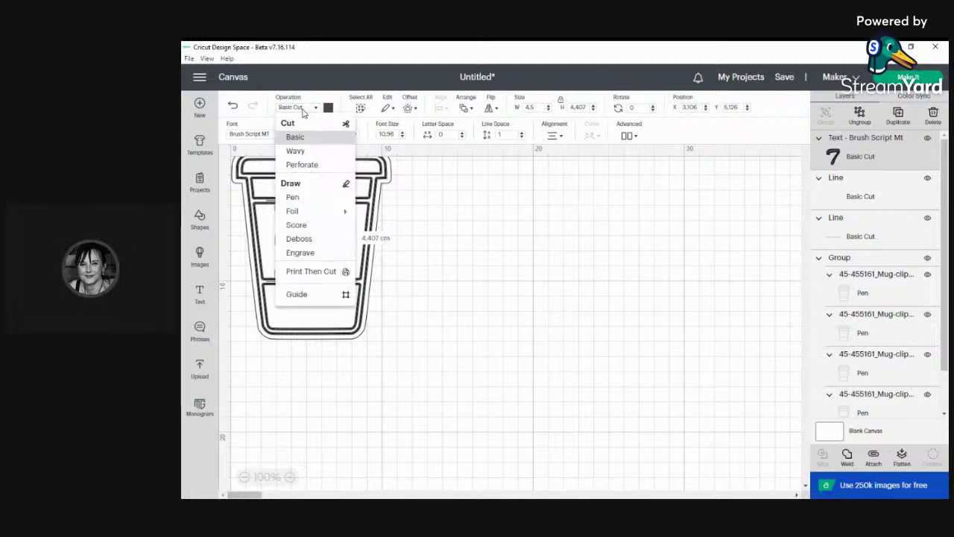
pyautogui.click(311, 198)
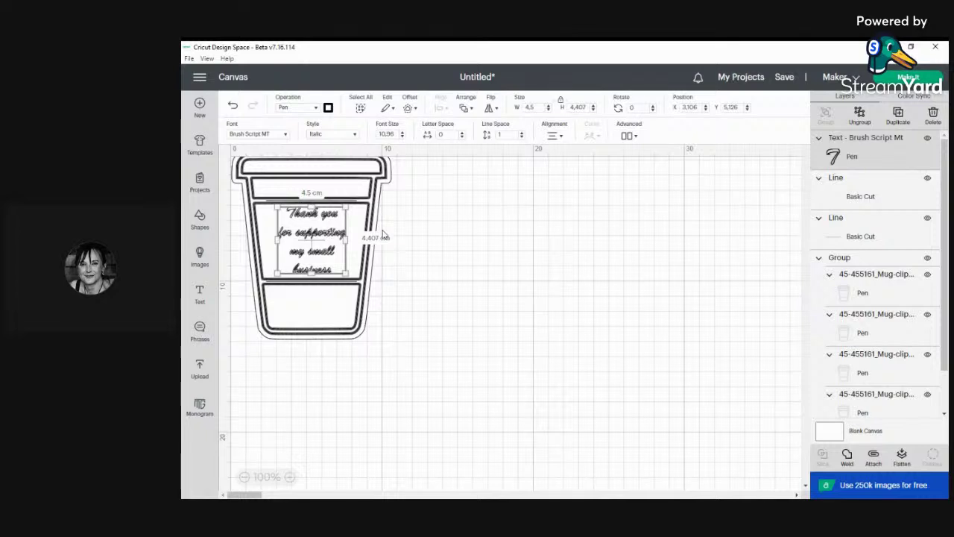
pyautogui.click(502, 321)
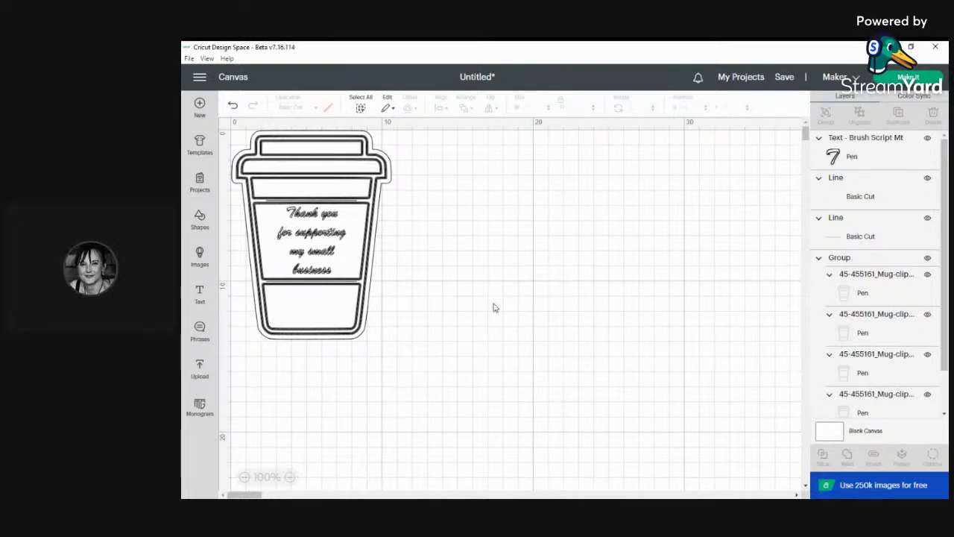
# Check the pen type and colour assigned to the text, and select the first cup layer in the group
pyautogui.click(320, 225)
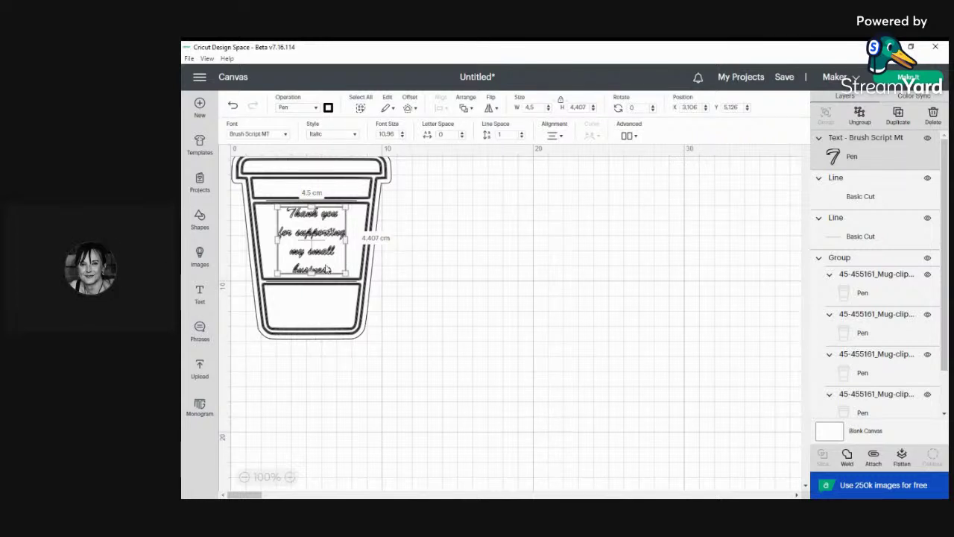
pyautogui.click(328, 109)
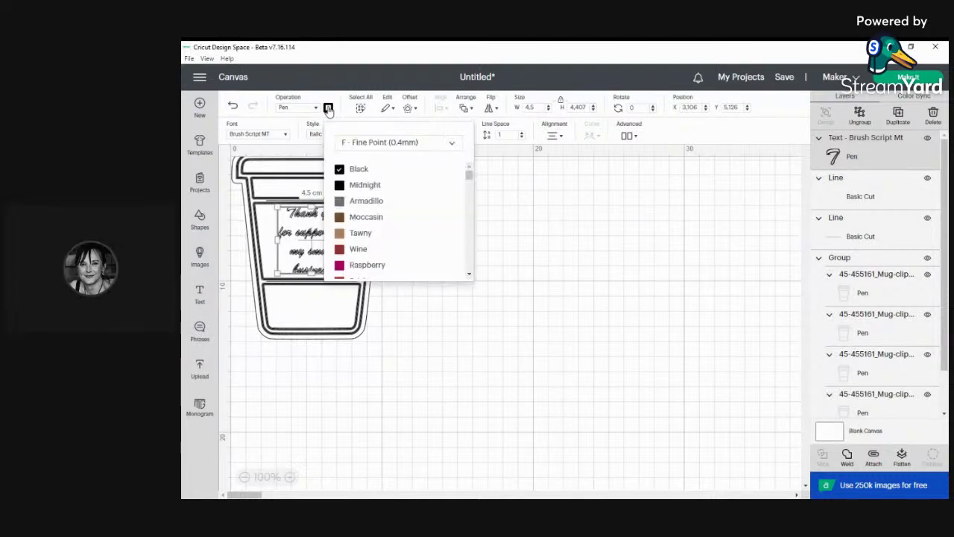
pyautogui.click(616, 237)
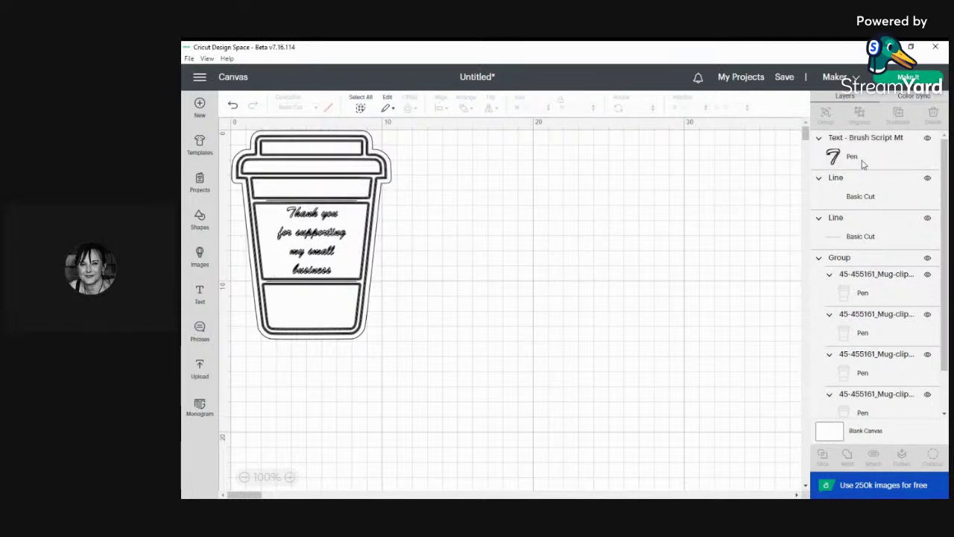
pyautogui.click(873, 284)
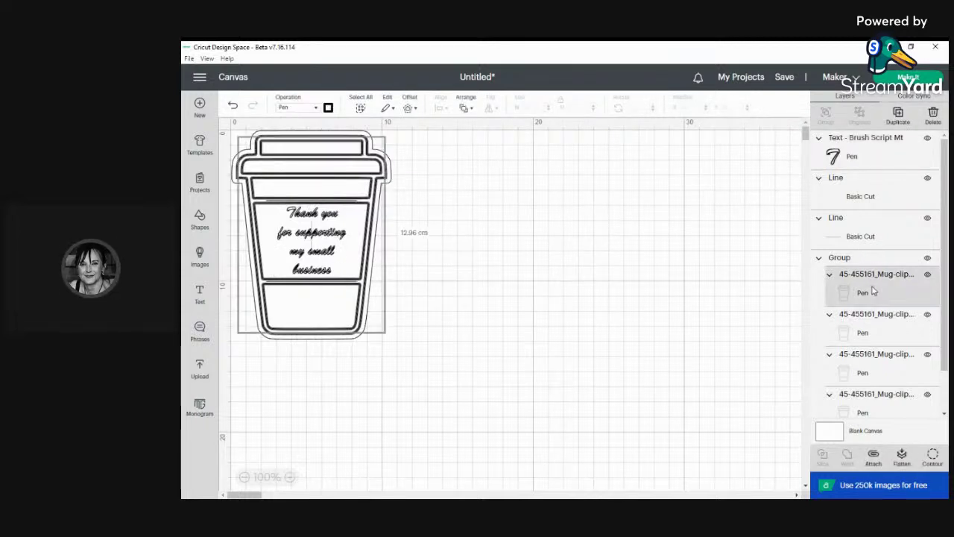
# Check that the four cup layers in the group all use the Fine Point (0.4mm) pen in Black
pyautogui.click(328, 108)
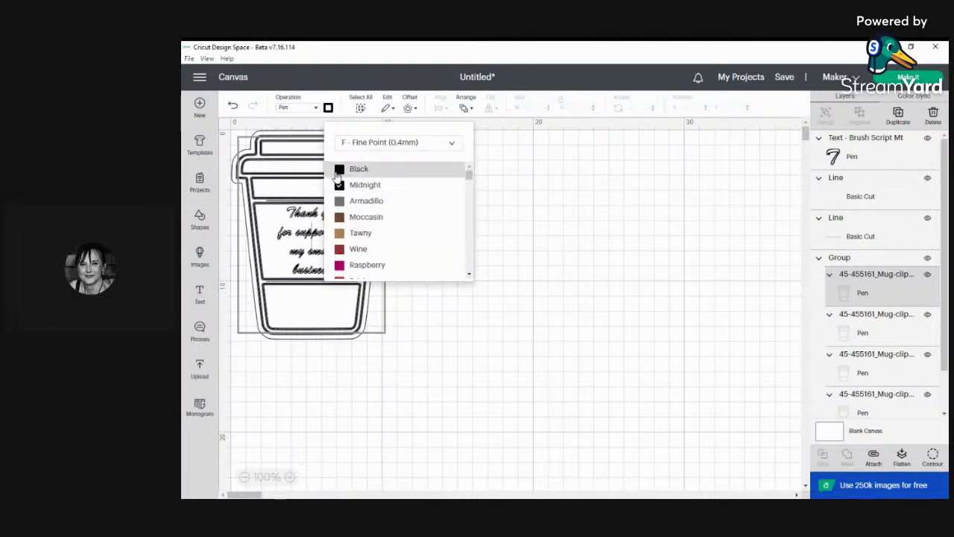
pyautogui.click(547, 175)
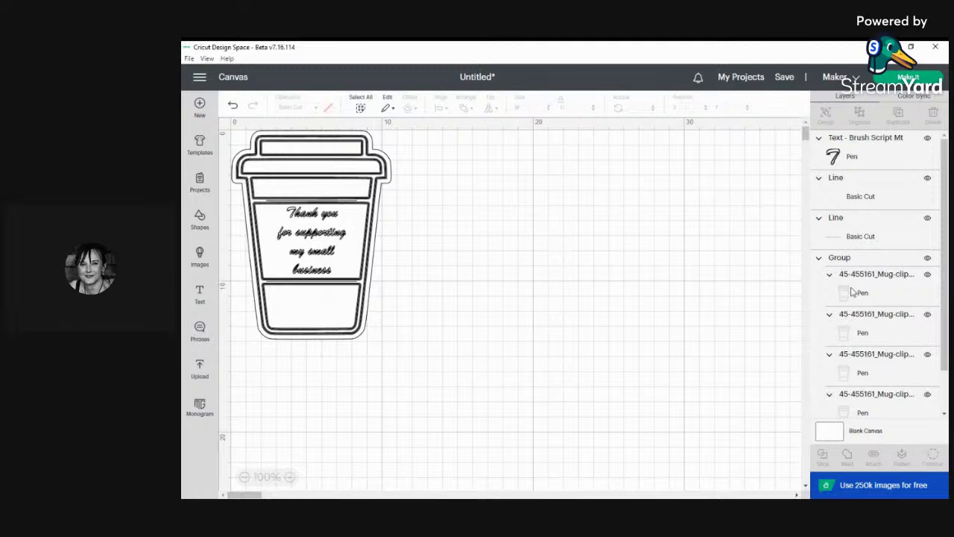
pyautogui.click(854, 326)
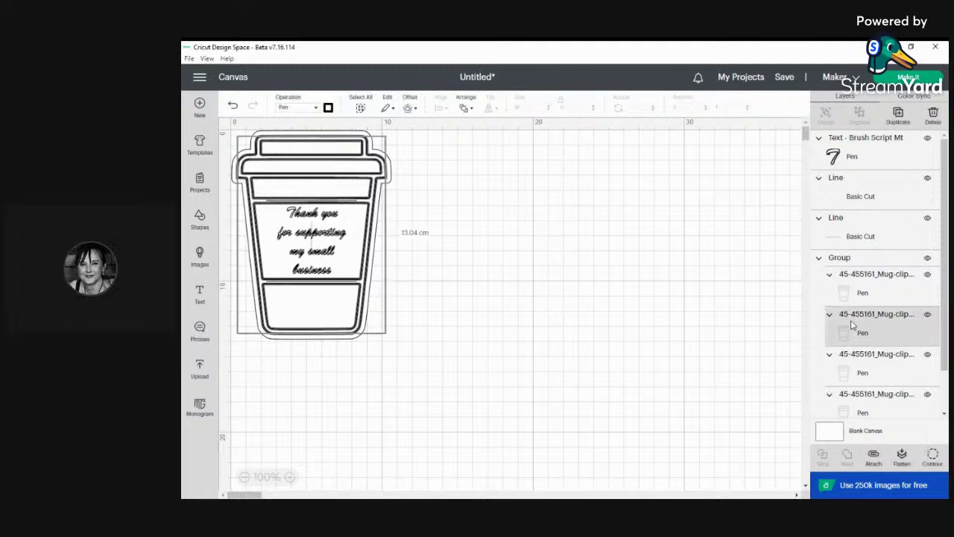
pyautogui.click(328, 108)
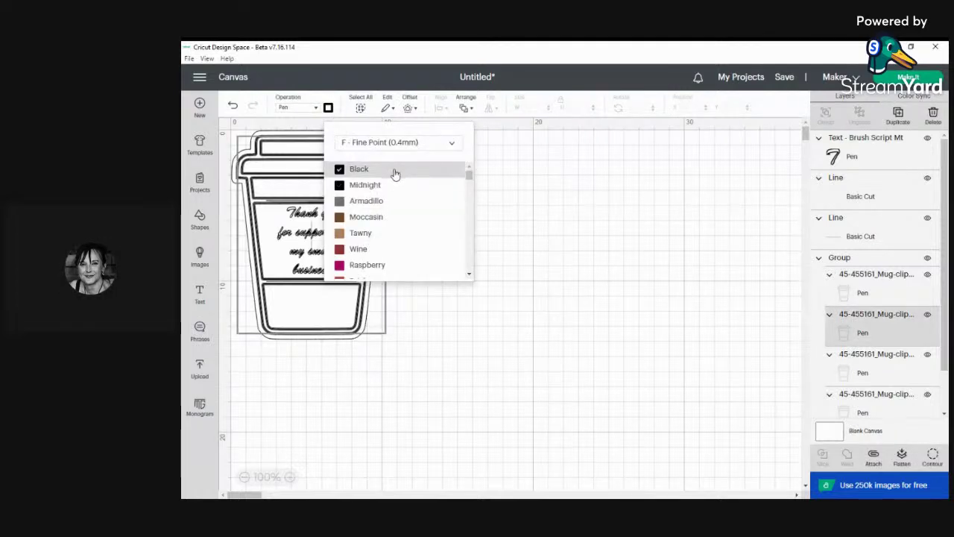
pyautogui.click(864, 373)
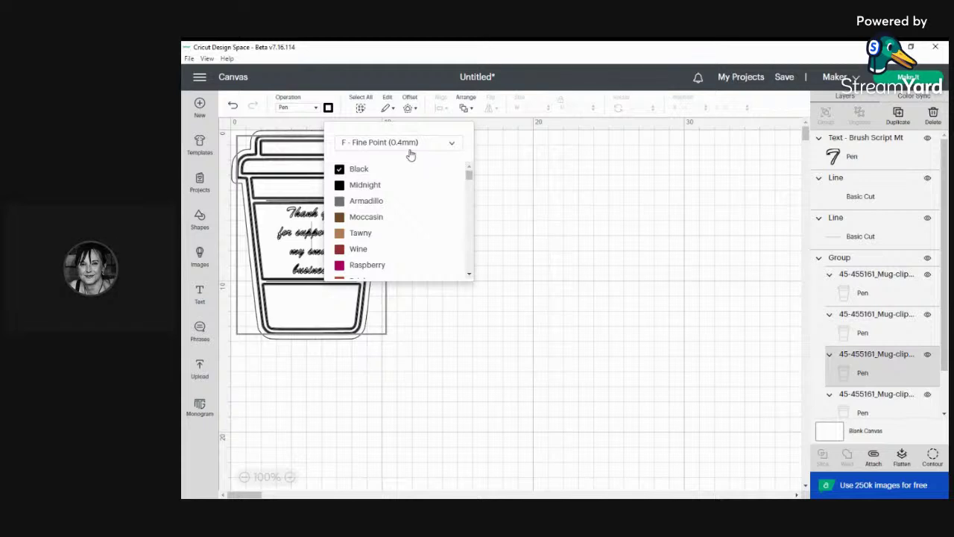
pyautogui.click(871, 412)
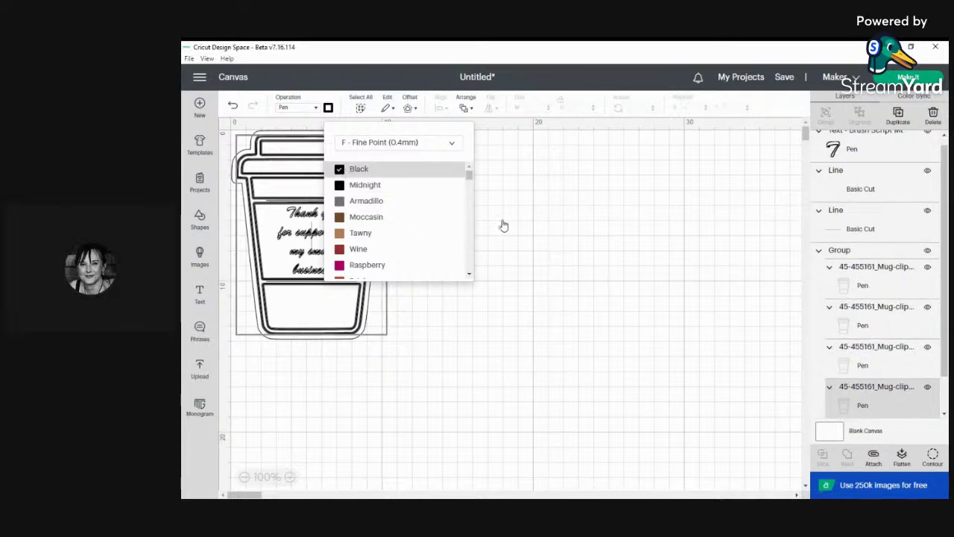
pyautogui.click(610, 252)
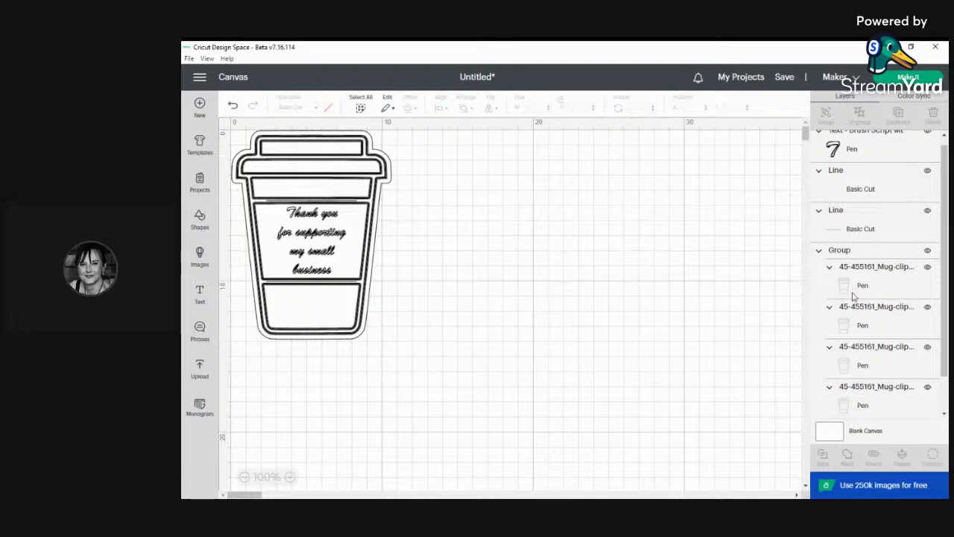
pyautogui.scroll(-1, 855, 295)
pyautogui.scroll(1, 855, 295)
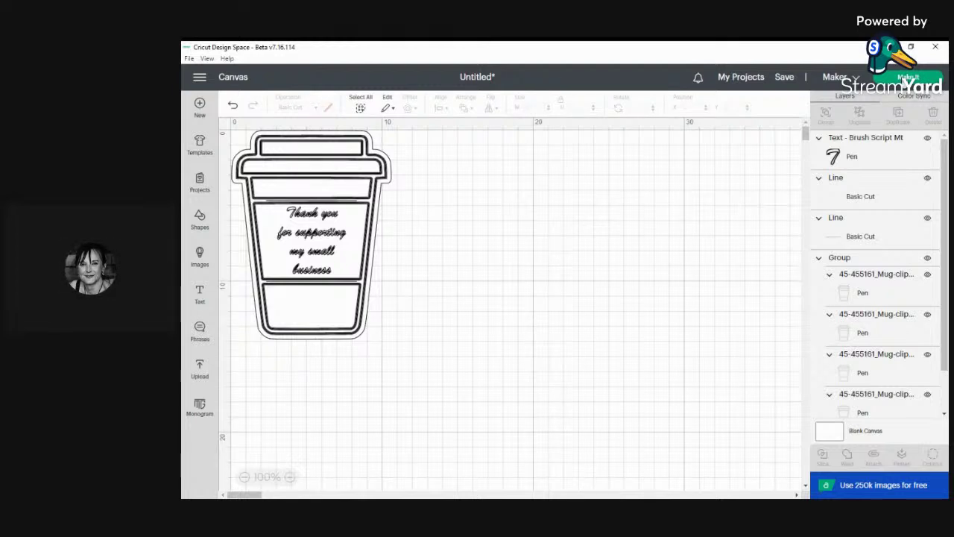
# Preview the project on the mats and inspect how the pen layers, text and cut lines are distributed
pyautogui.click(905, 78)
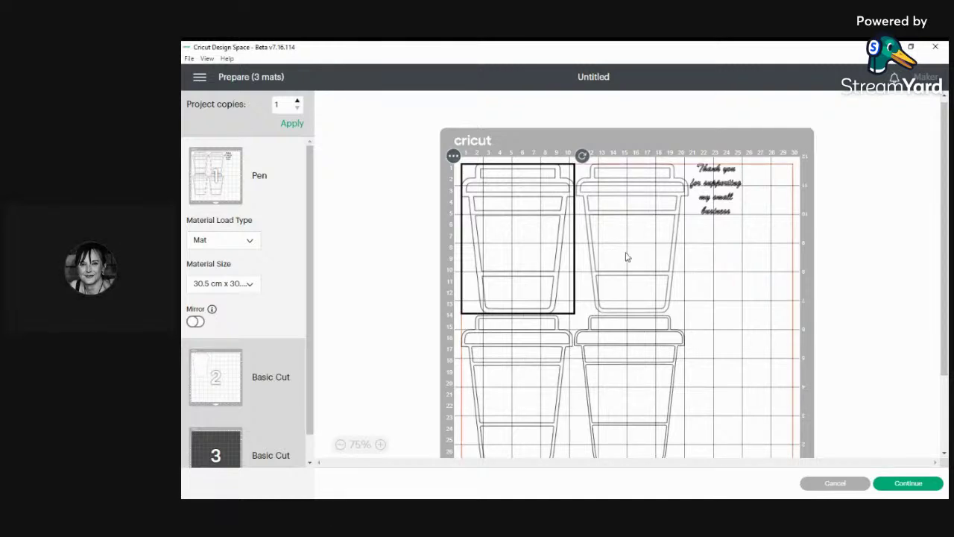
pyautogui.scroll(-3, 627, 257)
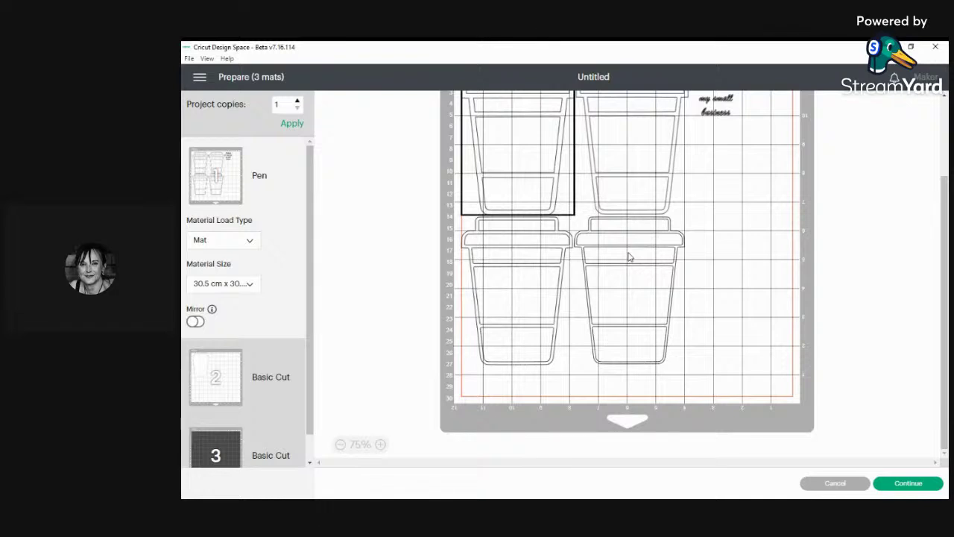
pyautogui.click(218, 445)
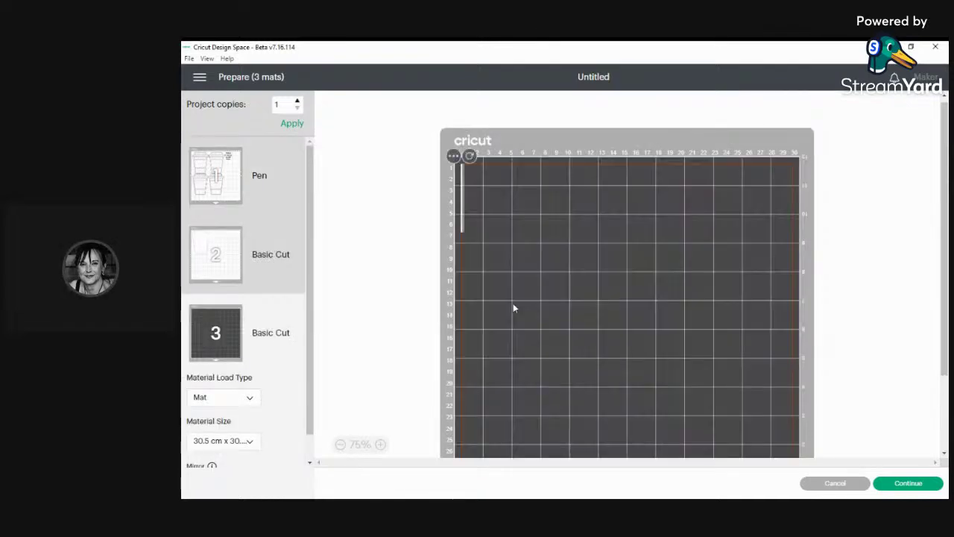
pyautogui.scroll(-3, 536, 296)
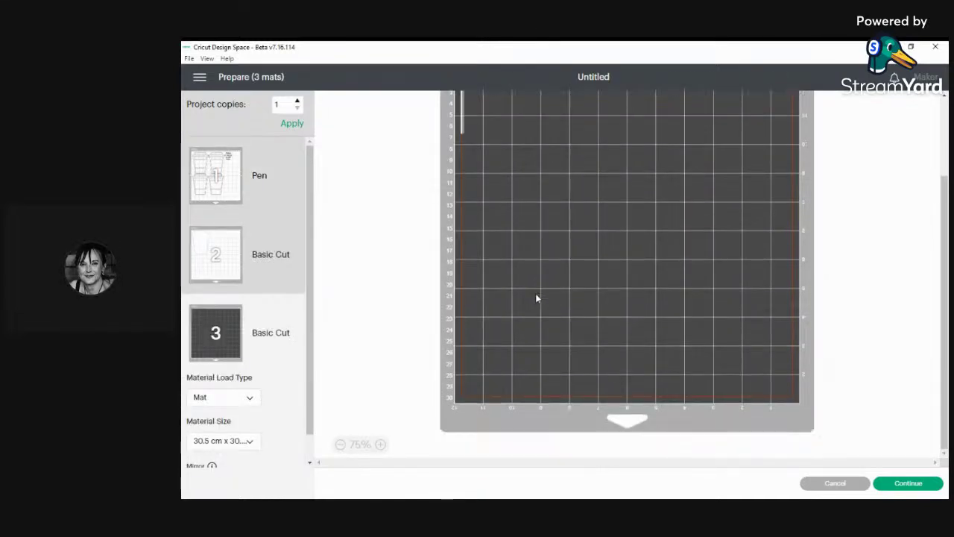
pyautogui.scroll(3, 534, 300)
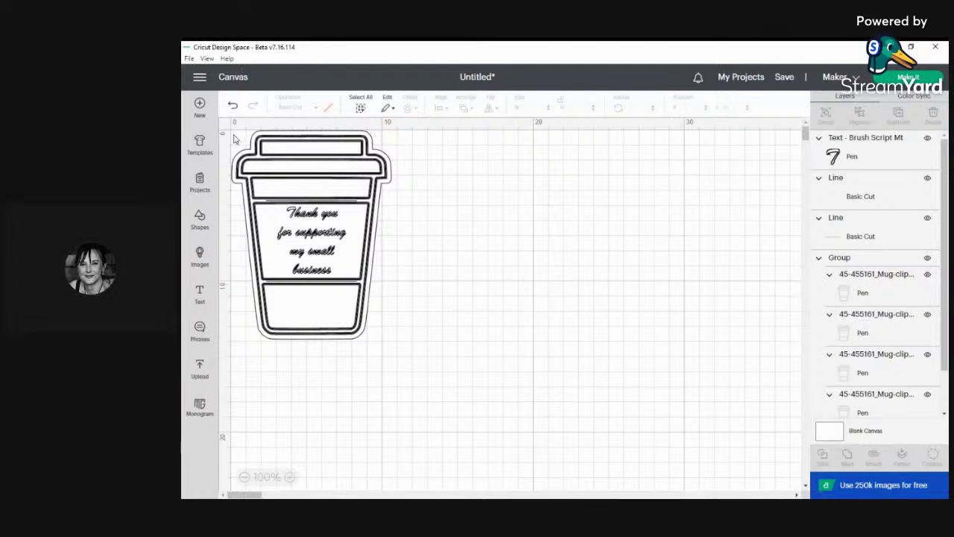
pyautogui.moveTo(237, 141)
pyautogui.mouseDown()
pyautogui.moveTo(270, 196)
pyautogui.moveTo(245, 145)
pyautogui.mouseUp()
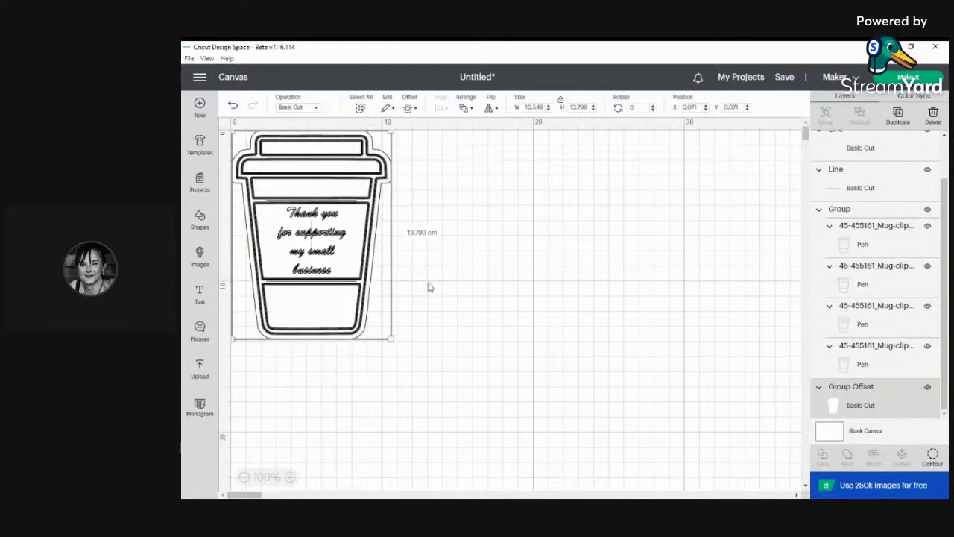
pyautogui.click(425, 360)
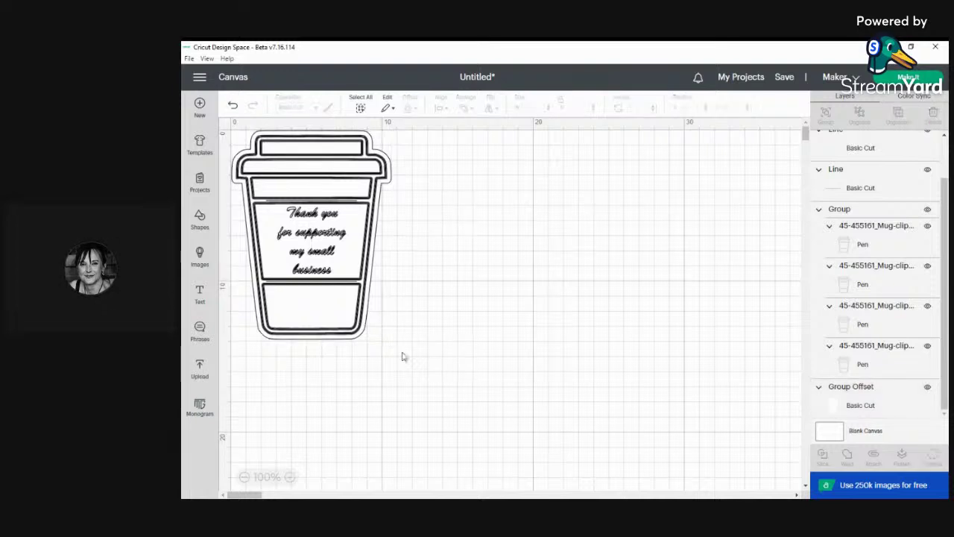
pyautogui.moveTo(414, 354); pyautogui.dragTo(232, 135)
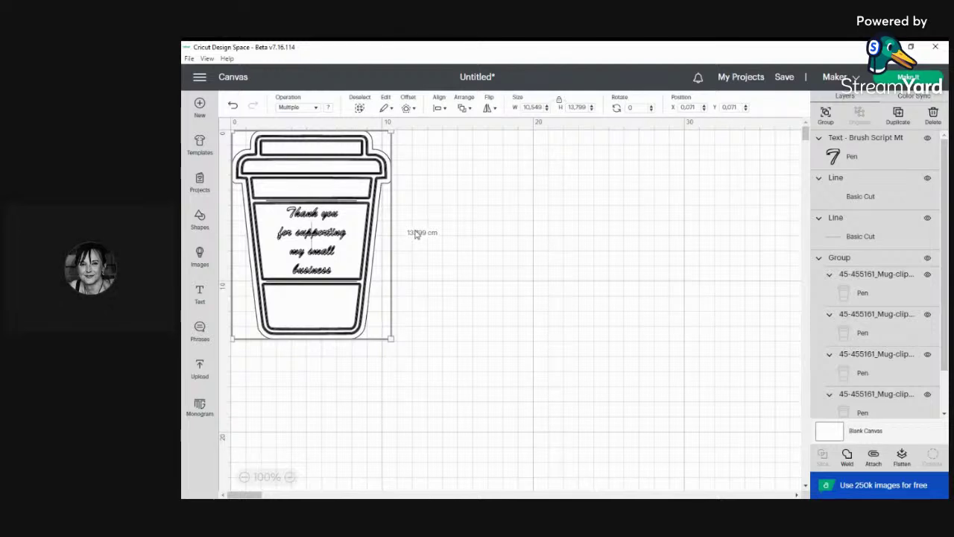
pyautogui.click(560, 249)
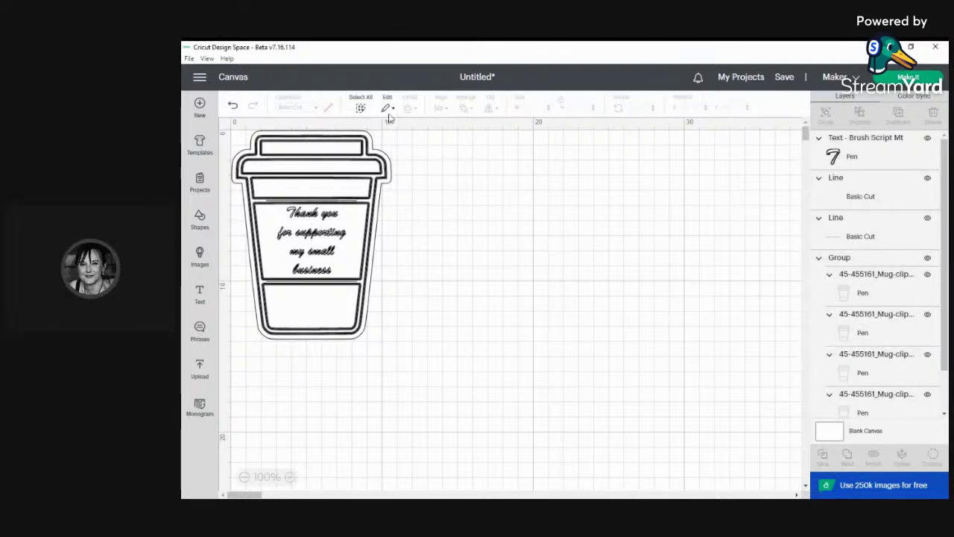
pyautogui.hotkey('ctrl', 'a')
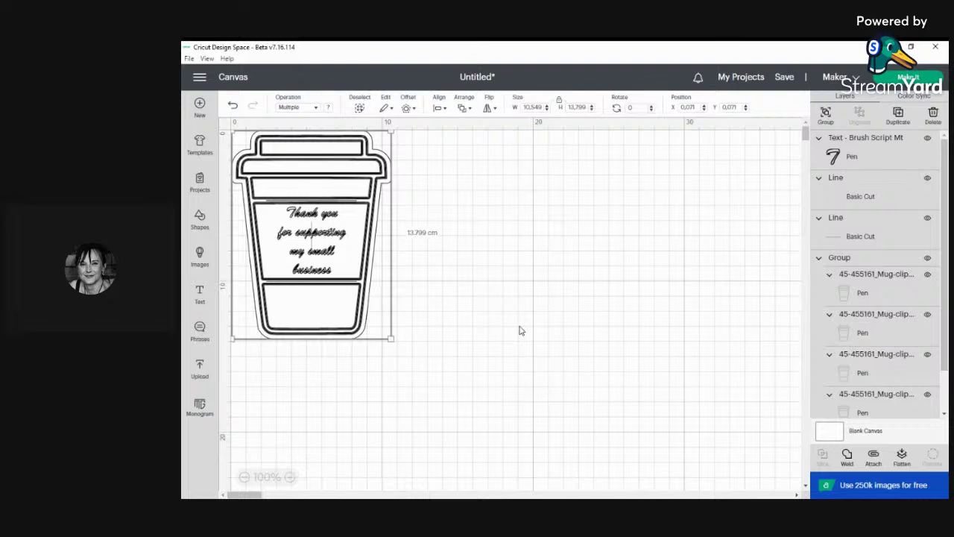
pyautogui.click(473, 194)
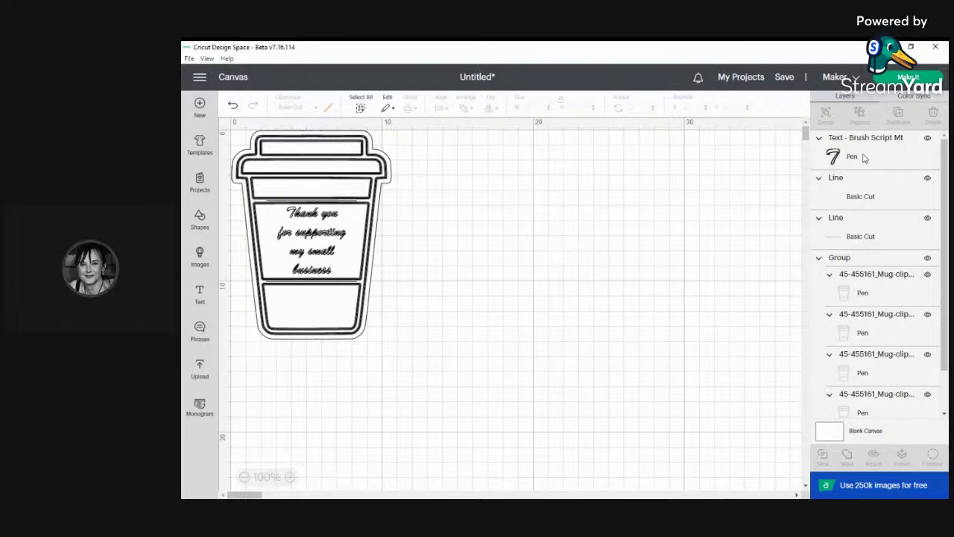
pyautogui.click(869, 196)
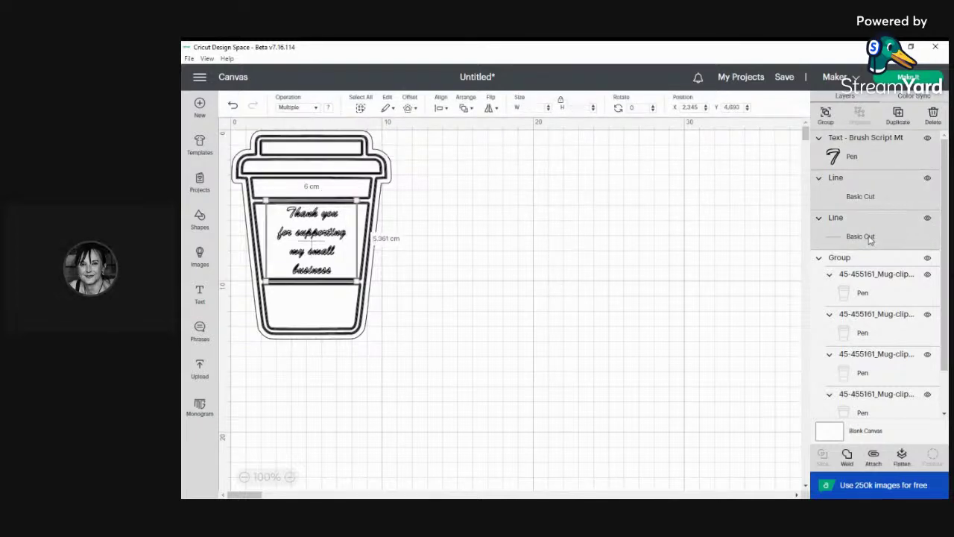
pyautogui.keyDown('shift'); pyautogui.click(871, 239); pyautogui.keyUp('shift')
pyautogui.click(529, 315)
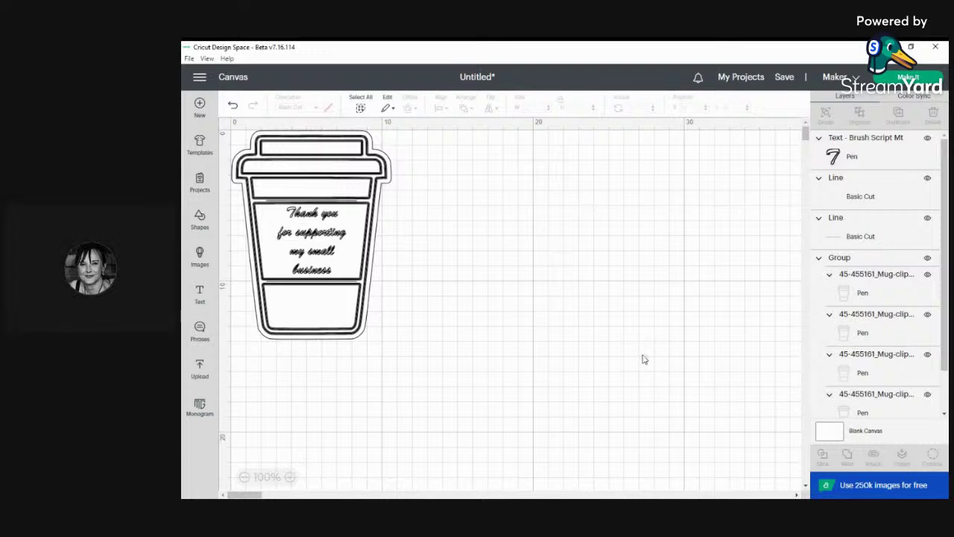
# Group all the layers of the cup design, attach them together, and move the attached cup as one piece
pyautogui.click(360, 107)
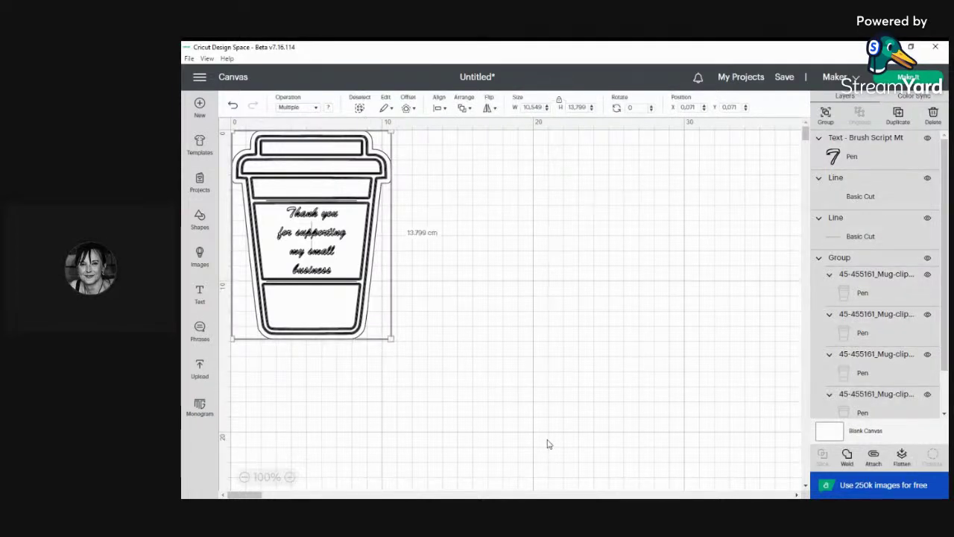
pyautogui.click(828, 115)
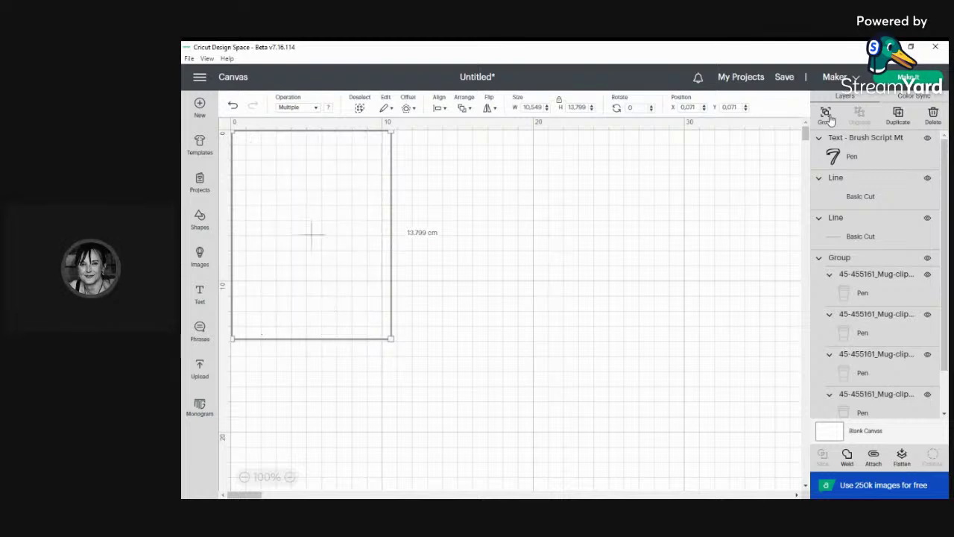
pyautogui.click(873, 458)
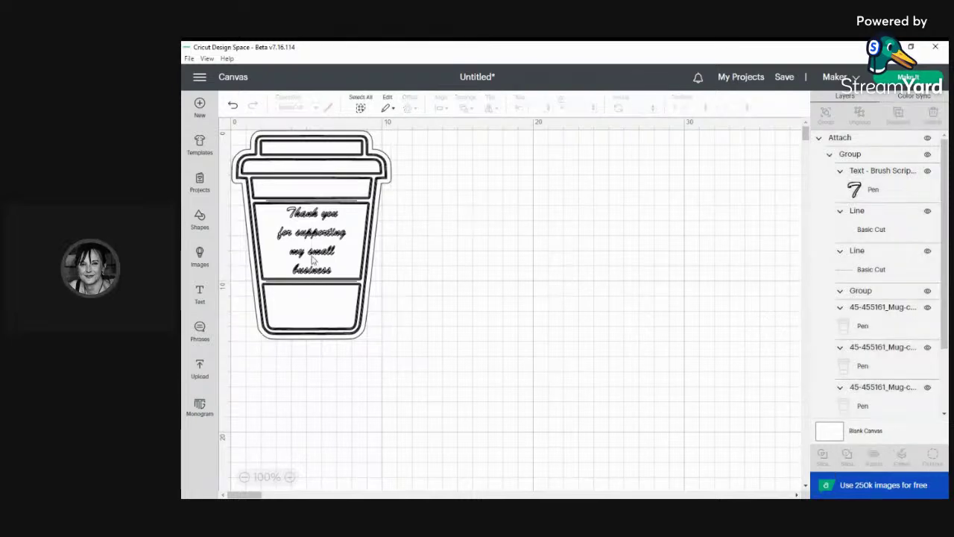
pyautogui.moveTo(332, 239)
pyautogui.mouseDown()
pyautogui.moveTo(537, 309)
pyautogui.moveTo(200, 336)
pyautogui.moveTo(738, 393)
pyautogui.moveTo(669, 312)
pyautogui.moveTo(328, 248)
pyautogui.moveTo(522, 257)
pyautogui.moveTo(536, 272)
pyautogui.moveTo(332, 235)
pyautogui.mouseUp()
pyautogui.click(560, 334)
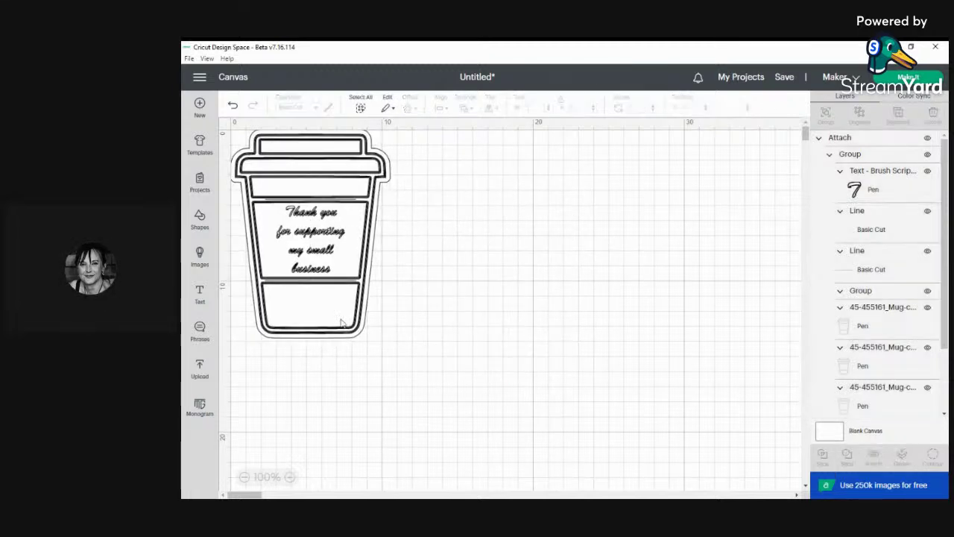
pyautogui.moveTo(318, 296); pyautogui.dragTo(304, 254)
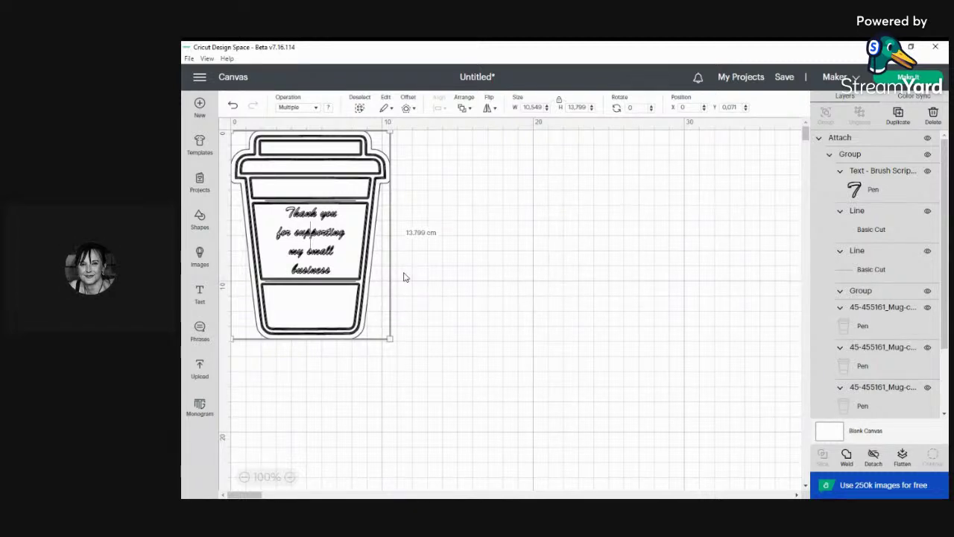
# Make three duplicates of the attached cup and spread the copies apart on the canvas
pyautogui.hotkey('ctrl', 'd')
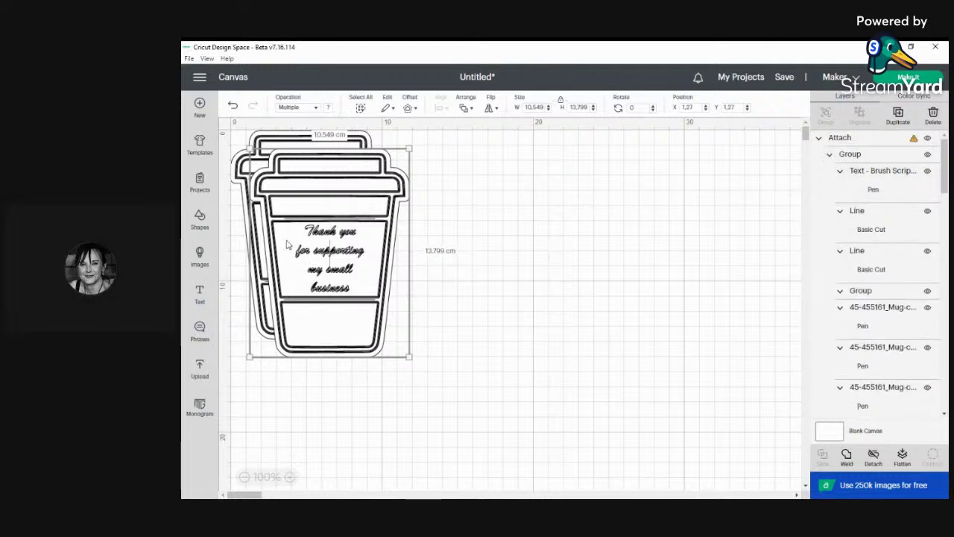
pyautogui.hotkey('ctrl', 'd')
pyautogui.hotkey('ctrl', 'd')
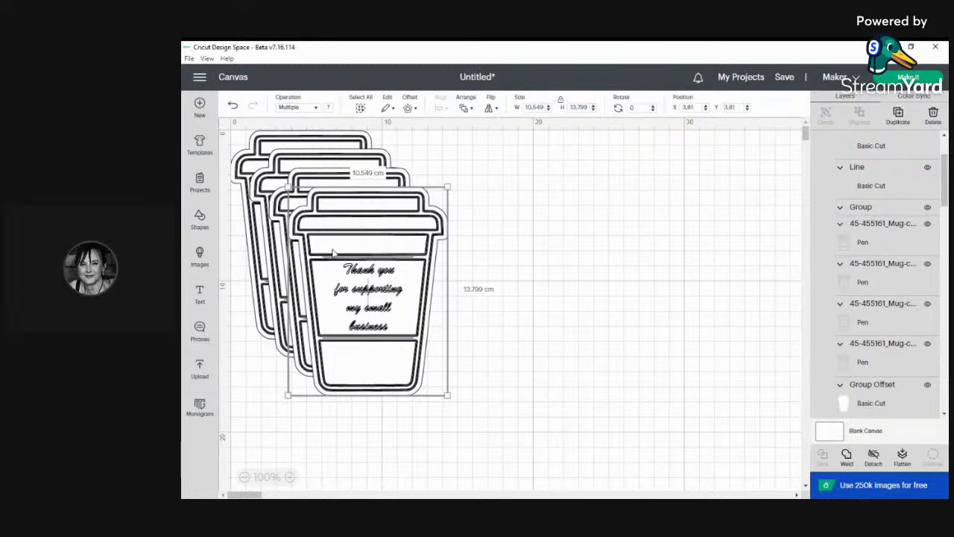
pyautogui.moveTo(333, 252); pyautogui.dragTo(522, 213)
pyautogui.click(439, 228)
pyautogui.moveTo(347, 248); pyautogui.dragTo(550, 400)
pyautogui.moveTo(323, 263); pyautogui.dragTo(316, 373)
pyautogui.click(437, 298)
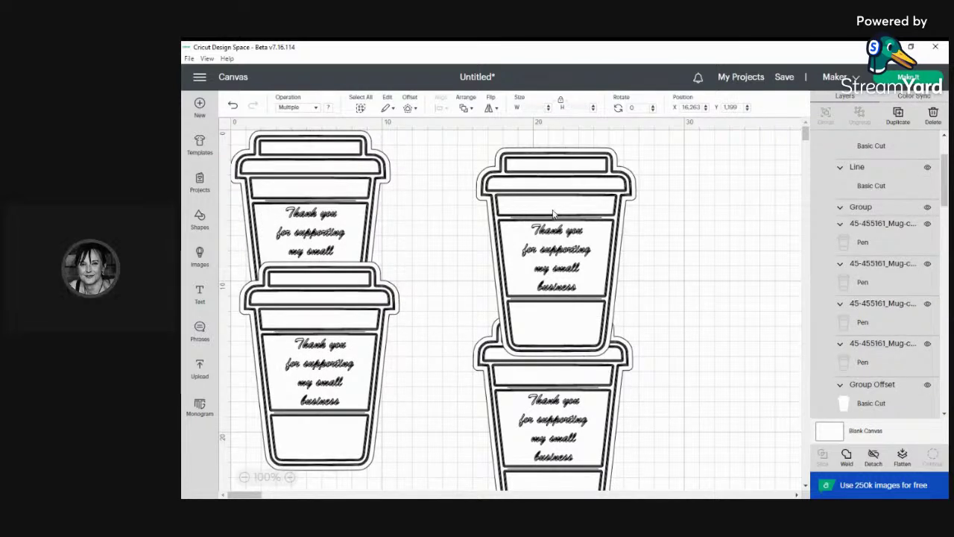
# Place one cup copy directly to the right of the original and rotate it 180 degrees
pyautogui.moveTo(542, 218); pyautogui.dragTo(469, 182)
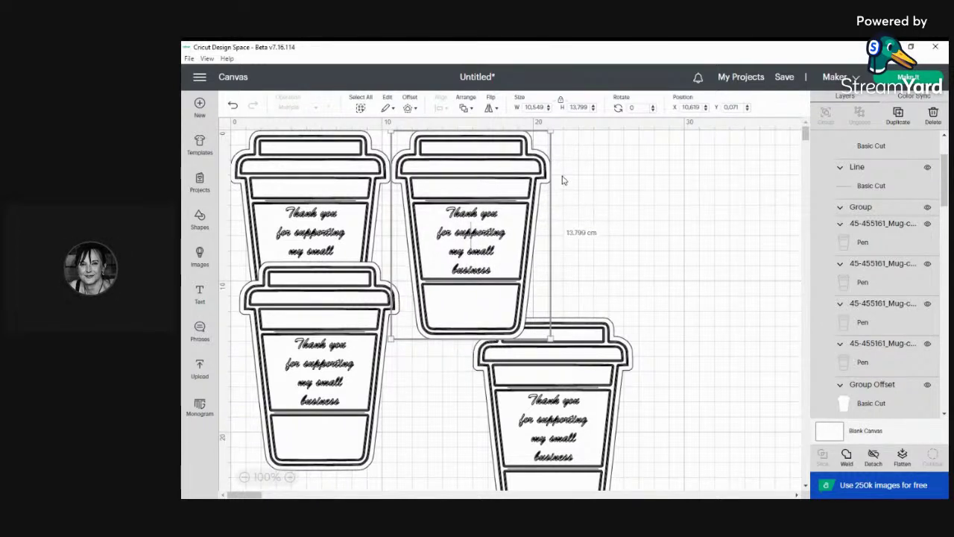
pyautogui.click(634, 107)
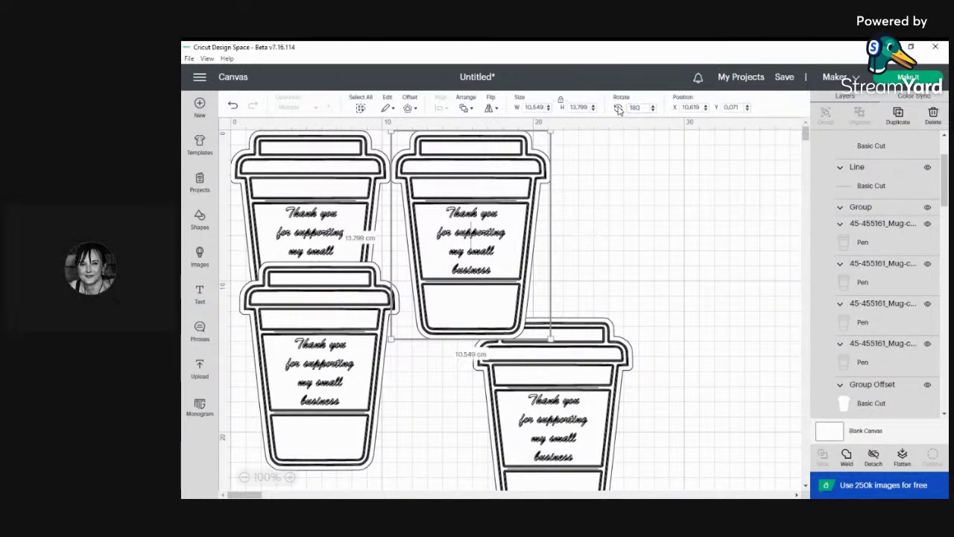
pyautogui.press('Return')
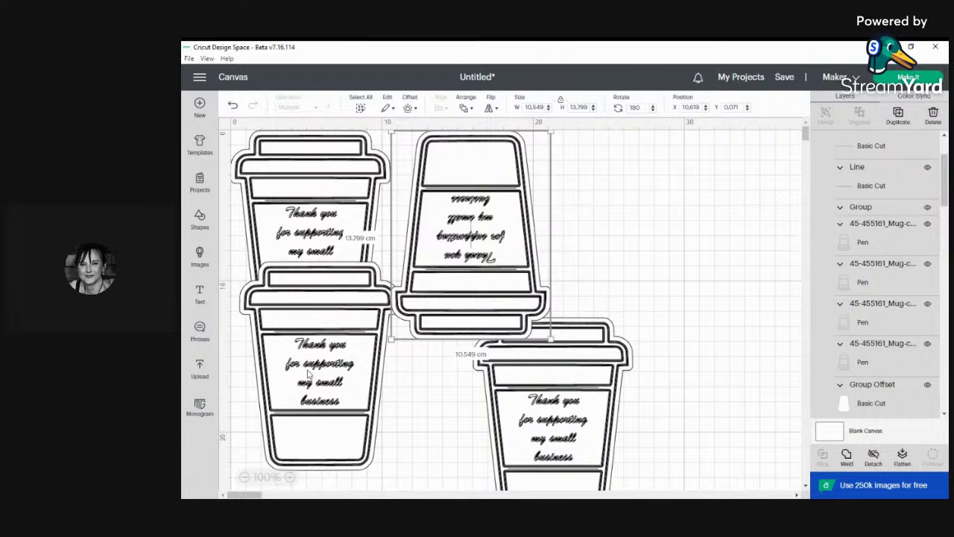
# Nest the upside-down cup closely against the original and place another copy directly beneath the original
pyautogui.moveTo(308, 373); pyautogui.dragTo(299, 489)
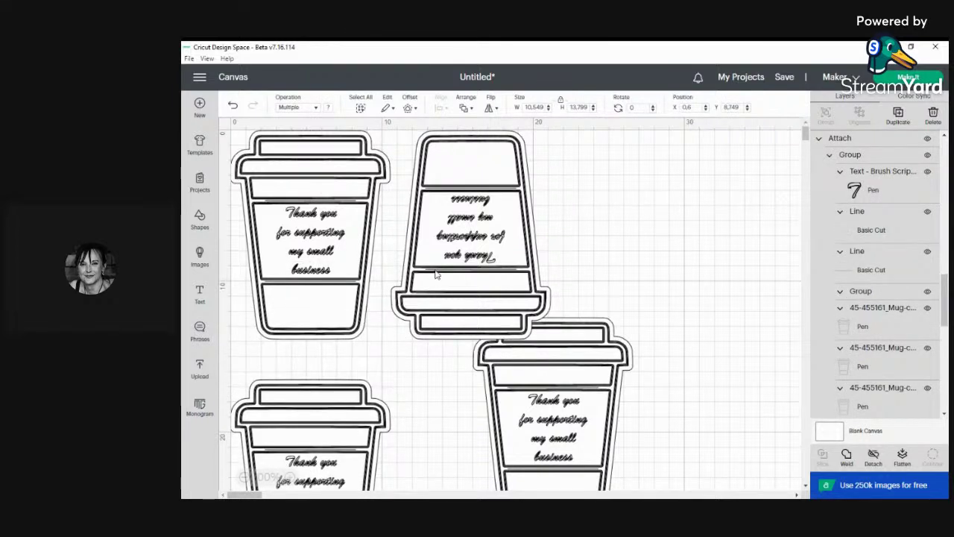
pyautogui.moveTo(436, 274)
pyautogui.mouseDown()
pyautogui.moveTo(411, 270)
pyautogui.moveTo(418, 274)
pyautogui.mouseUp()
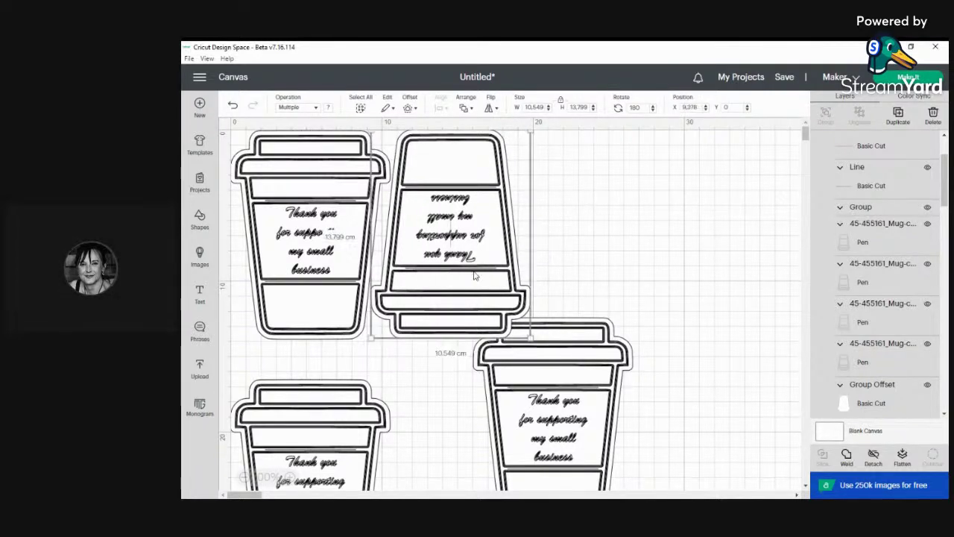
pyautogui.click(337, 435)
pyautogui.moveTo(337, 434); pyautogui.dragTo(328, 398)
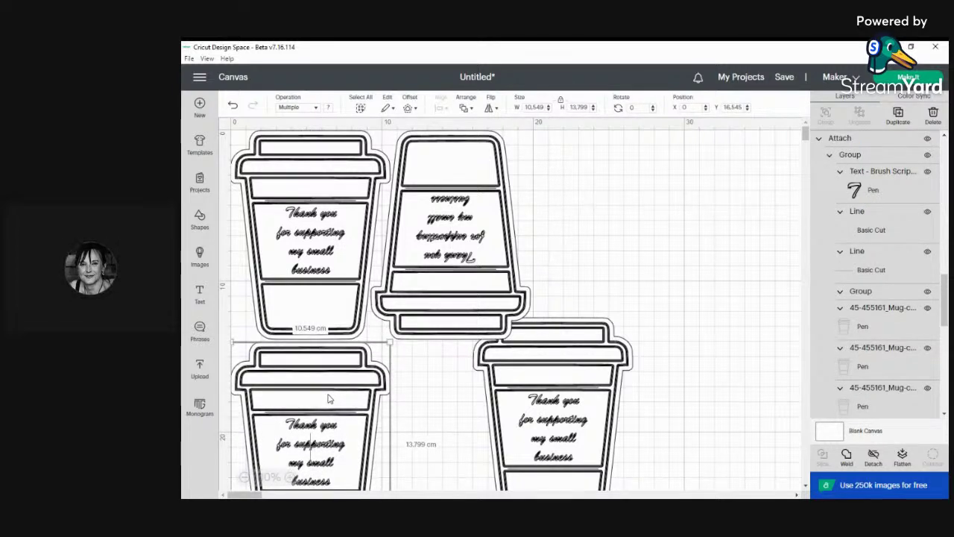
# Rotate the remaining cup copy 180 degrees and place it beneath the upside-down cup, beside the lower upright copy
pyautogui.click(579, 378)
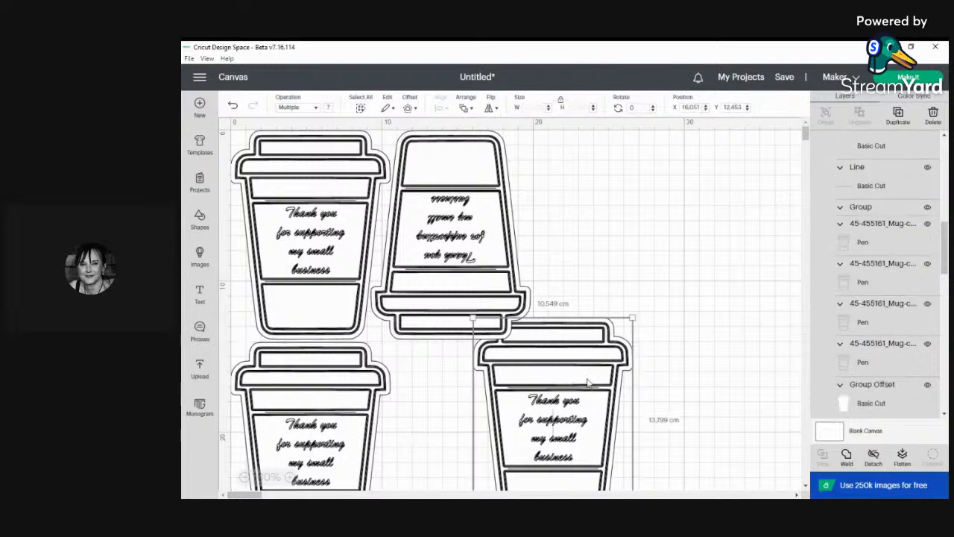
pyautogui.click(633, 107)
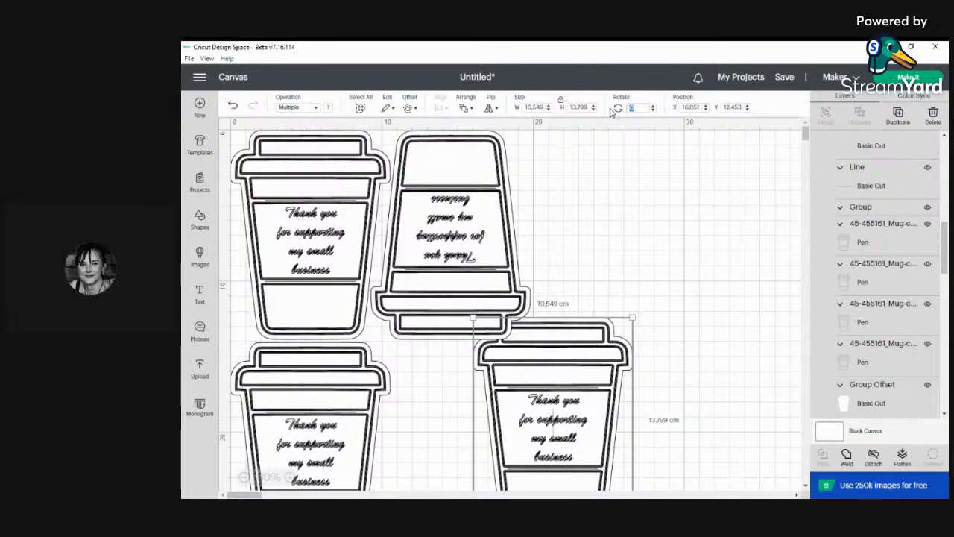
pyautogui.write('180')
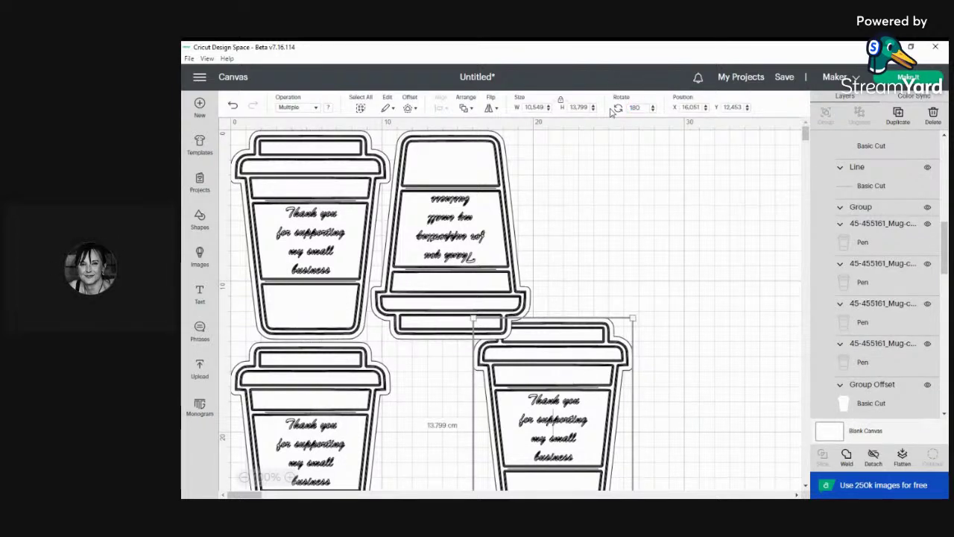
pyautogui.press('Return')
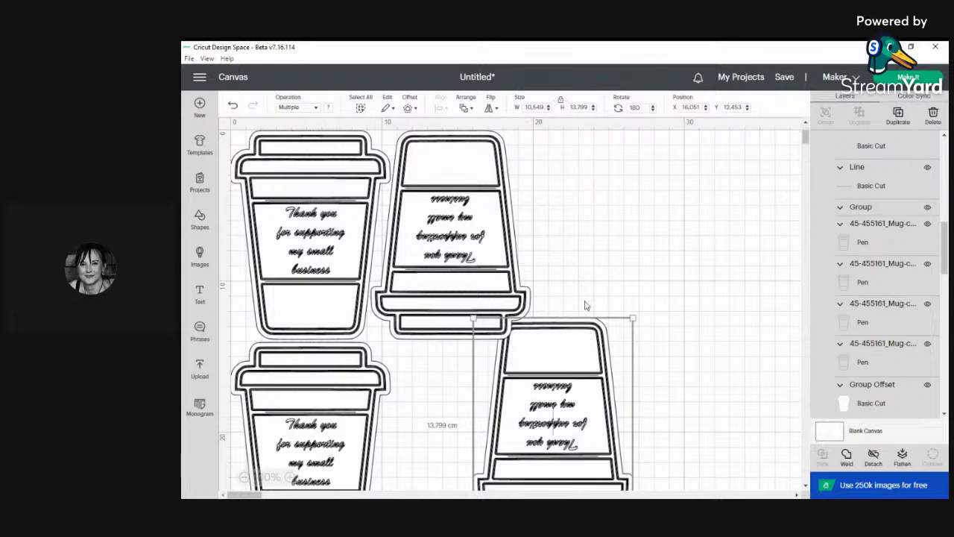
pyautogui.scroll(-2, 589, 307)
pyautogui.scroll(-1, 589, 307)
pyautogui.moveTo(589, 307); pyautogui.dragTo(491, 304)
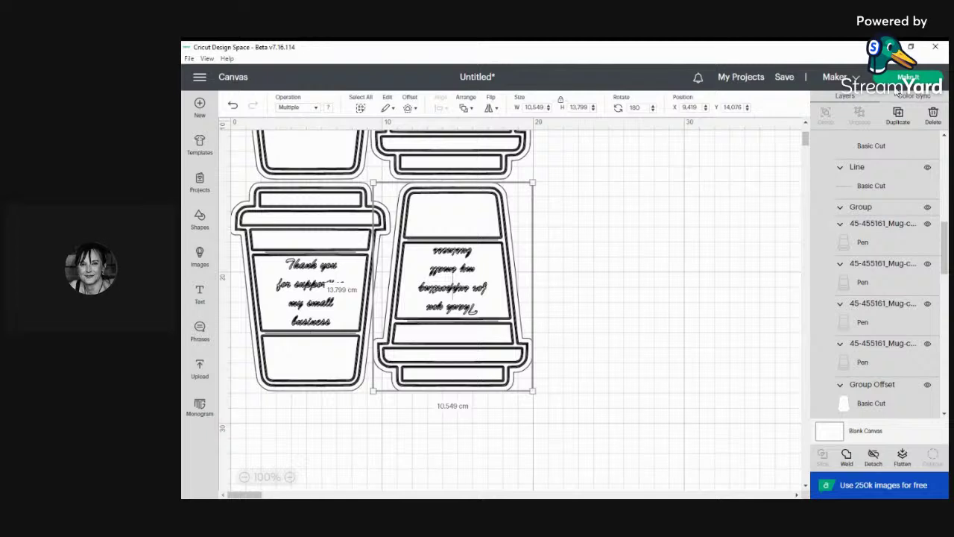
# Preview the project on the mat, examine how the four separate cups are laid out, and return to the canvas
pyautogui.click(898, 82)
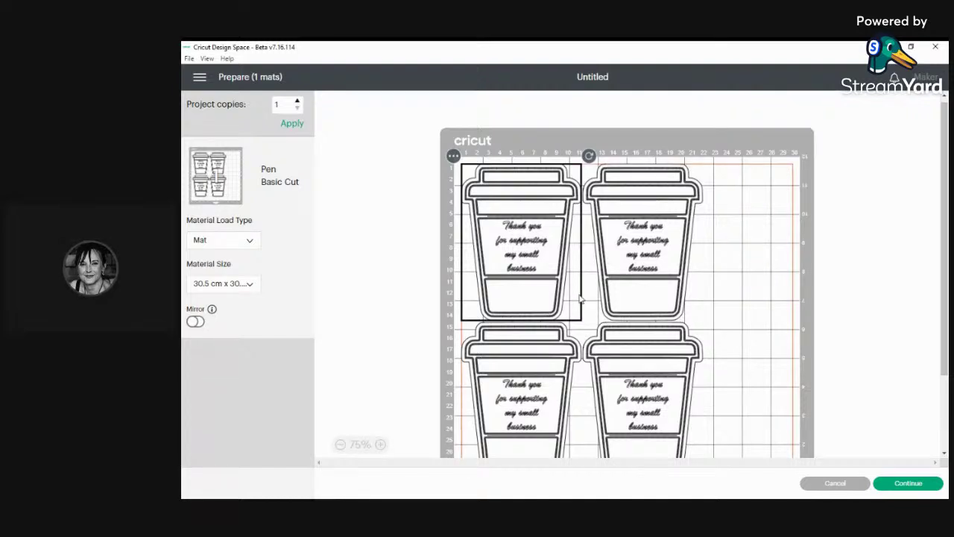
pyautogui.scroll(-2, 649, 270)
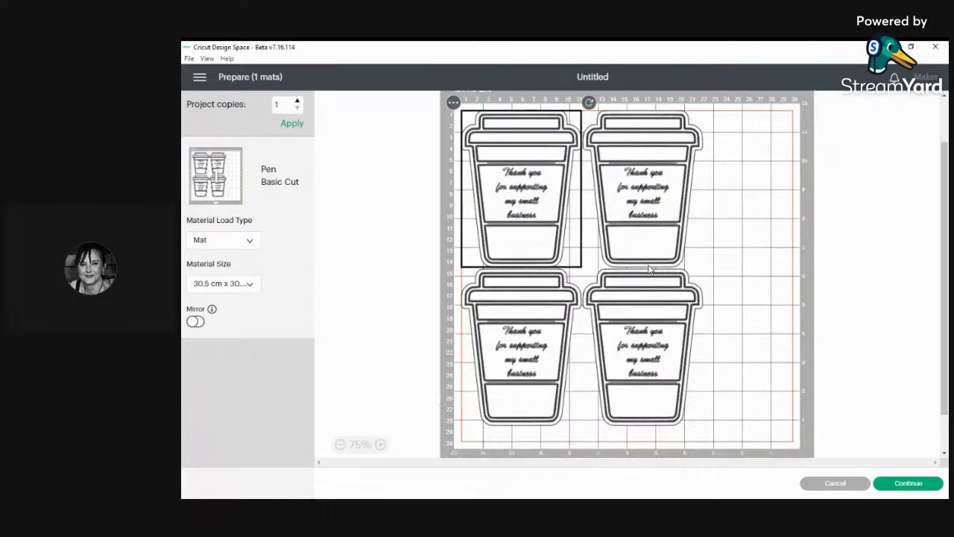
pyautogui.click(649, 270)
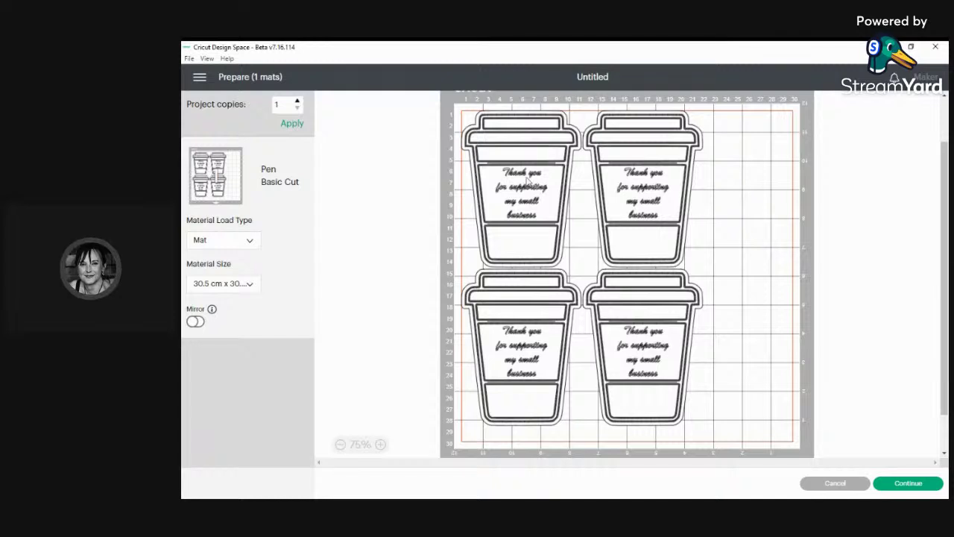
pyautogui.click(527, 181)
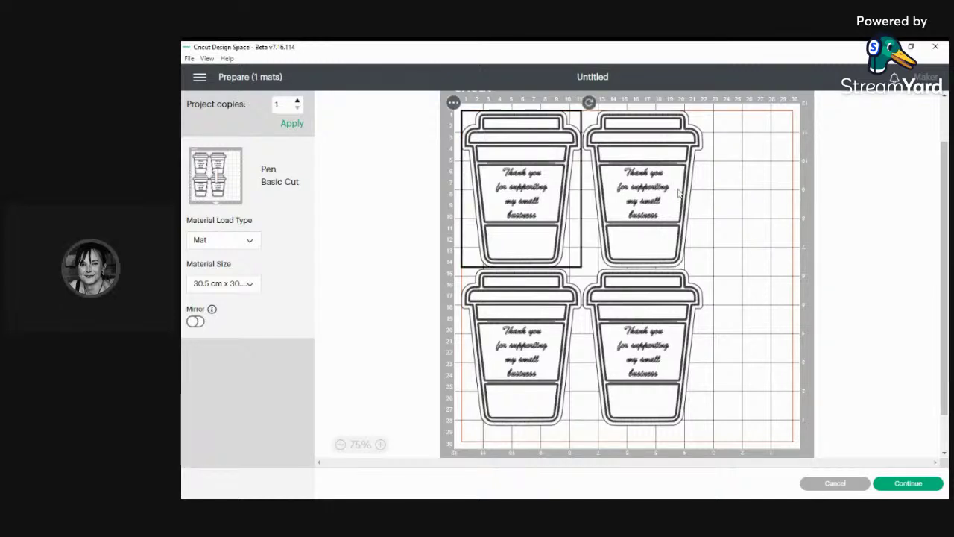
pyautogui.scroll(-2, 633, 317)
pyautogui.click(639, 336)
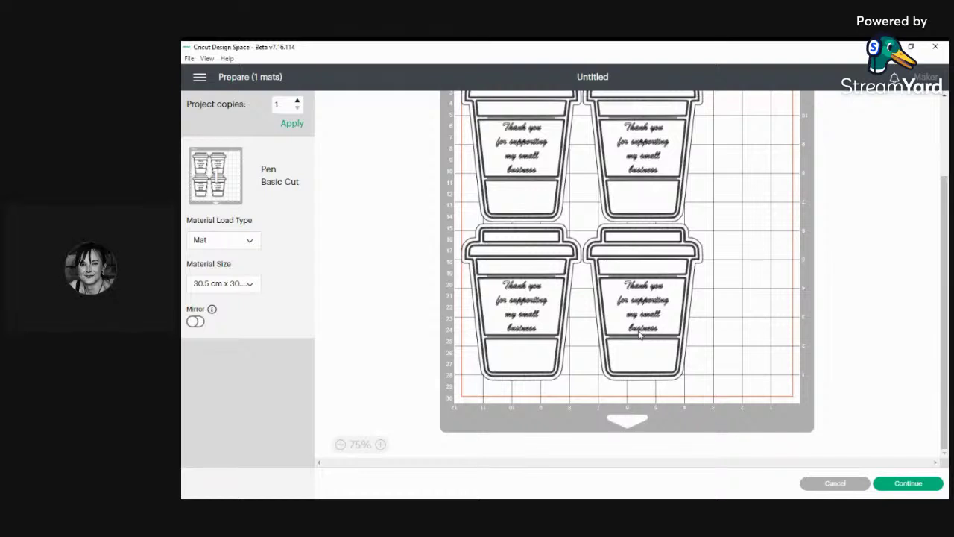
pyautogui.scroll(2, 643, 333)
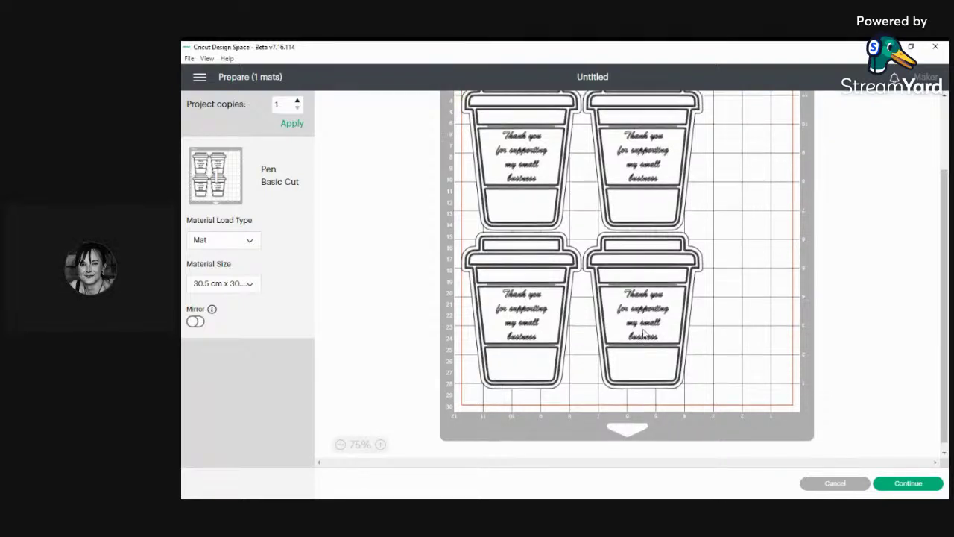
pyautogui.scroll(2, 644, 333)
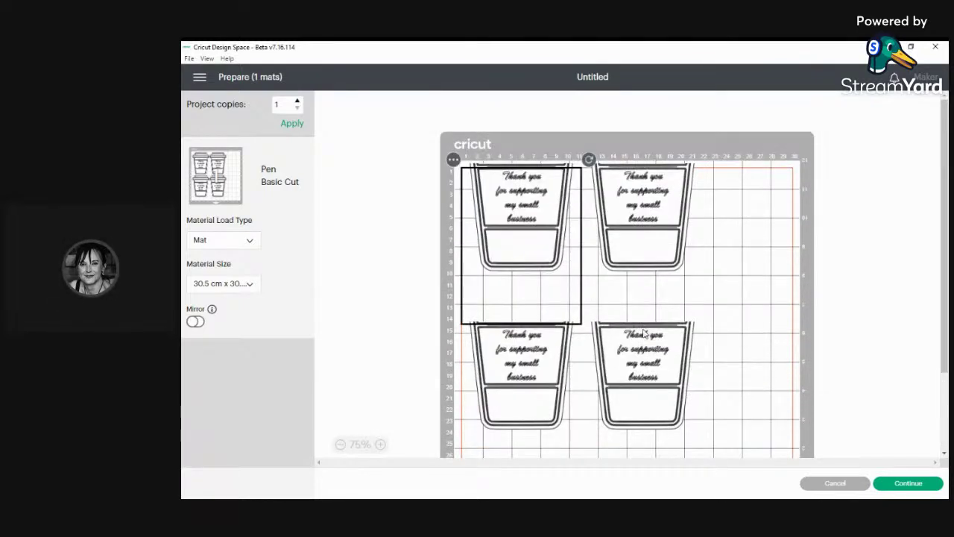
pyautogui.click(643, 333)
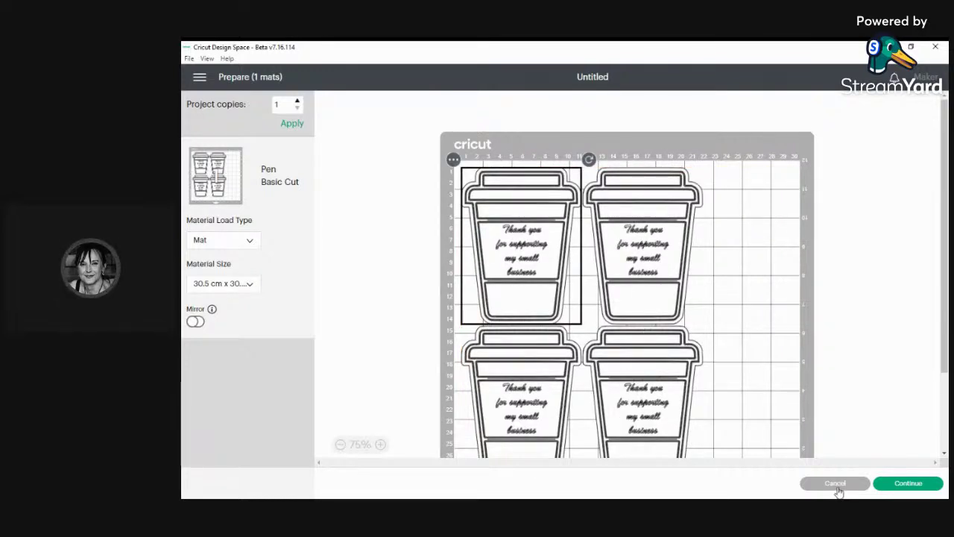
pyautogui.click(835, 484)
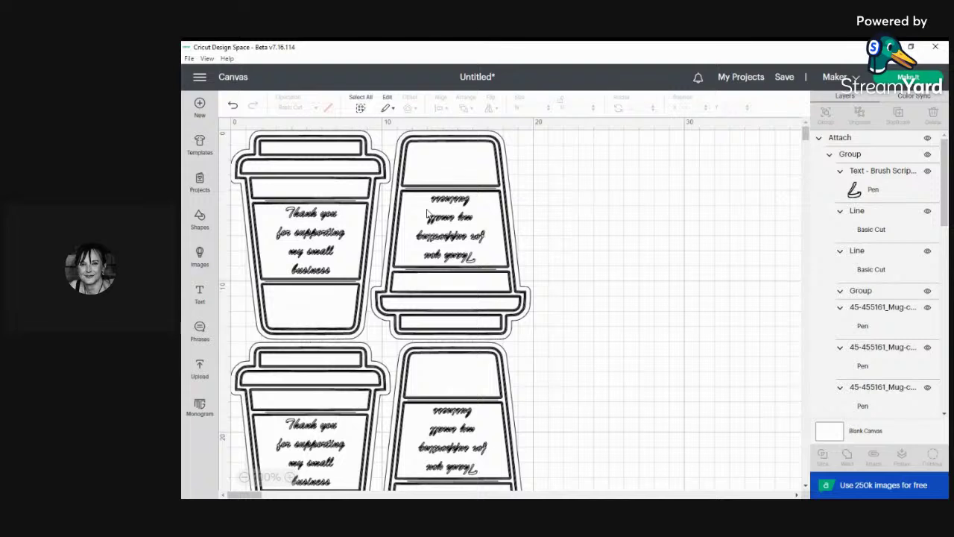
# Attach all four cups together as one piece and send the project to mat preparation
pyautogui.click(364, 102)
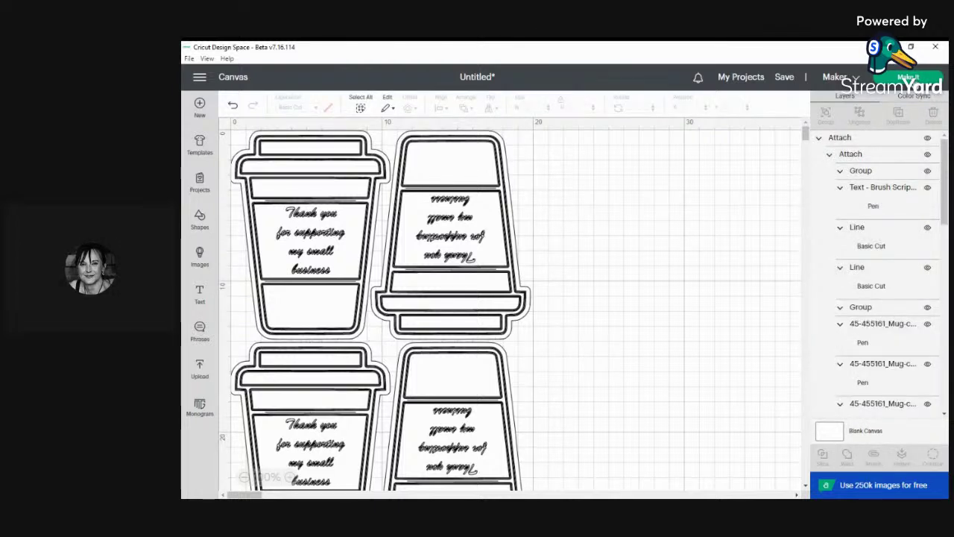
pyautogui.click(914, 77)
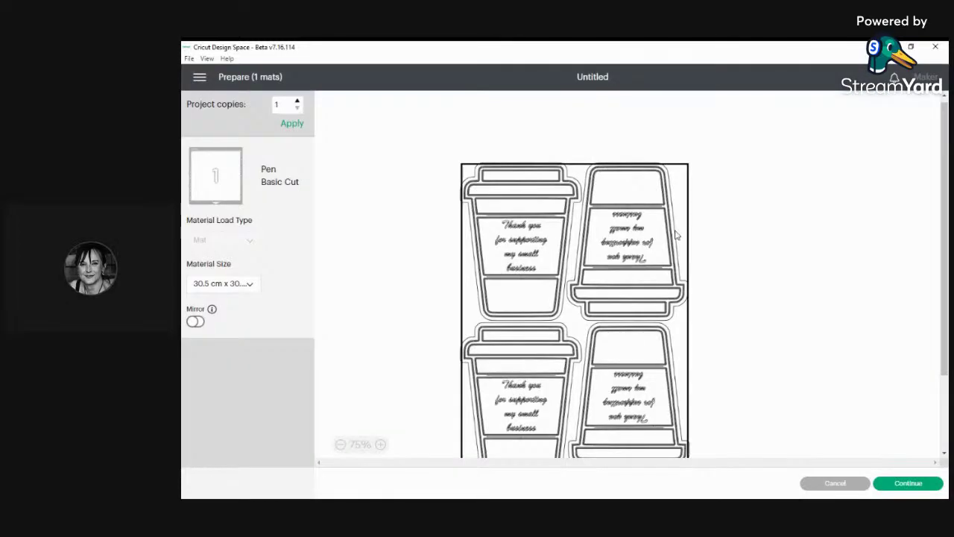
# Examine the attached cup arrangement on the mat preview, checking the cups' orientation, nesting and remaining free space
pyautogui.click(676, 234)
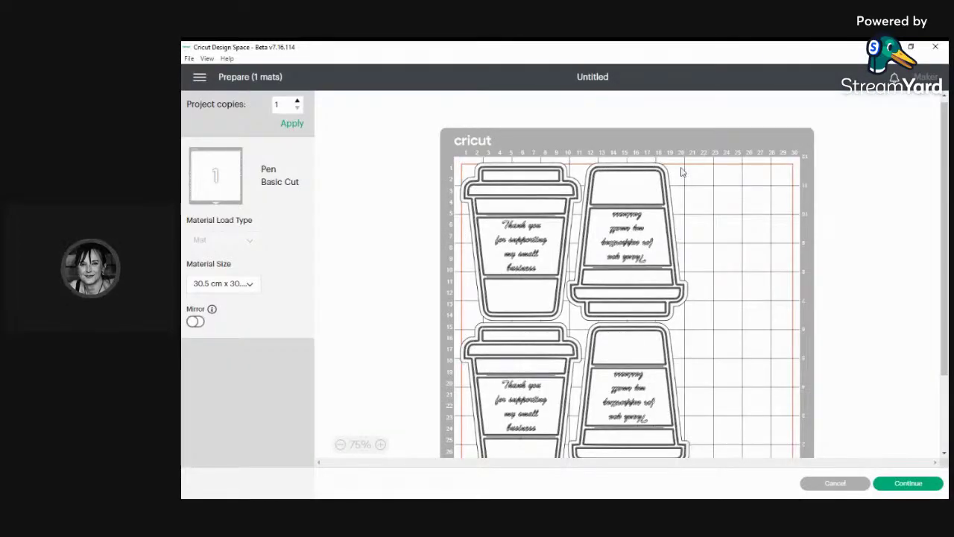
pyautogui.click(688, 209)
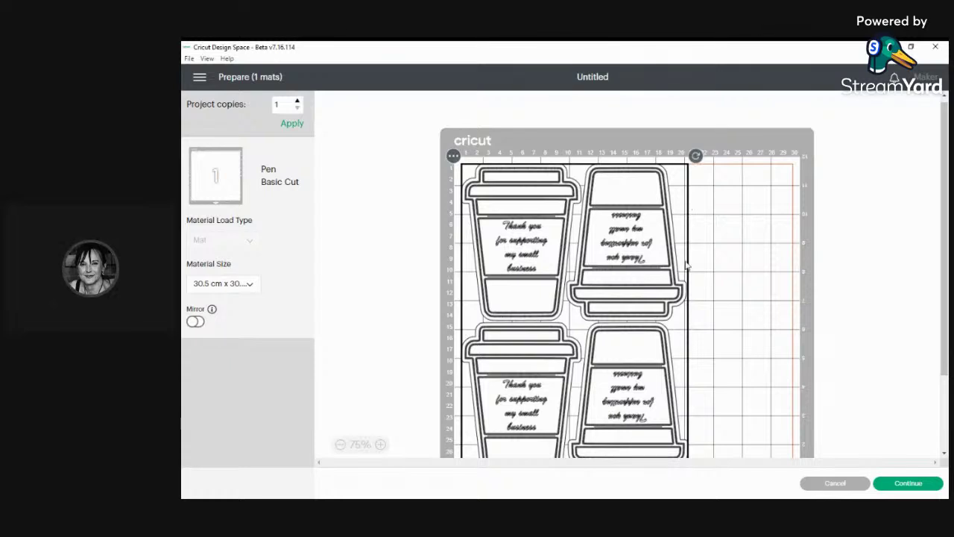
pyautogui.scroll(-2, 692, 289)
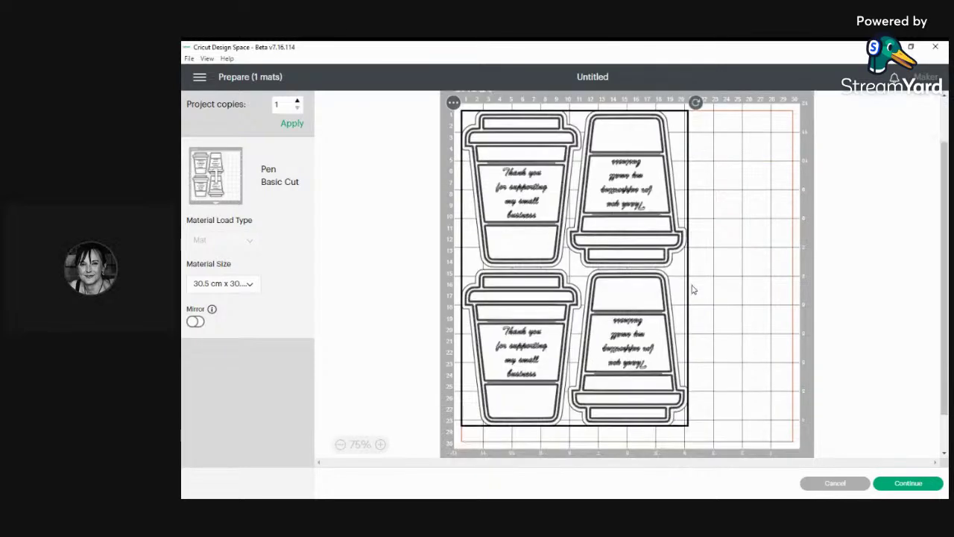
pyautogui.click(693, 290)
pyautogui.scroll(2, 690, 261)
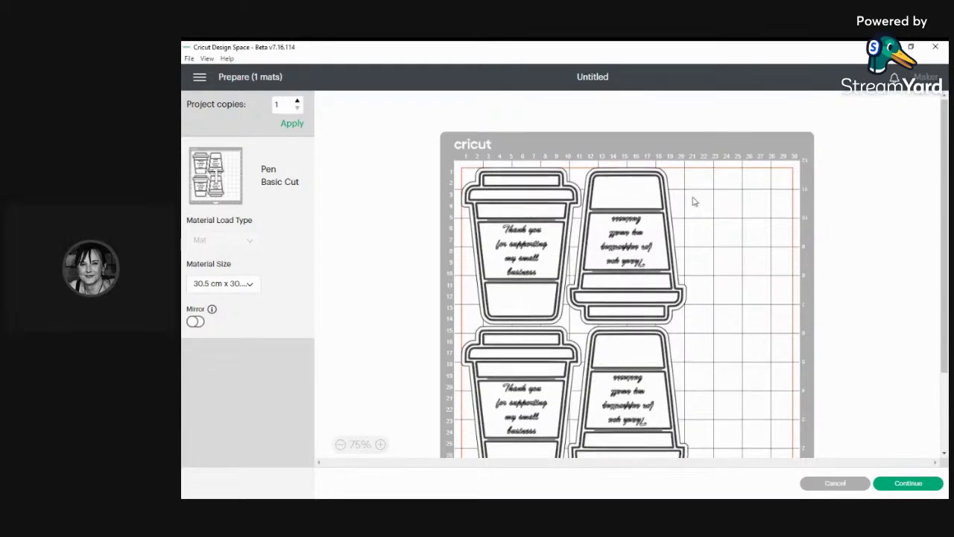
pyautogui.click(691, 196)
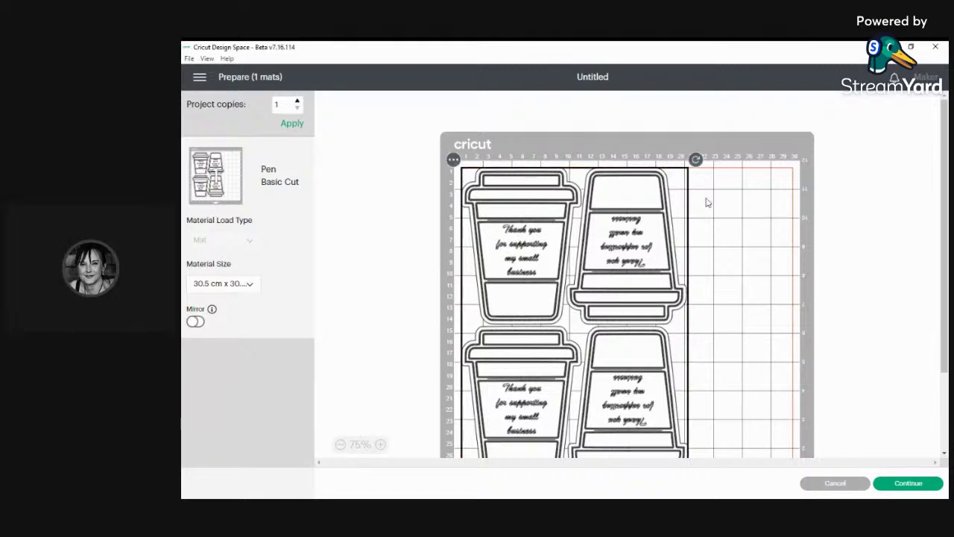
pyautogui.scroll(-4, 659, 218)
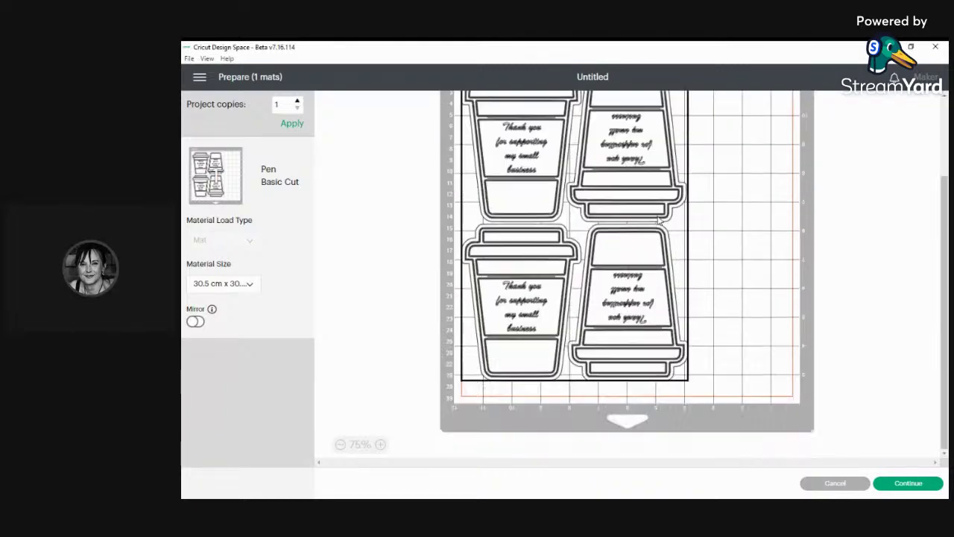
pyautogui.click(581, 367)
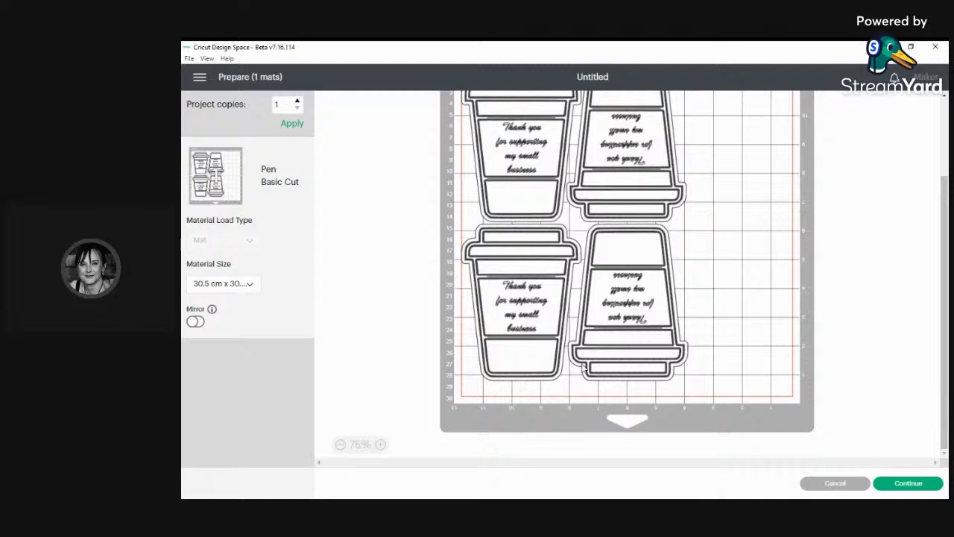
pyautogui.click(512, 161)
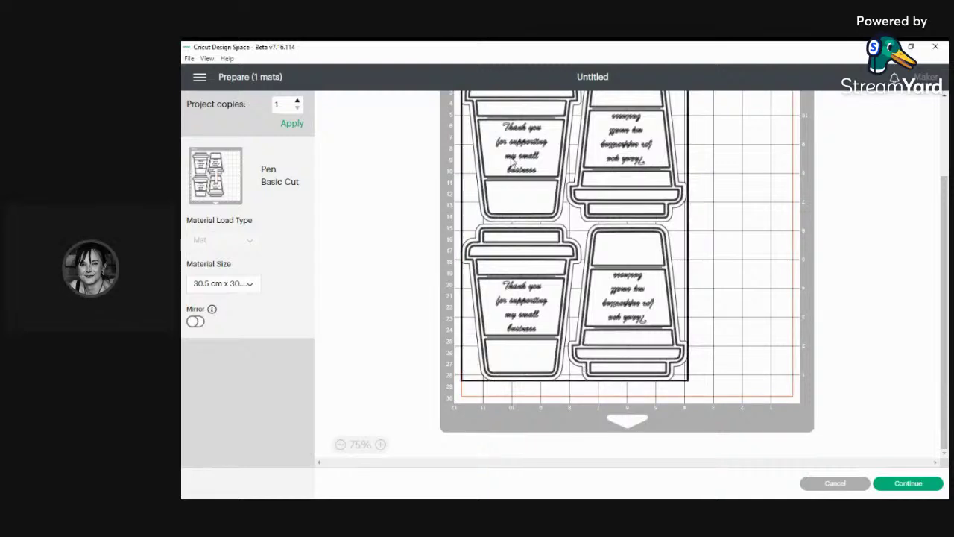